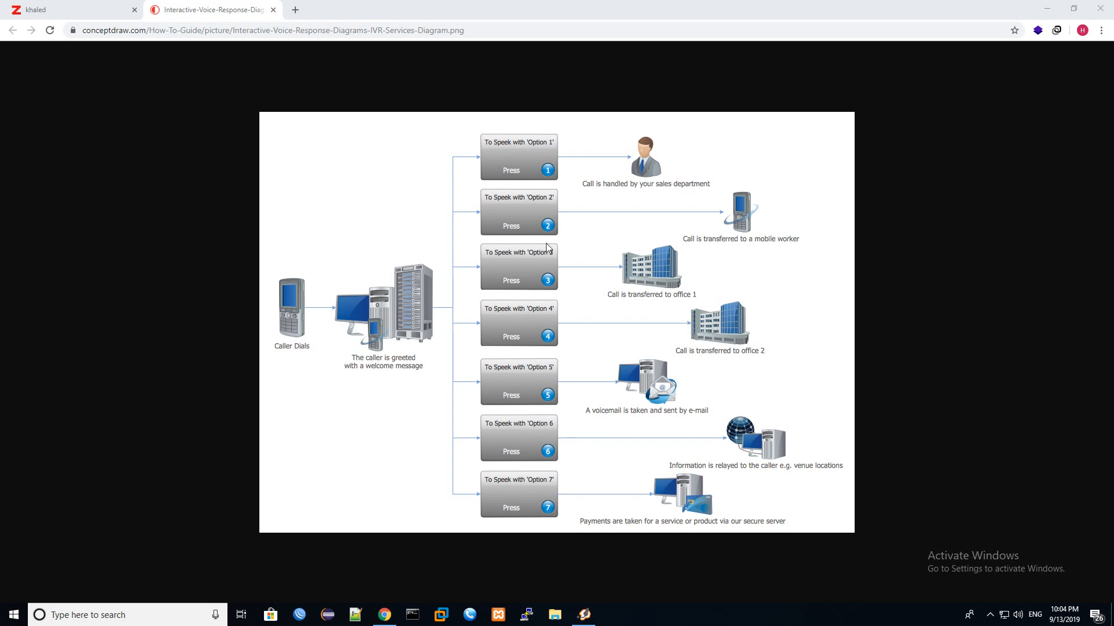
In the ZYCOO web interface, start a new IVR under Inbound Control and name it OurIvr.
click(96, 10)
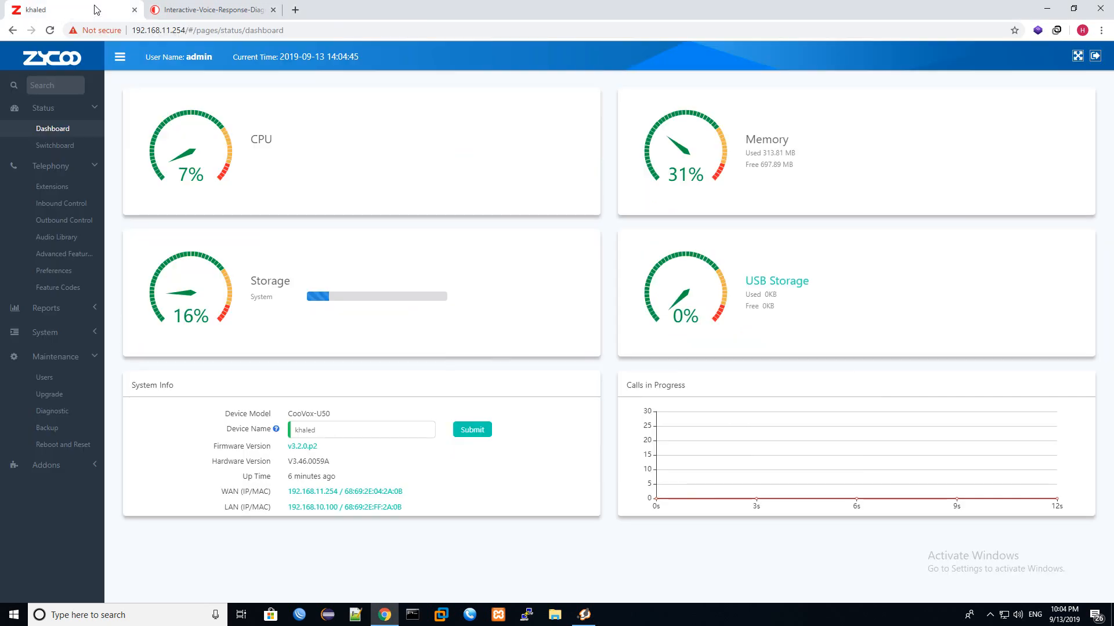
click(69, 204)
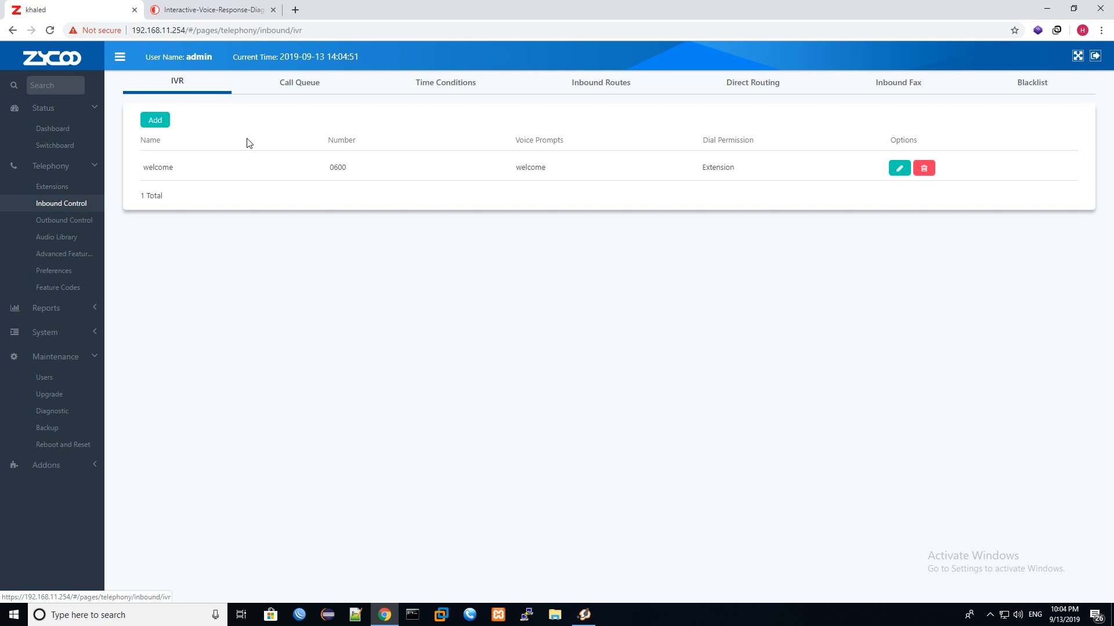
double_click(170, 168)
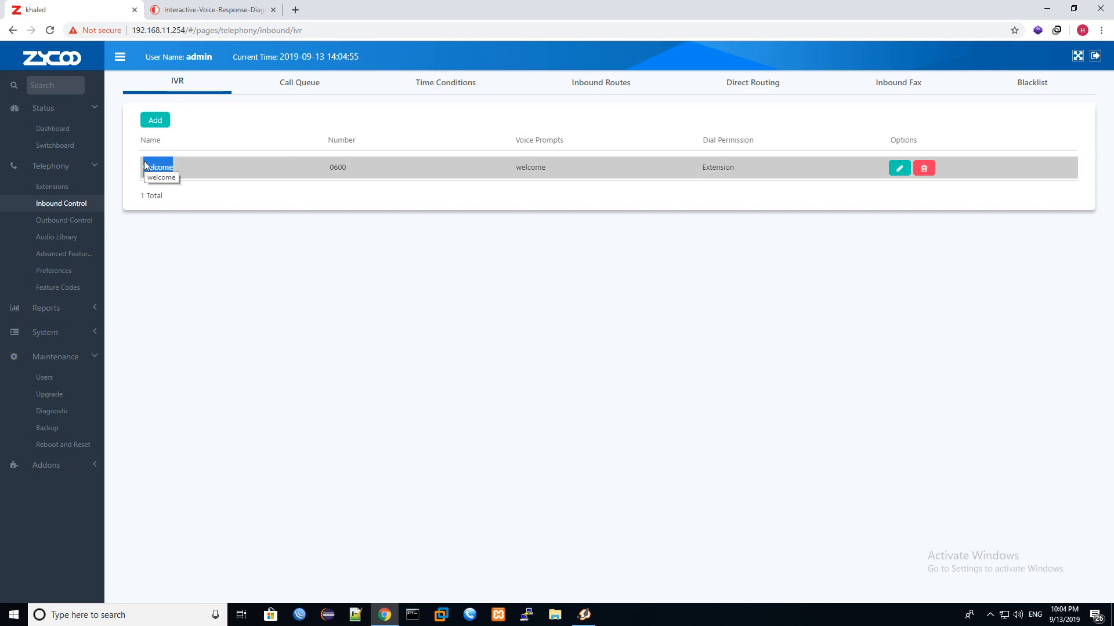
click(155, 120)
click(509, 164)
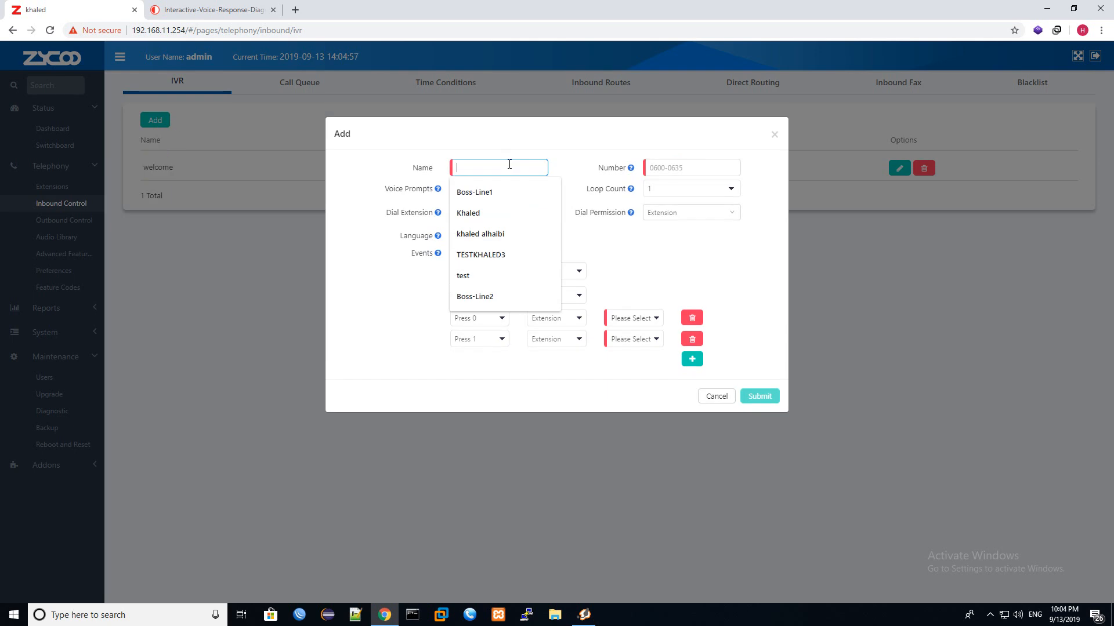
text(Ou)
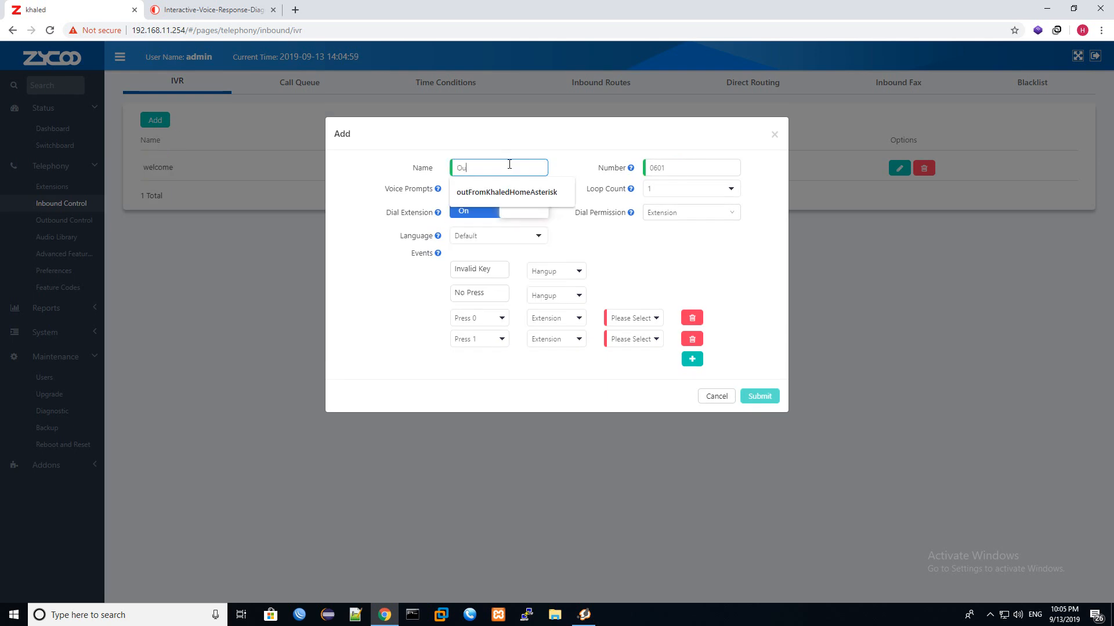
text(rvr)
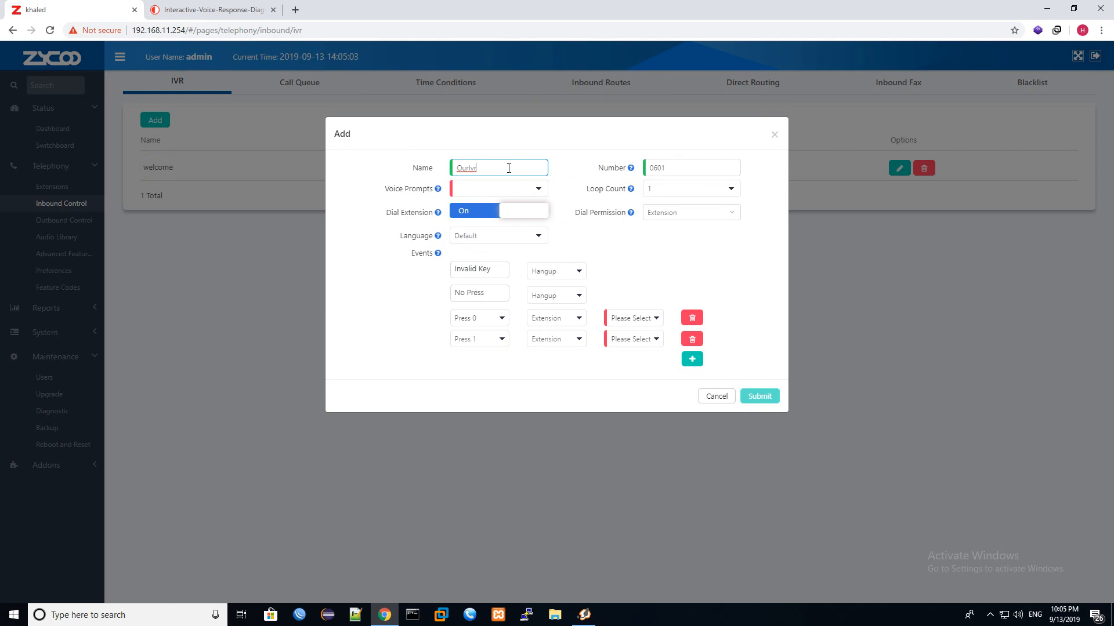
Assign the welcome voice prompt to the new IVR and set its loop count to 2.
click(531, 188)
click(530, 187)
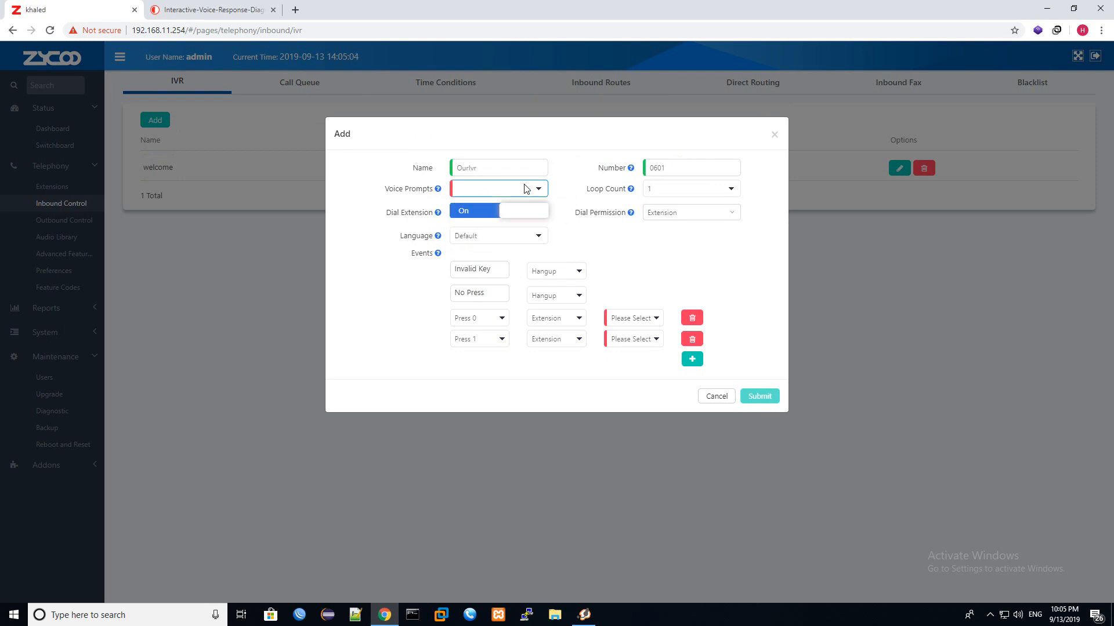
click(466, 193)
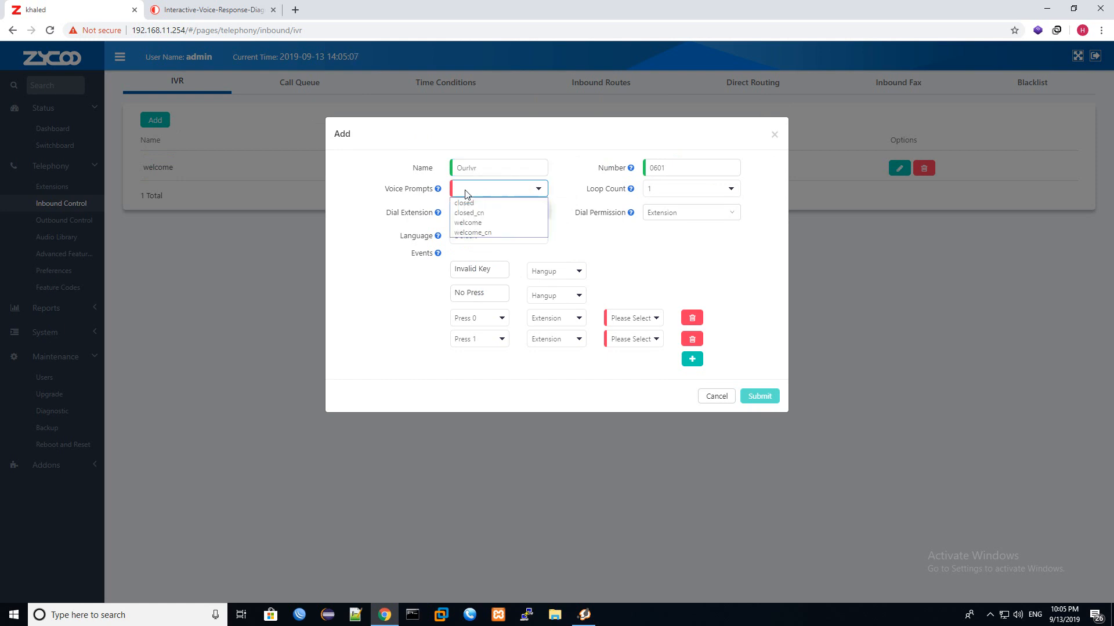
click(482, 224)
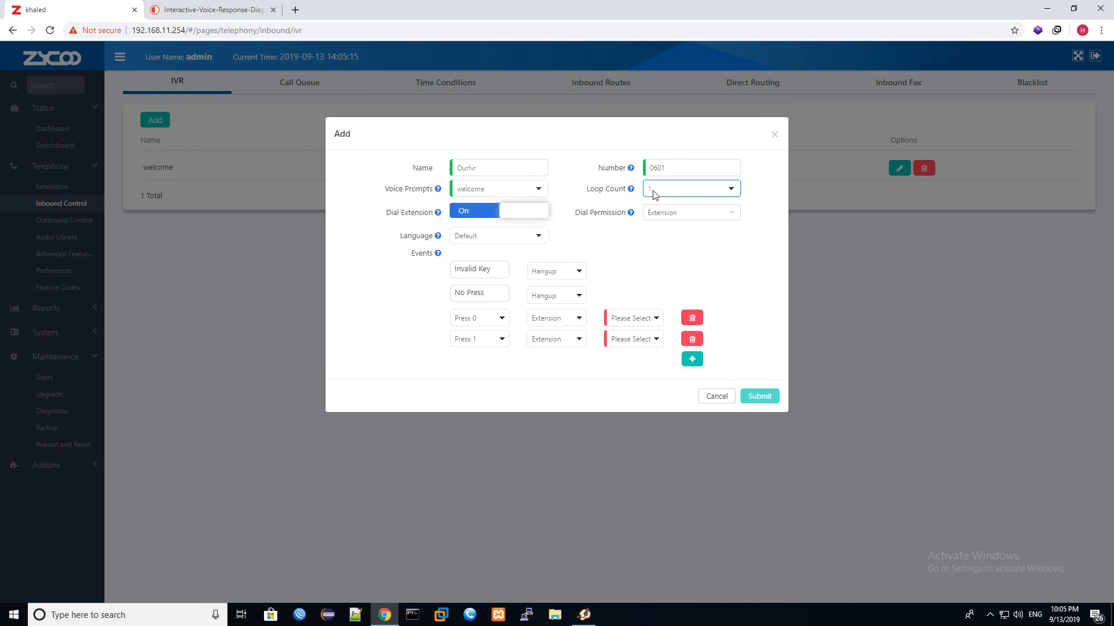
mouse_move(630, 192)
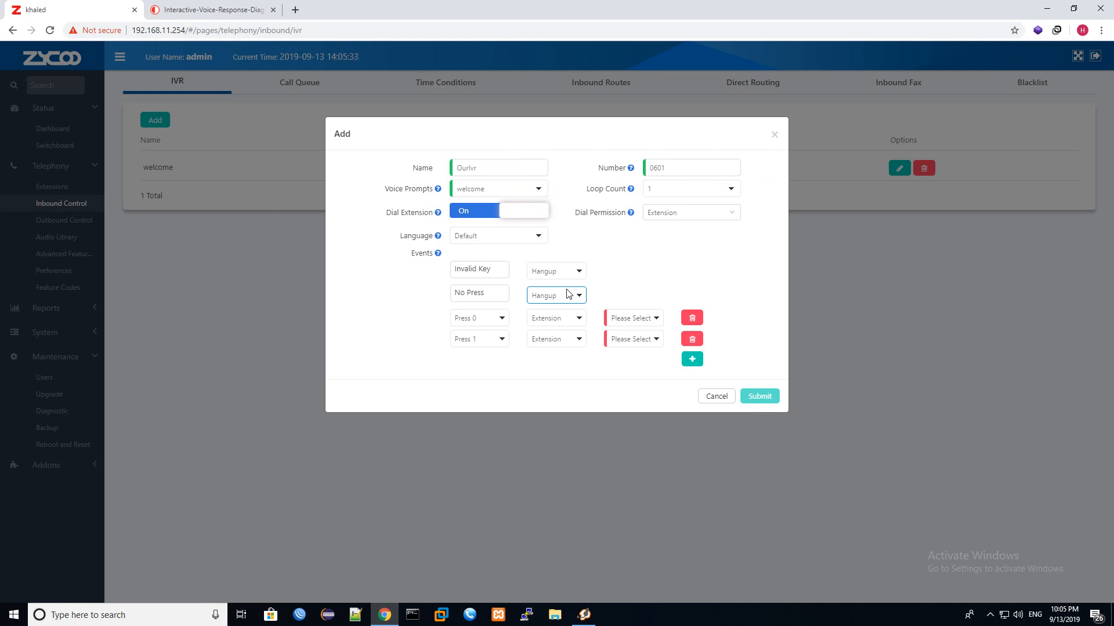
click(667, 190)
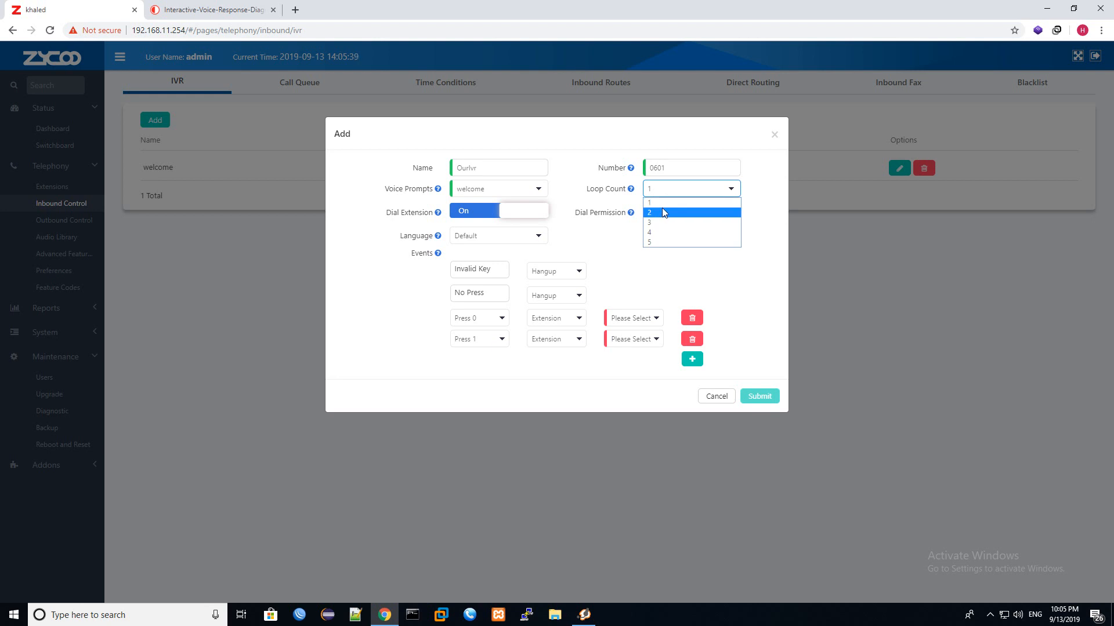
click(662, 210)
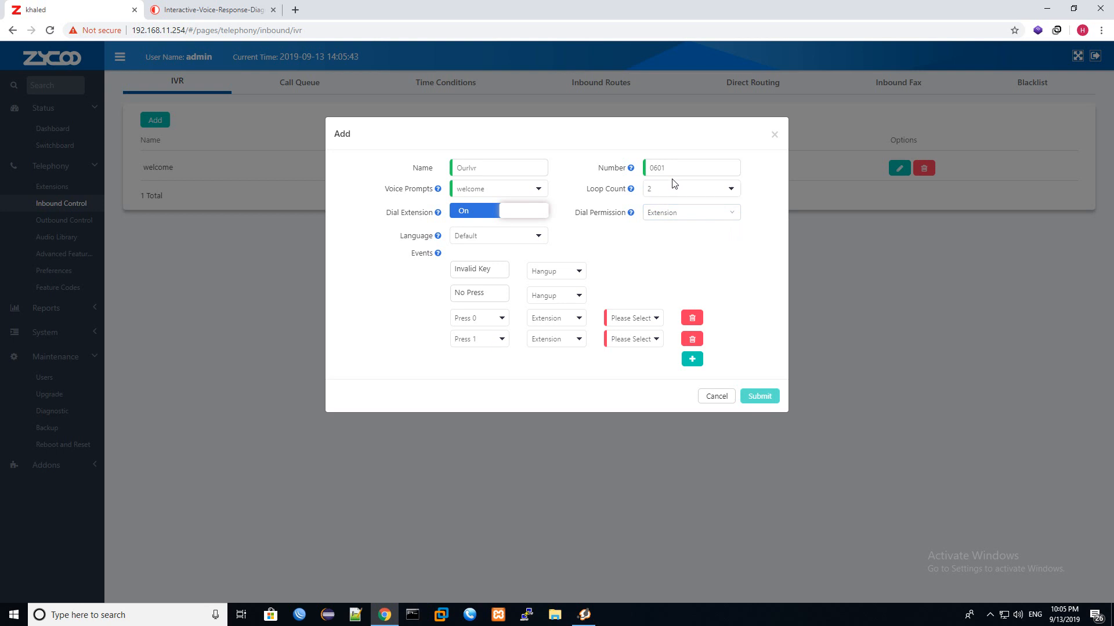
Switch to Zoiper5, enter the IVR number 0601 in the dial field, and return to the IVR form.
drag(676, 168, 636, 172)
click(584, 614)
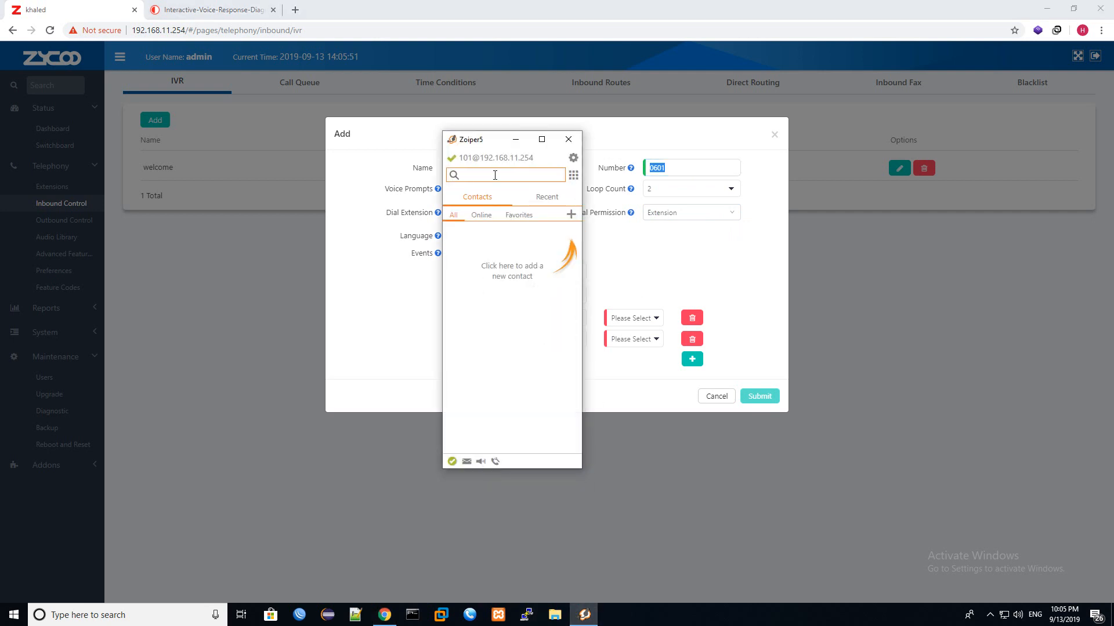
text(0601)
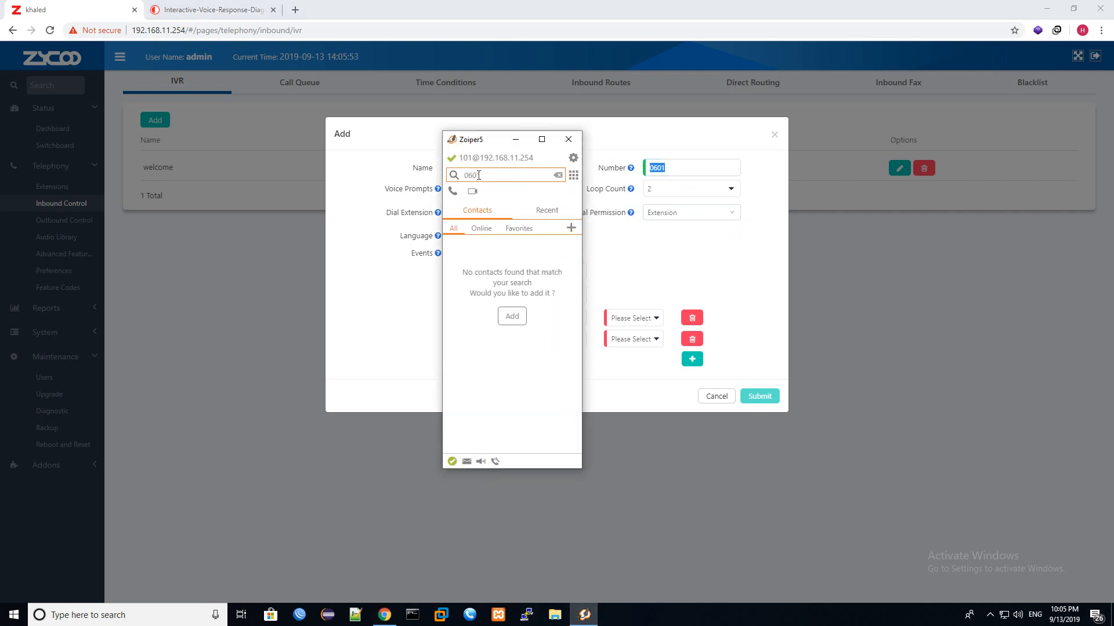
drag(478, 175, 441, 177)
click(516, 140)
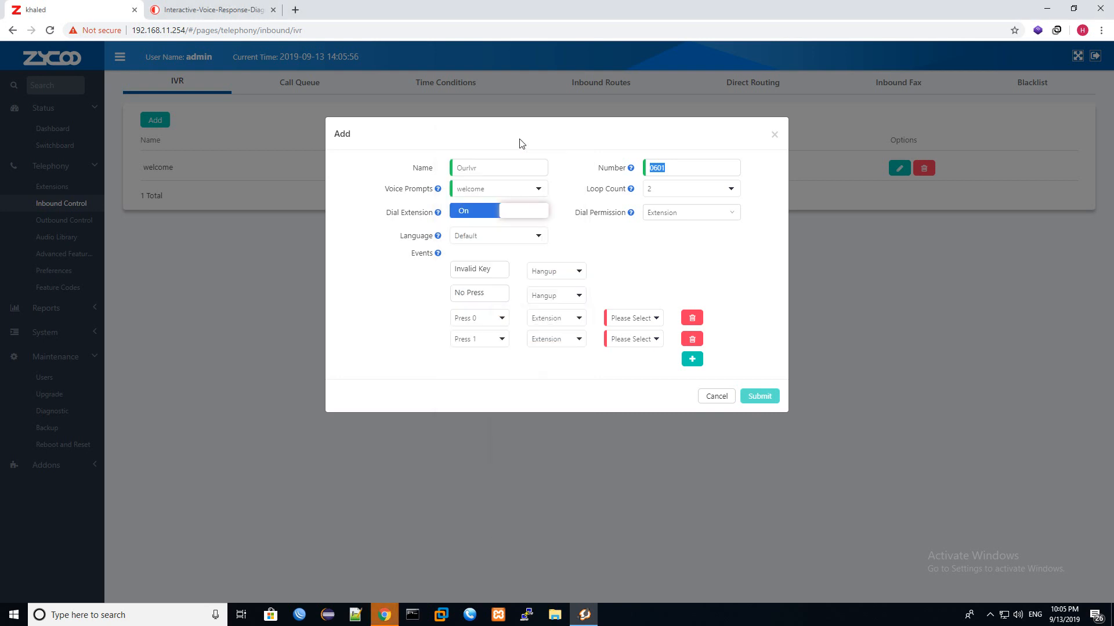
Examine the available Dial Permission options and how switching Dial Extension off and on affects the IVR form.
click(463, 214)
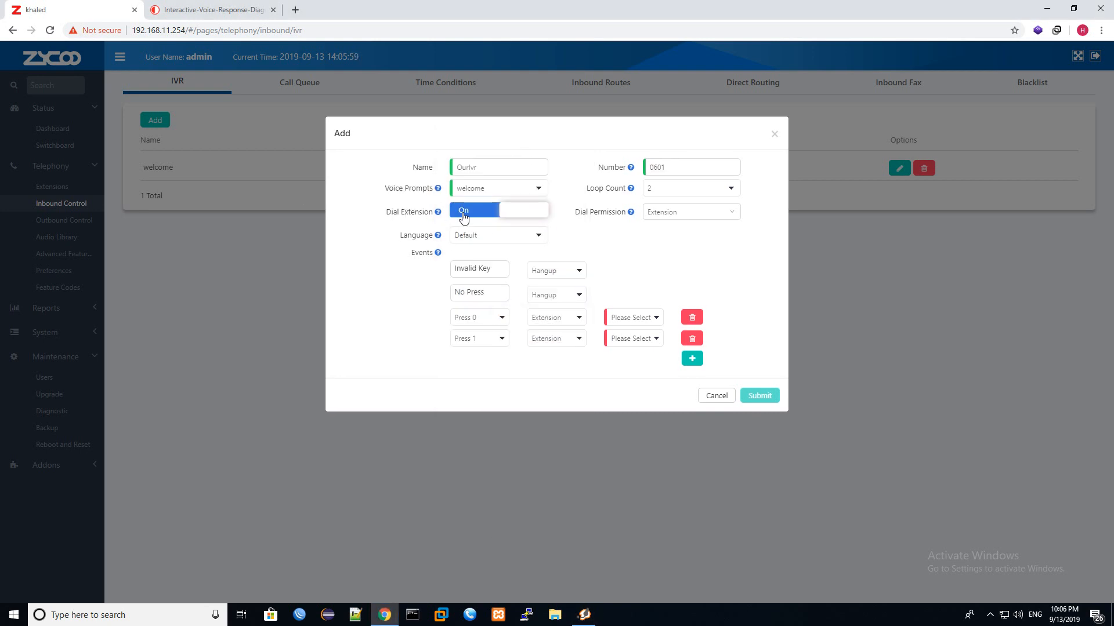
click(719, 213)
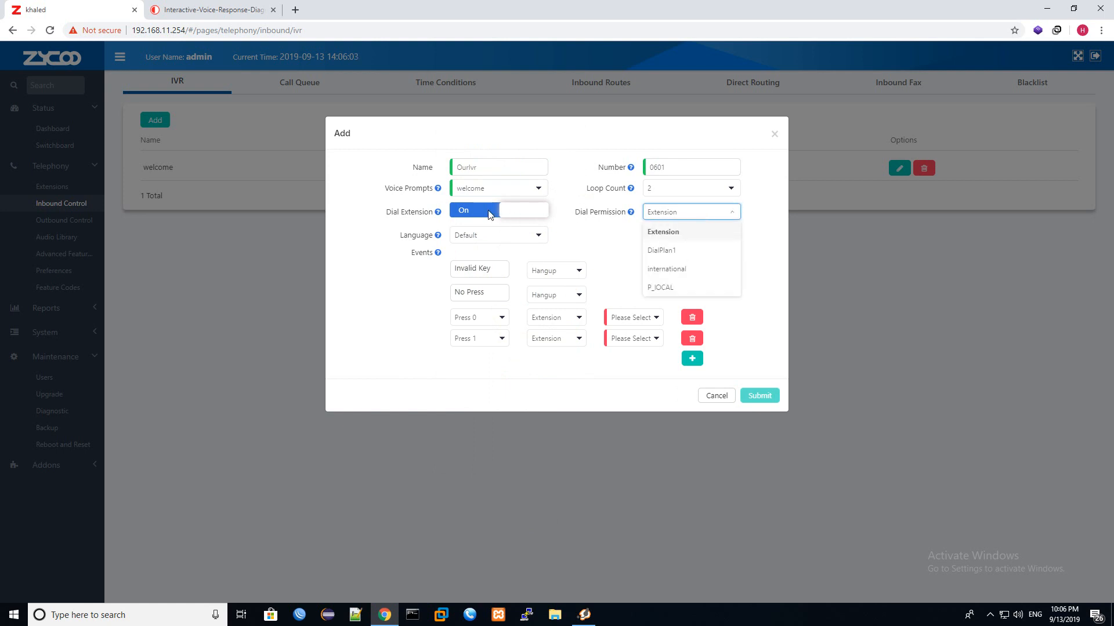
click(680, 233)
click(671, 213)
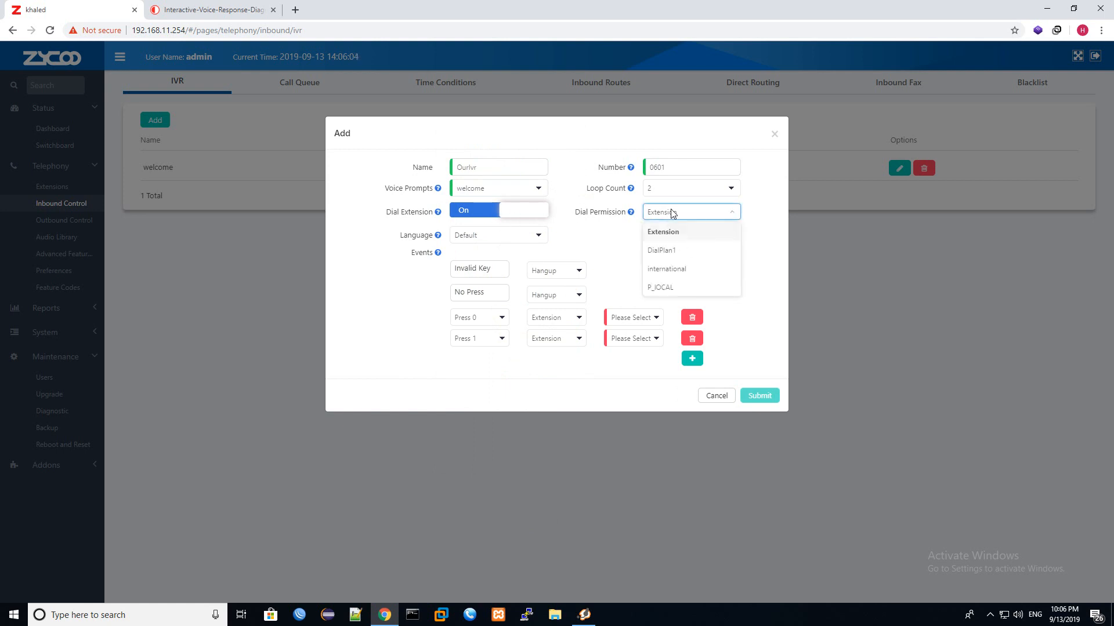
click(586, 227)
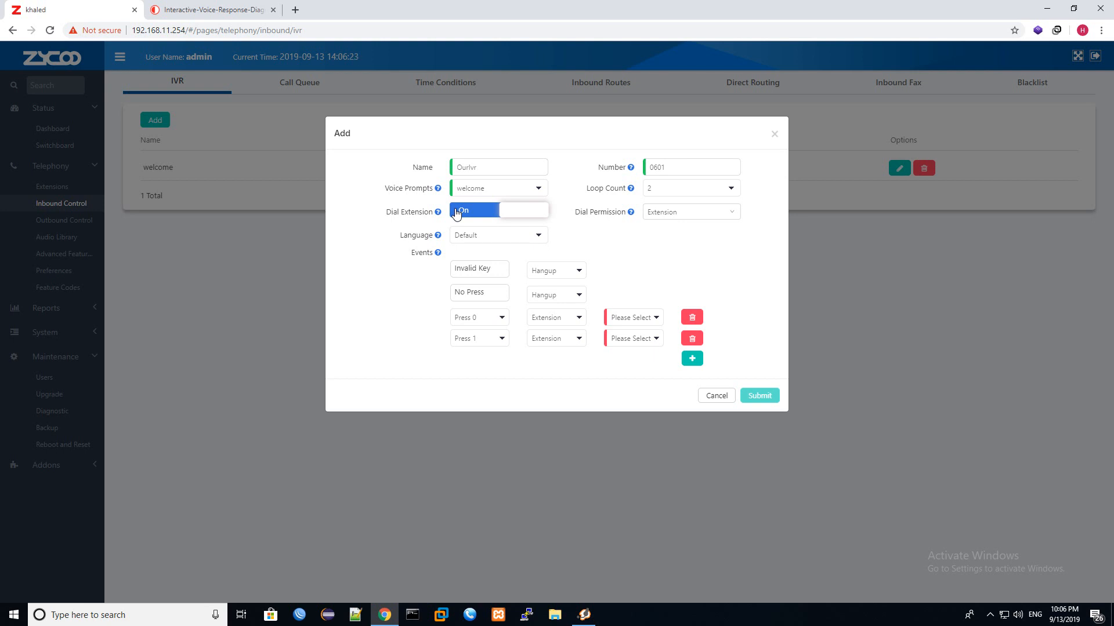
click(650, 219)
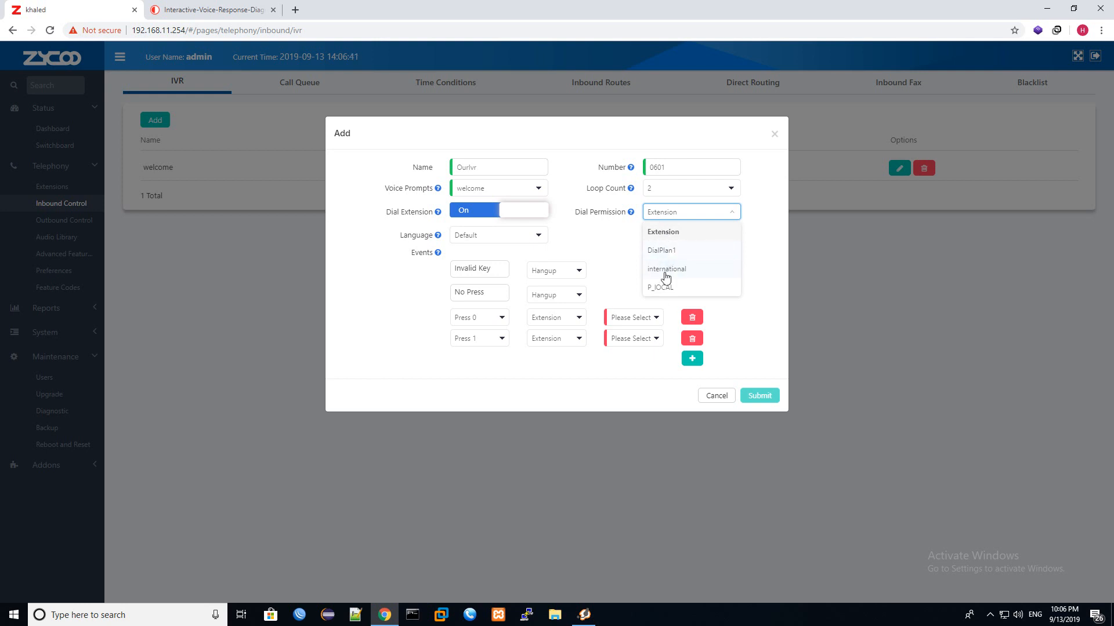
click(509, 214)
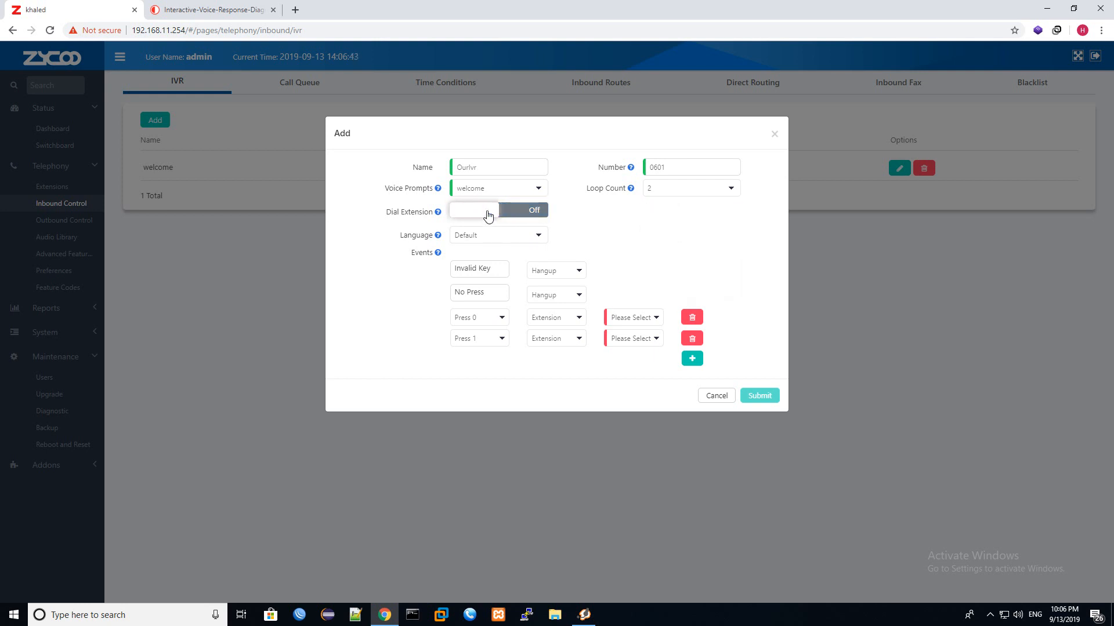
click(489, 215)
click(493, 215)
click(500, 216)
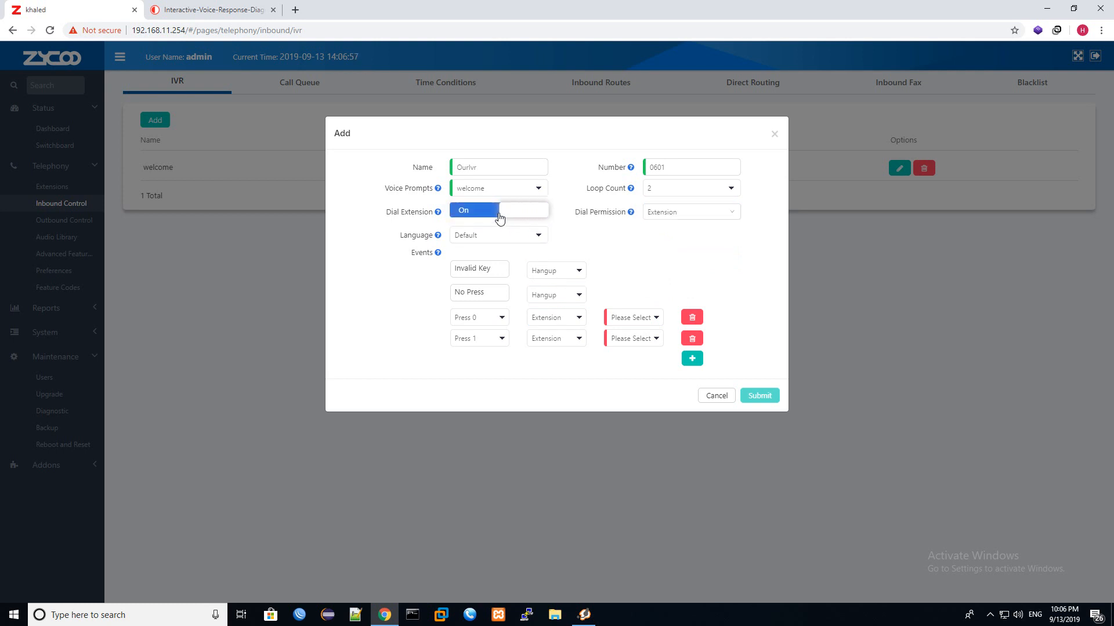
Try international as the IVR's dial permission and restore it to Extension with Dial Extension on.
click(674, 216)
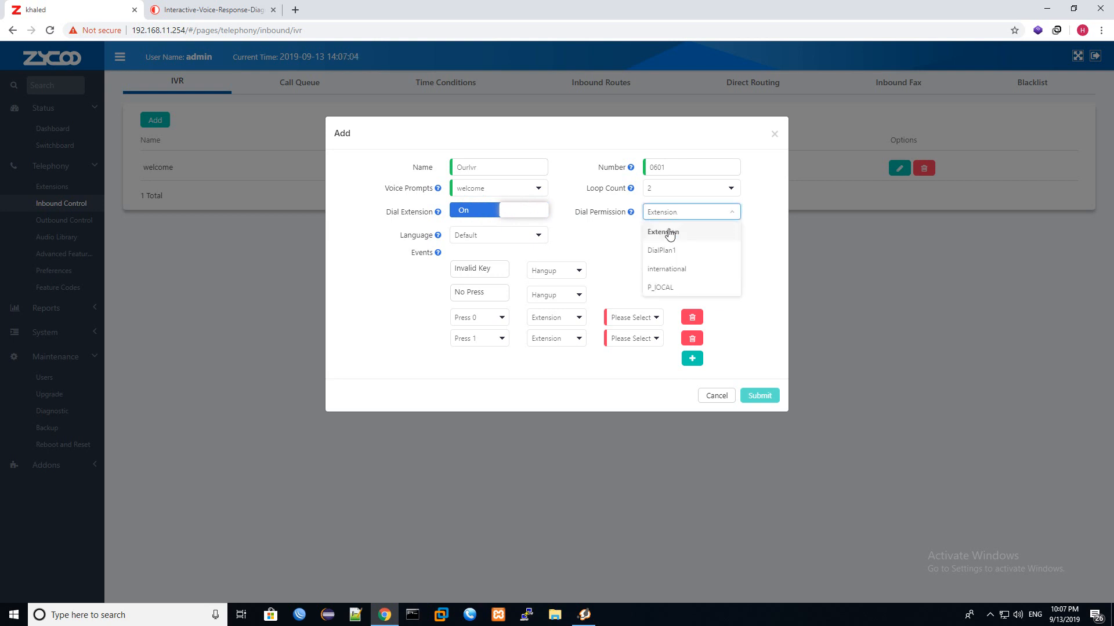
click(675, 273)
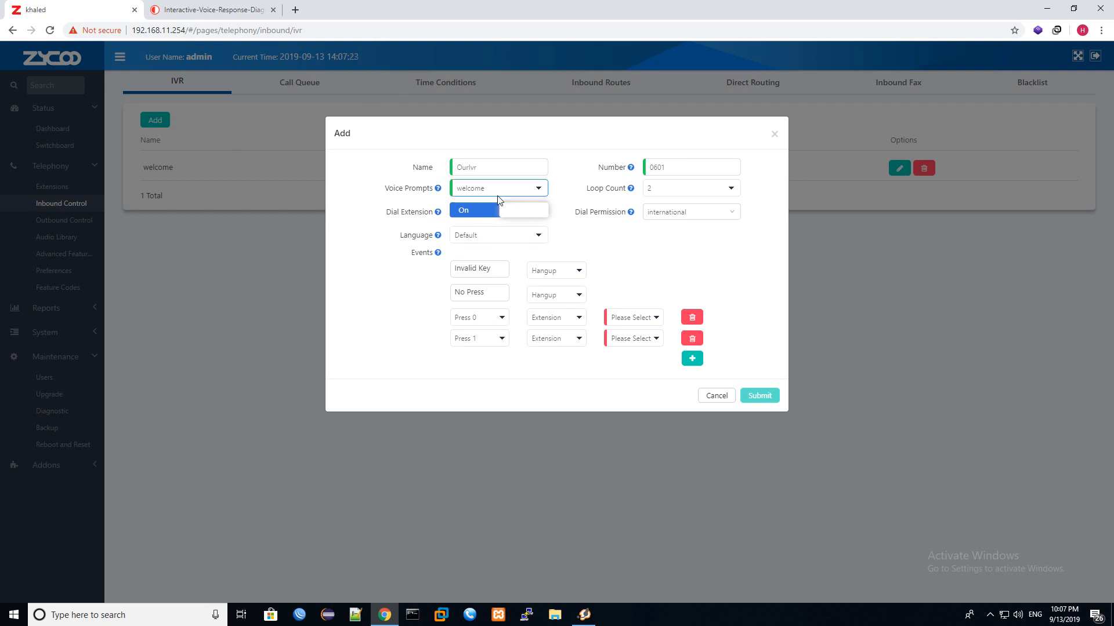
drag(481, 167, 407, 170)
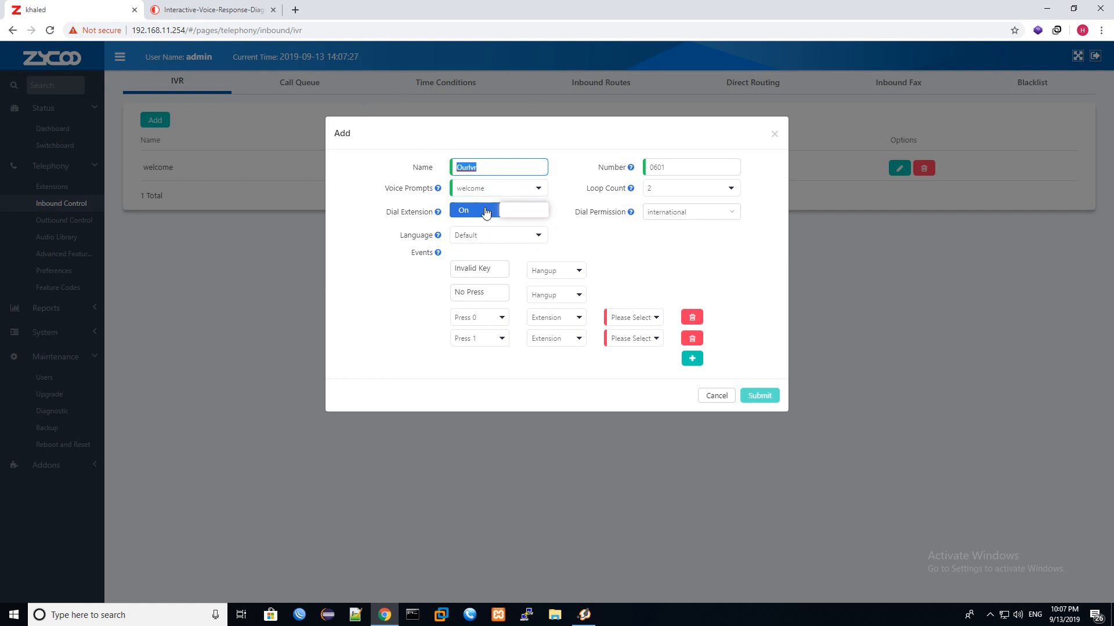
mouse_move(631, 217)
click(677, 212)
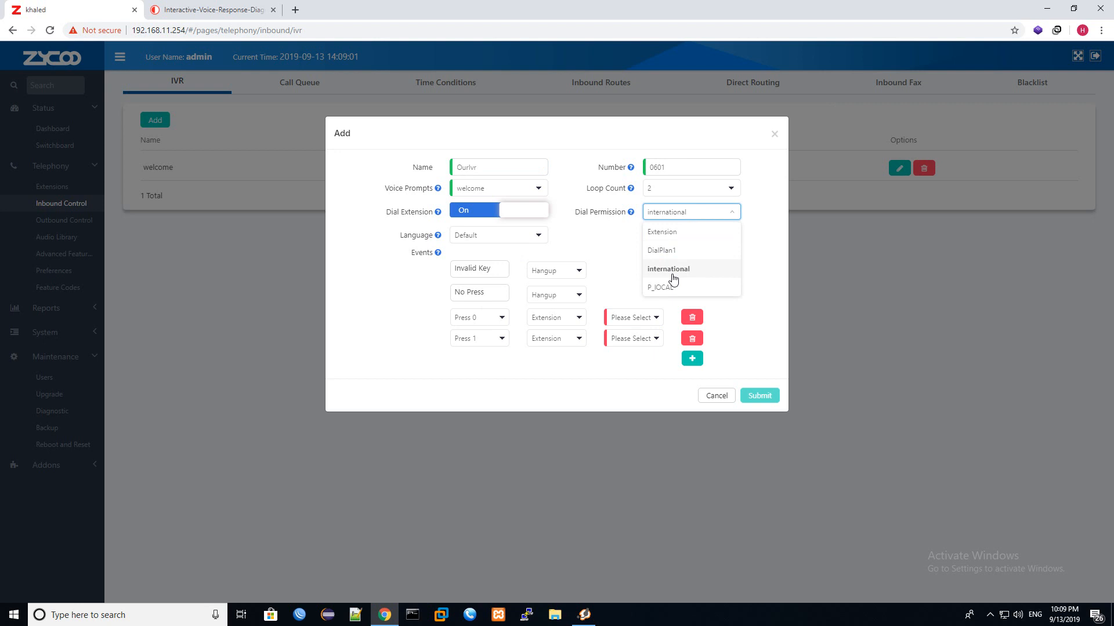
click(665, 235)
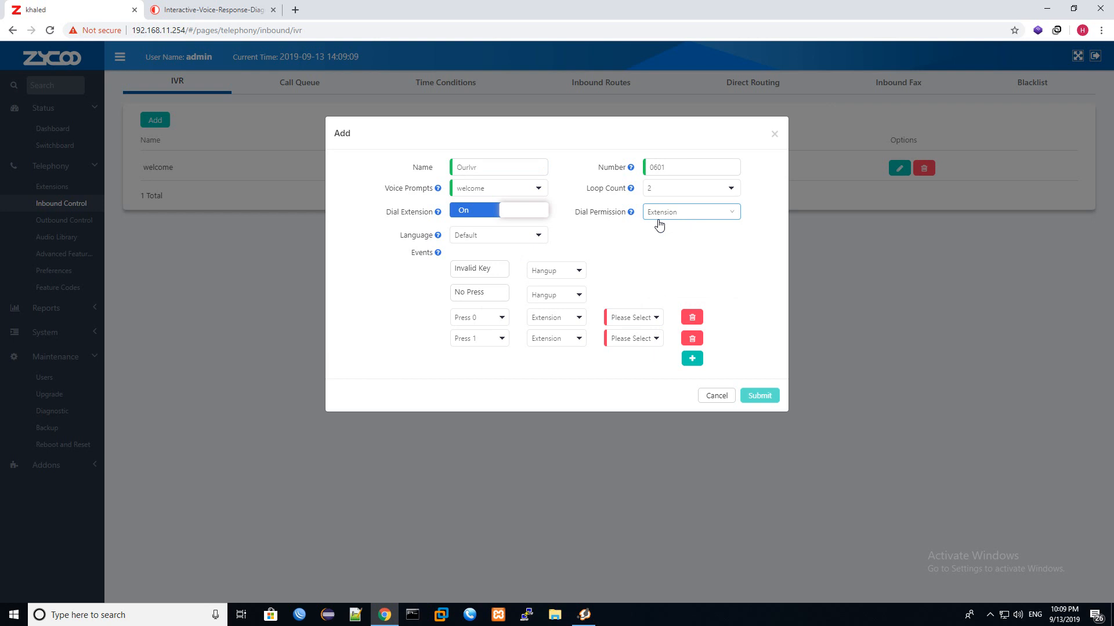
click(521, 221)
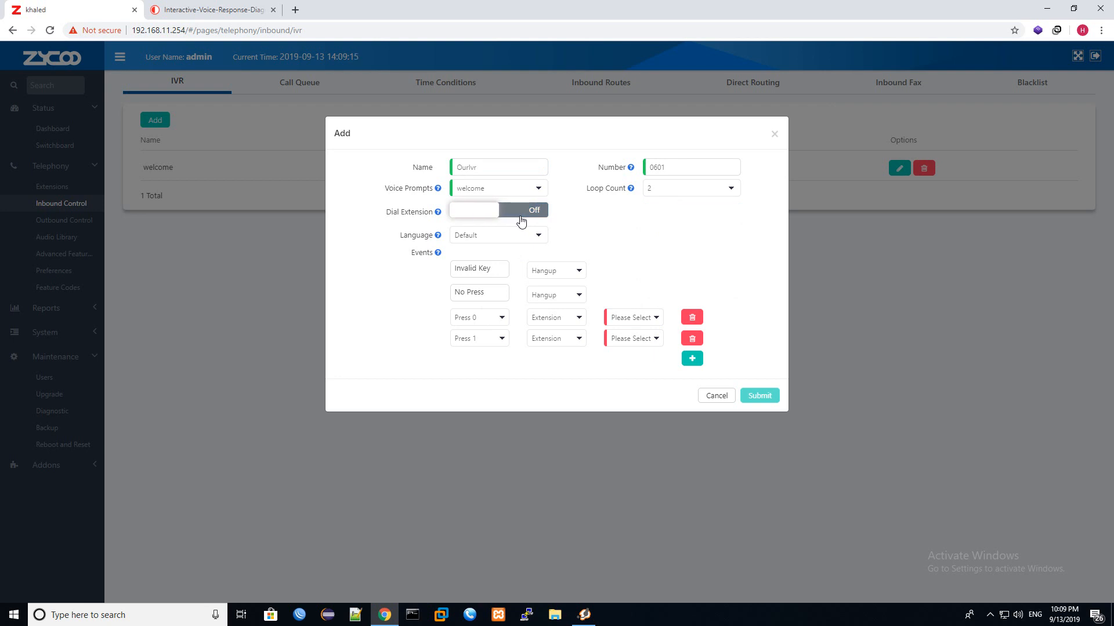
click(521, 221)
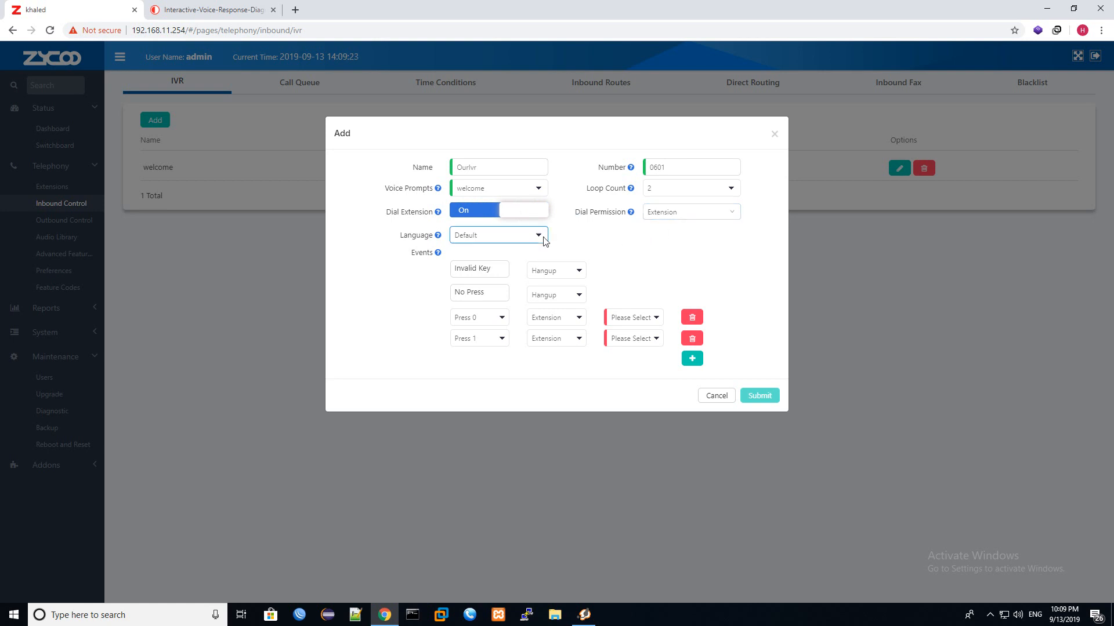
Examine the IVR's available prompt languages and the Language setting's help text, keeping Default.
click(513, 238)
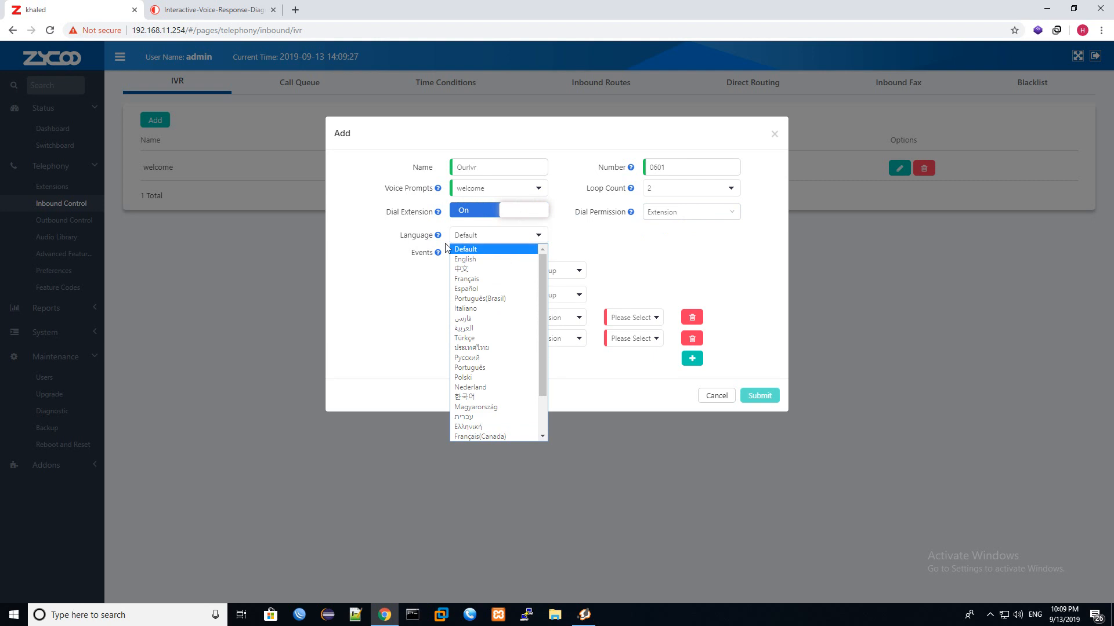
mouse_move(439, 236)
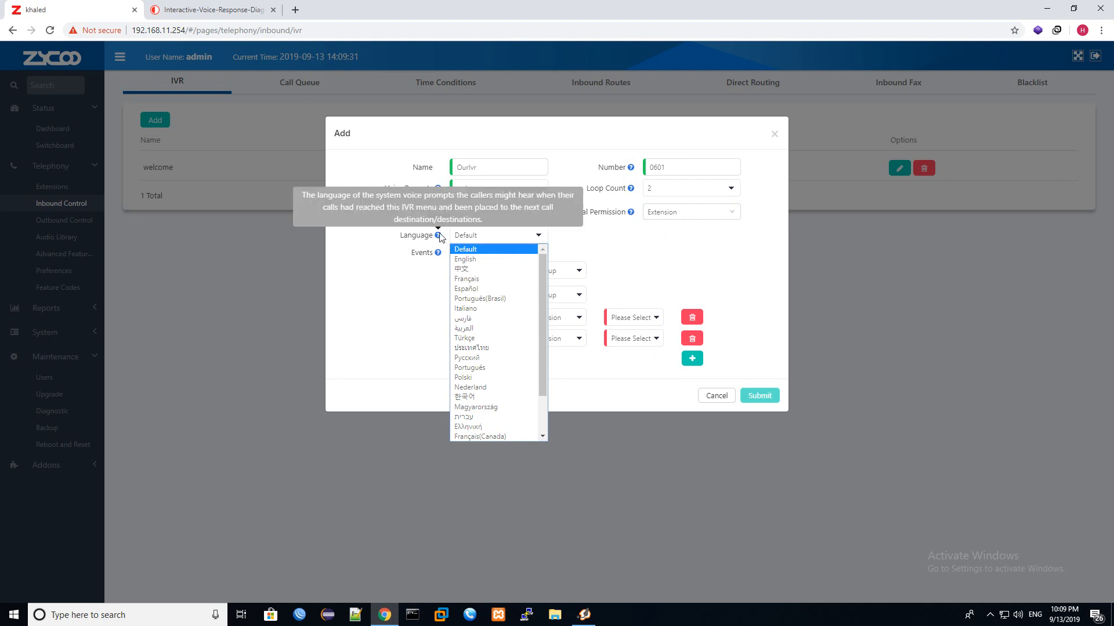
click(517, 235)
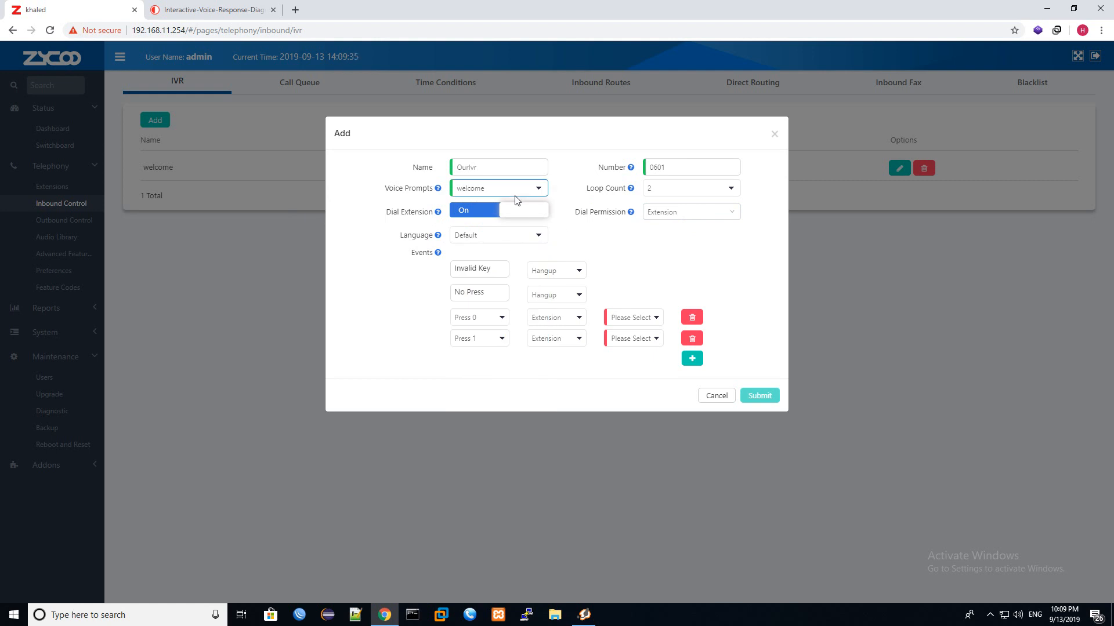
Try IVR and extension 102 as the Invalid Key event's destination and restore it to Hangup.
click(455, 269)
click(551, 271)
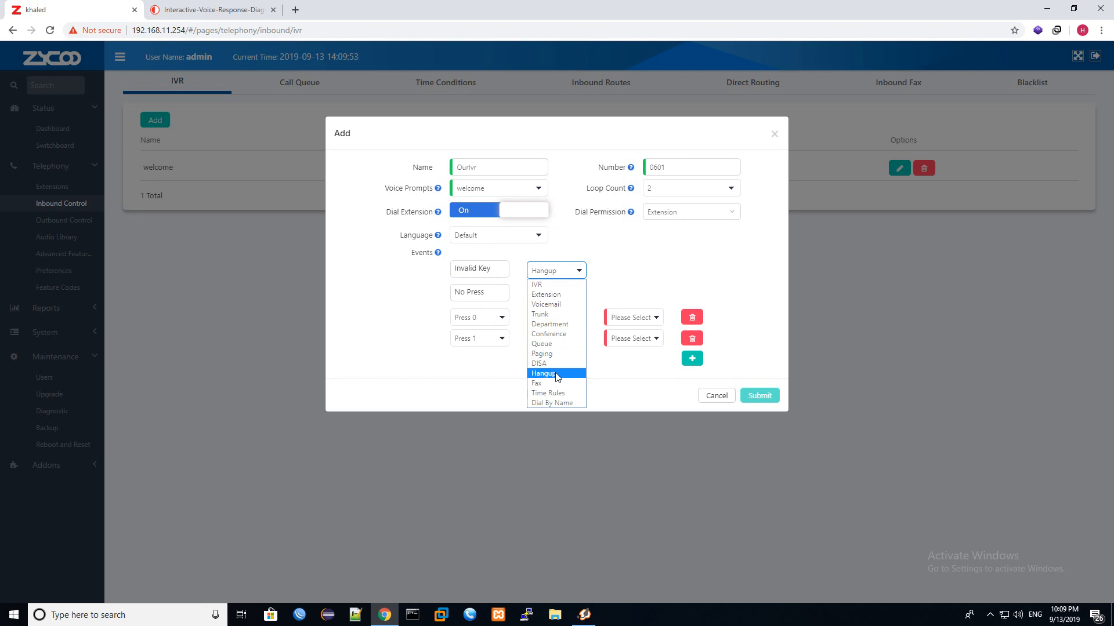
click(539, 284)
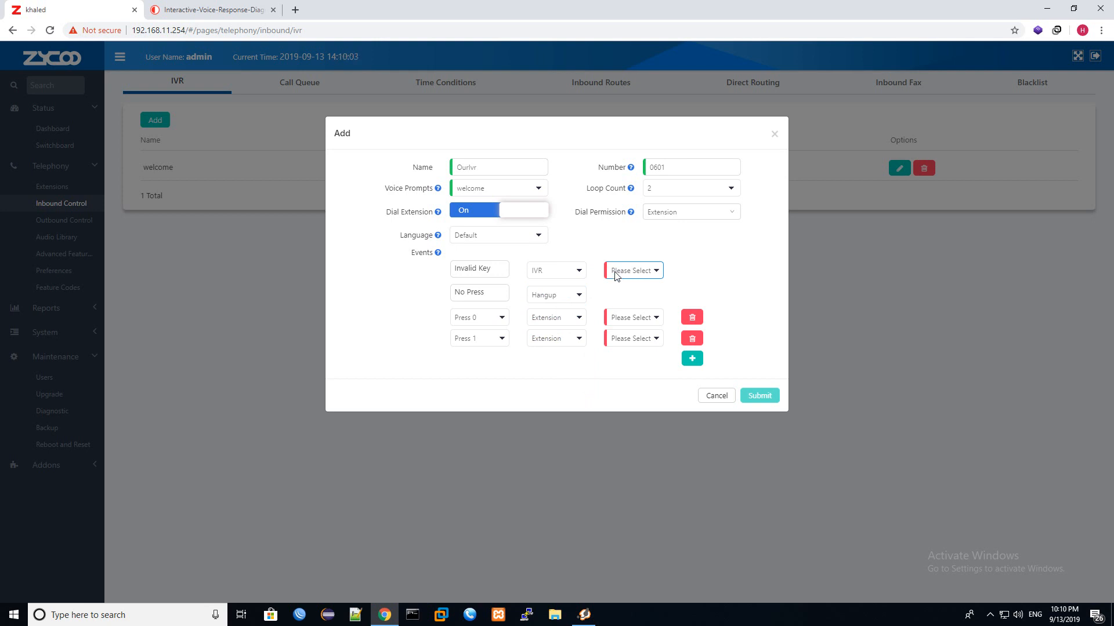
click(560, 273)
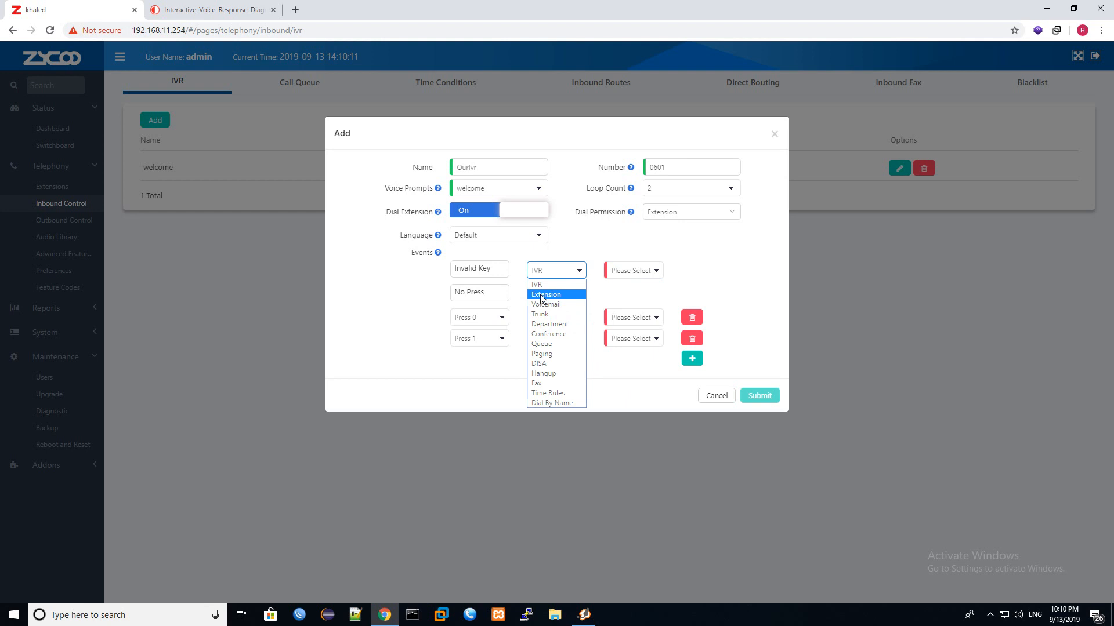
click(543, 294)
click(633, 270)
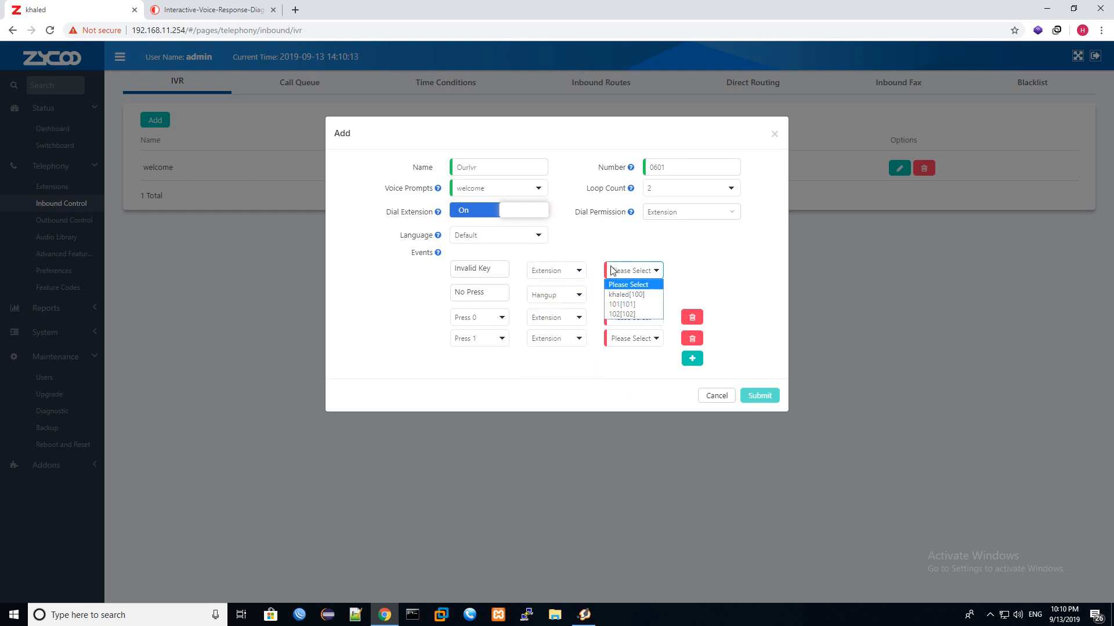
click(613, 316)
click(571, 271)
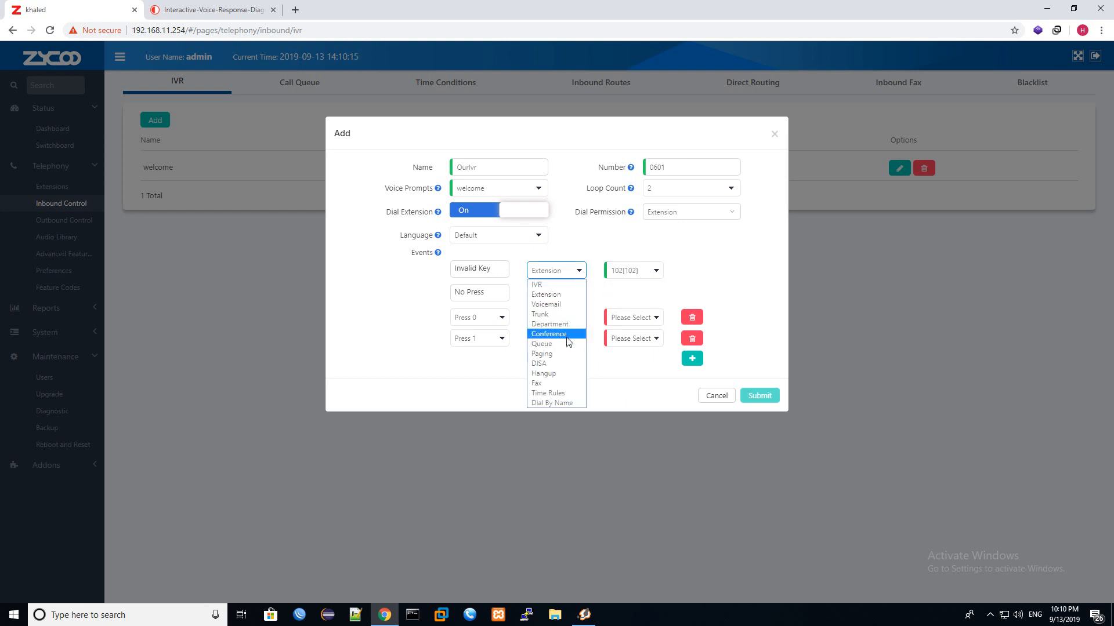
click(624, 290)
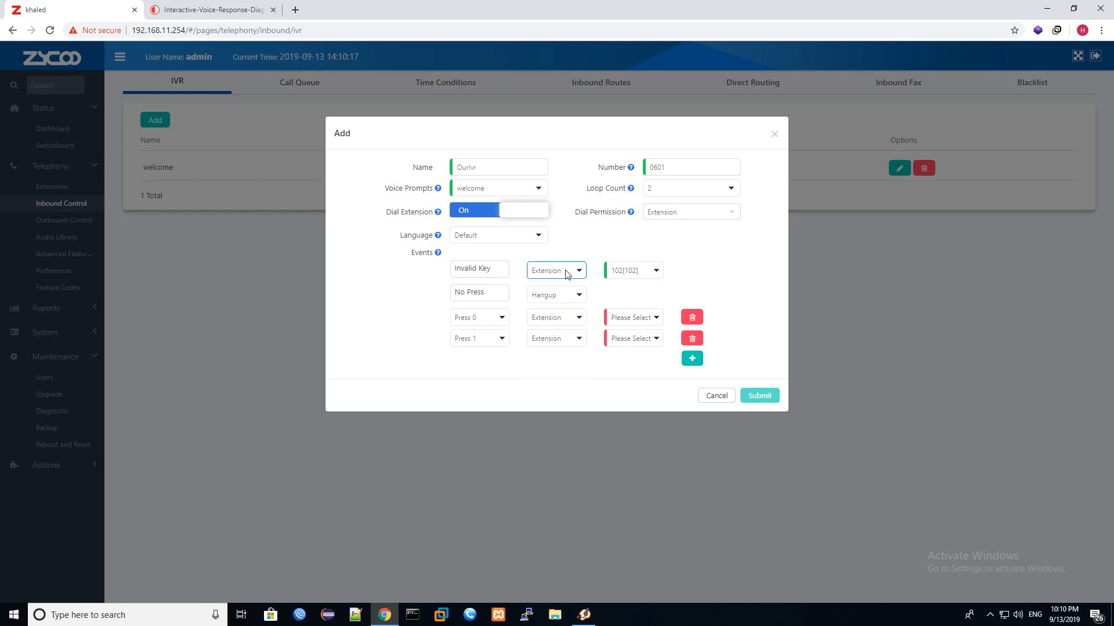
click(567, 274)
click(570, 374)
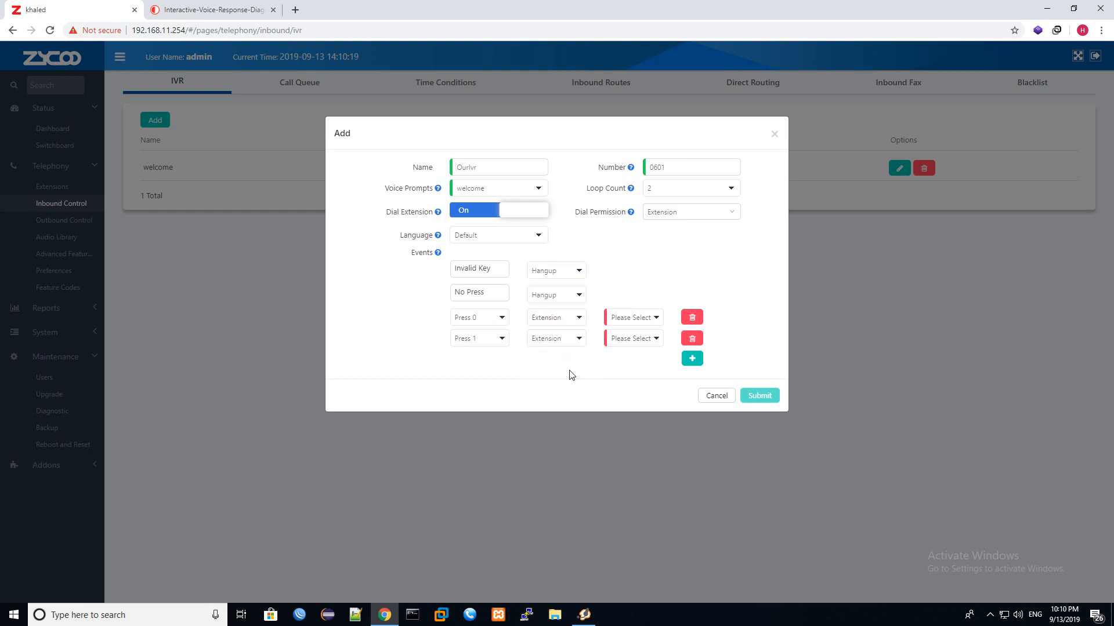
Remove the Press 1 event from the IVR and route Press 0 to extension 101.
click(459, 297)
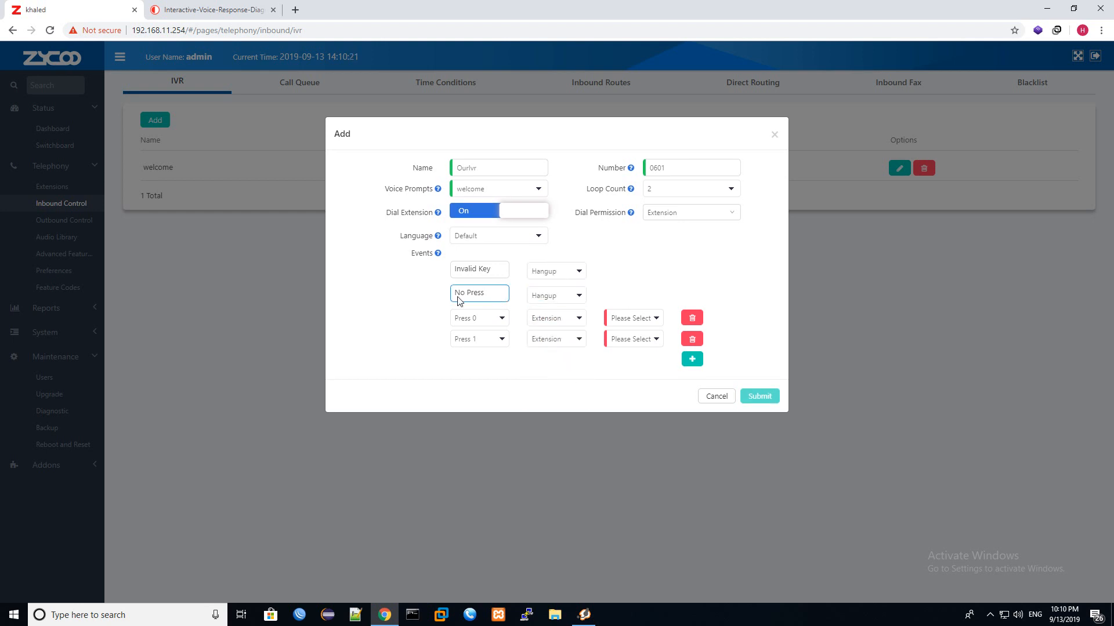
click(542, 296)
click(705, 189)
click(692, 340)
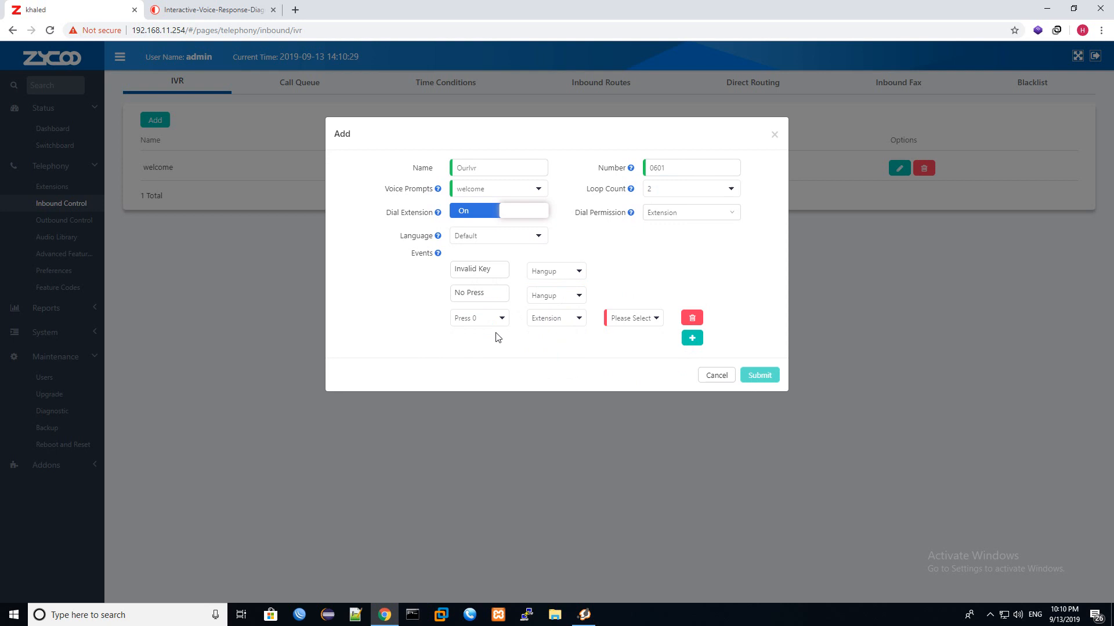
click(562, 329)
click(562, 326)
click(629, 319)
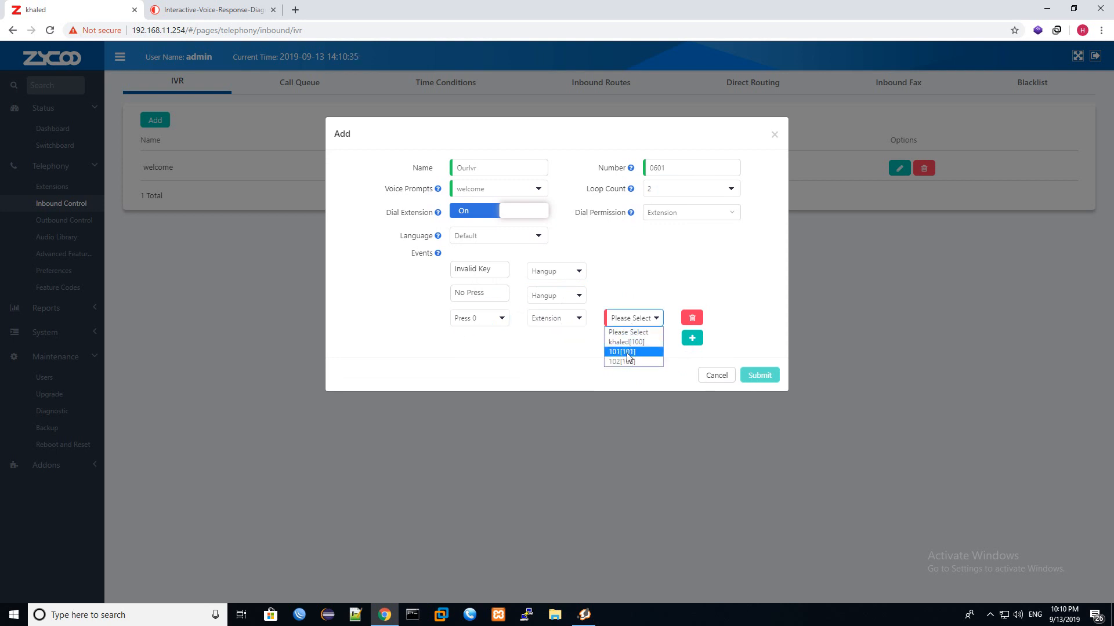
click(628, 355)
Add a Press 9 event routed to extension 102 and submit the new IVR.
click(691, 340)
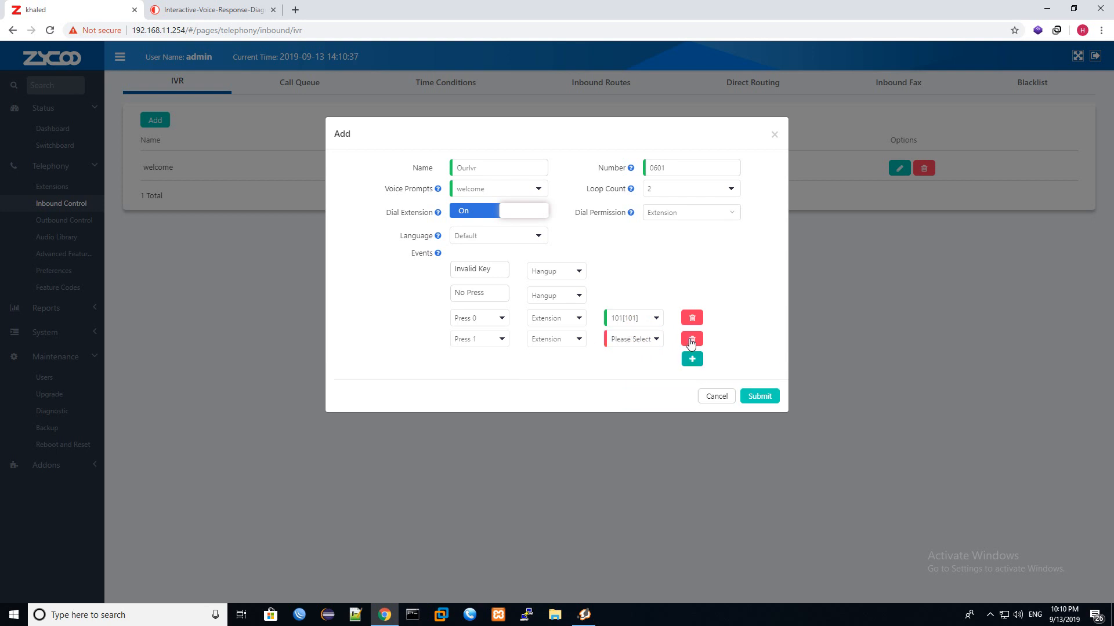
click(486, 340)
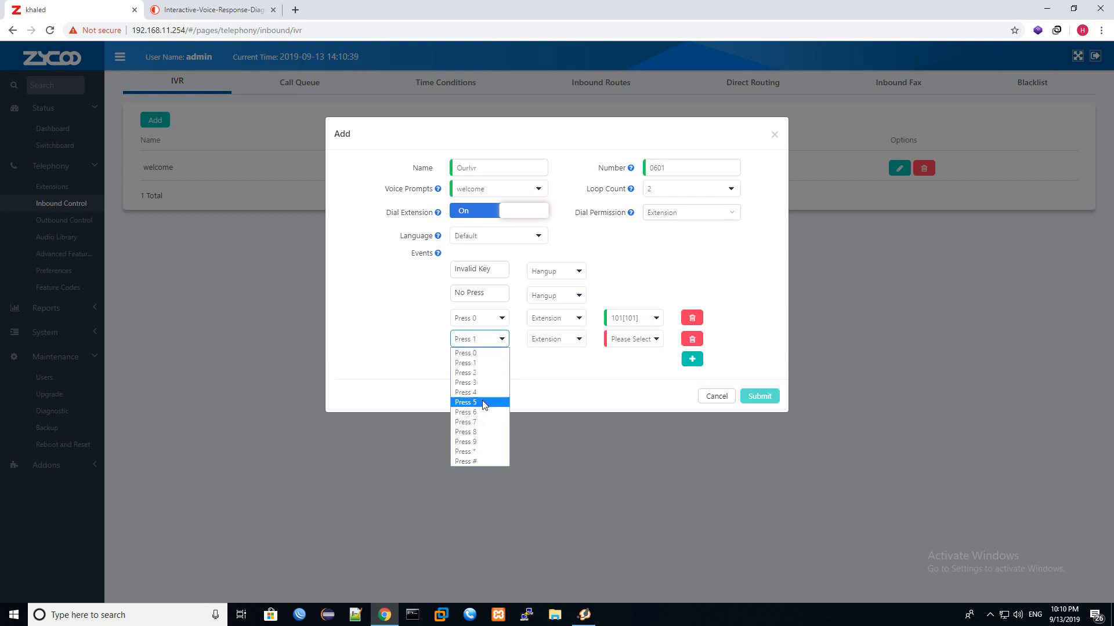
click(474, 442)
click(605, 341)
click(621, 384)
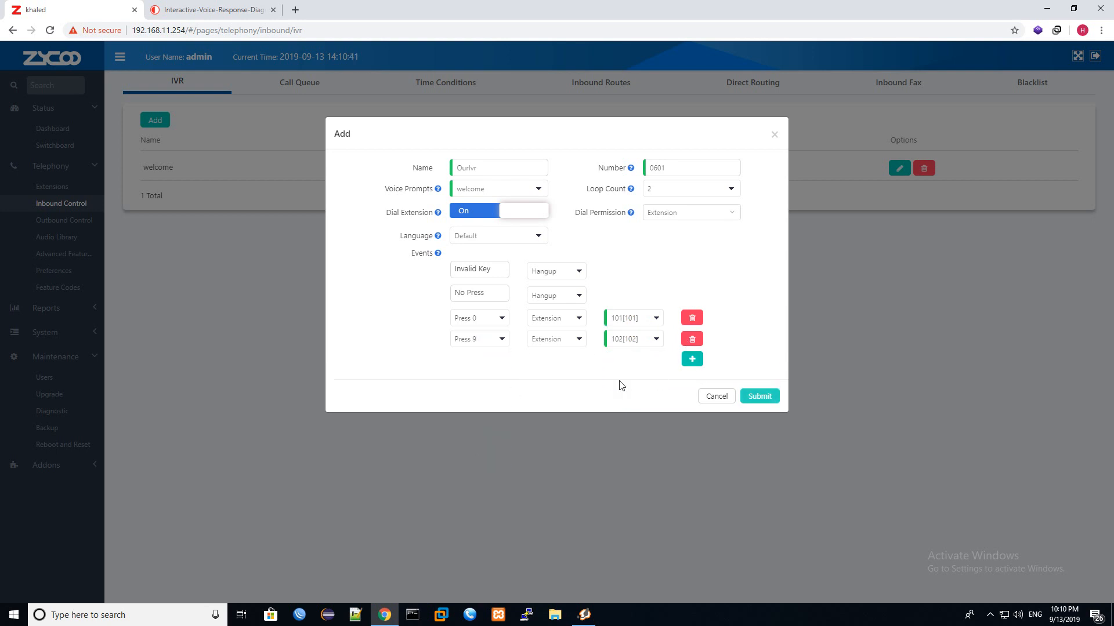
click(767, 398)
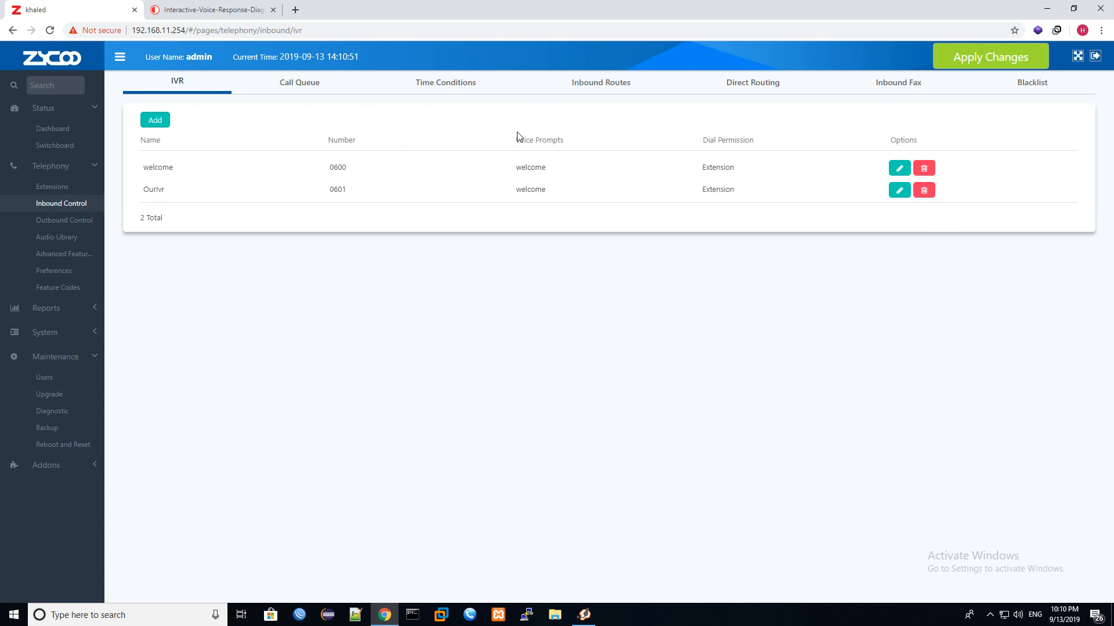
Review the saved OurIvr settings without changes and open the IVR prompts in the audio library.
click(899, 190)
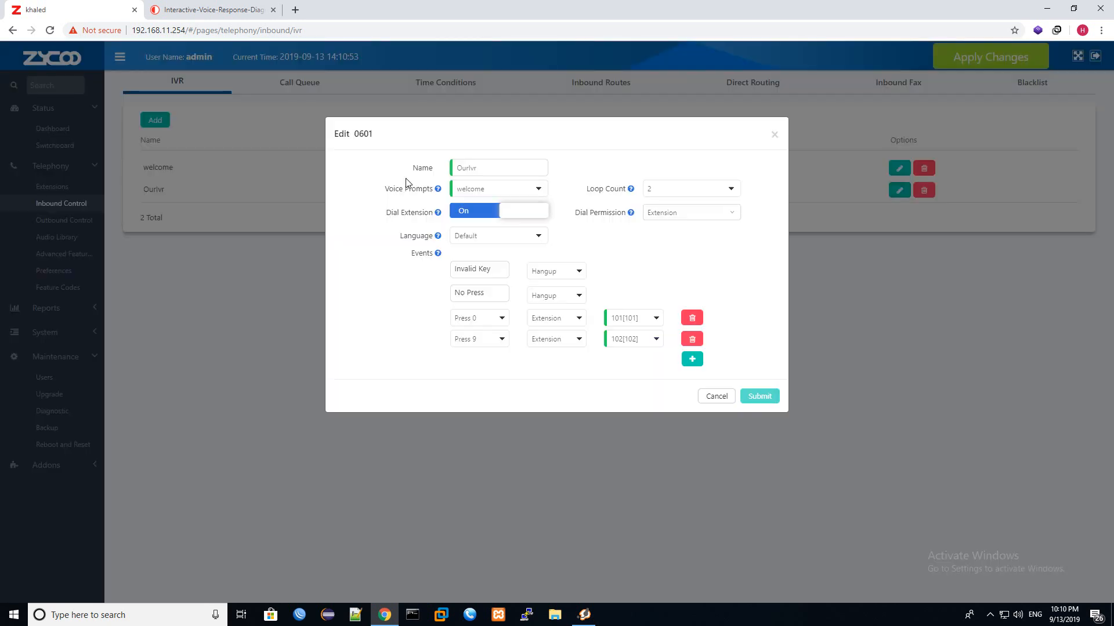
click(772, 137)
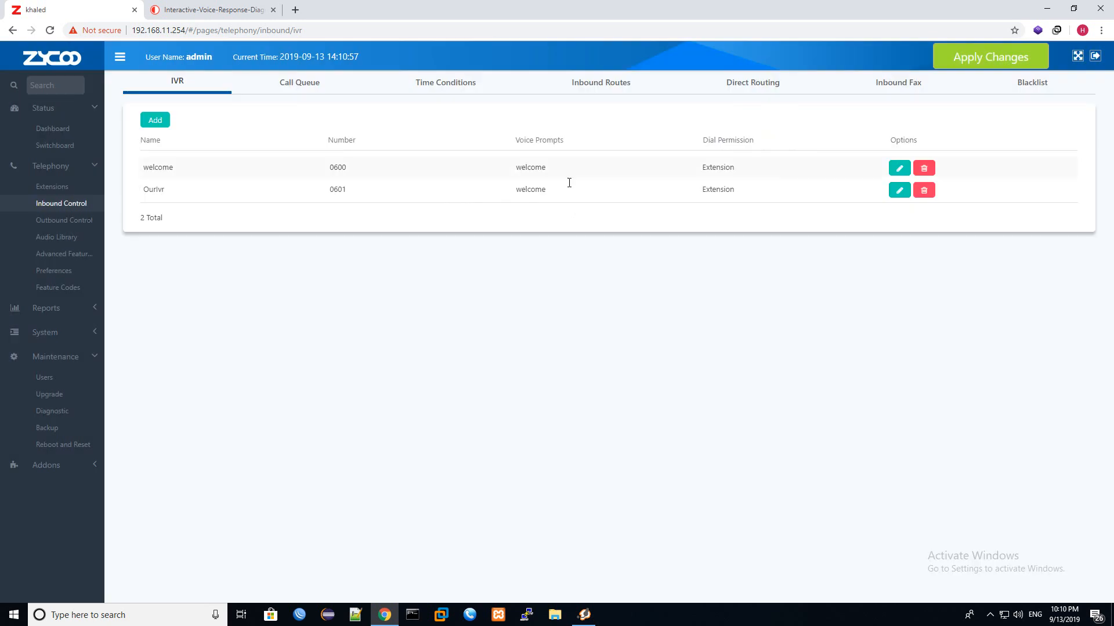
click(82, 236)
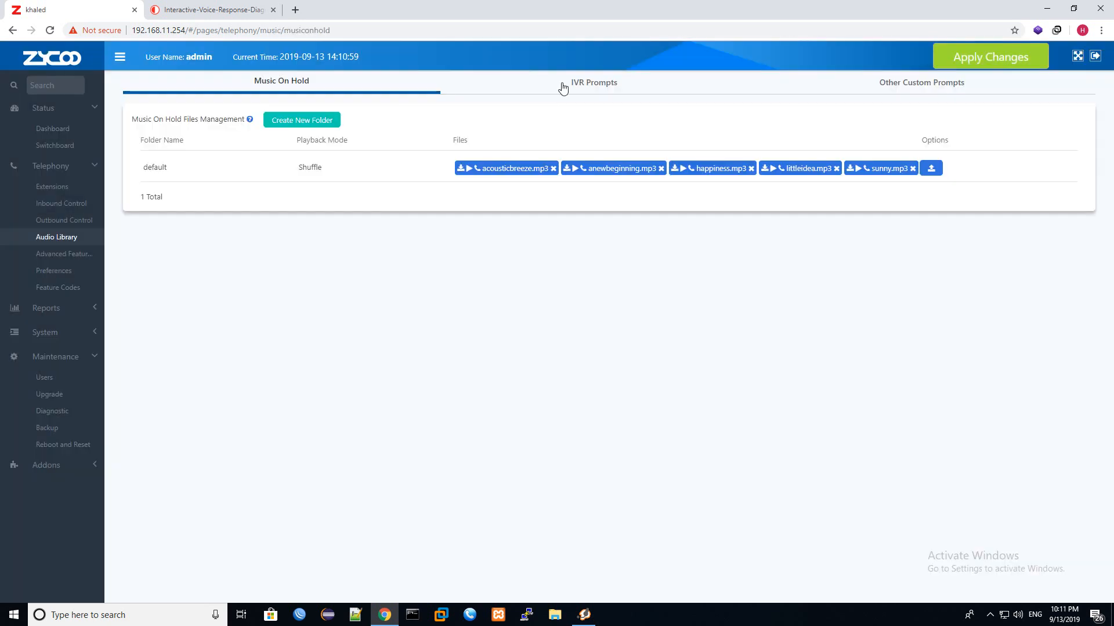
click(591, 88)
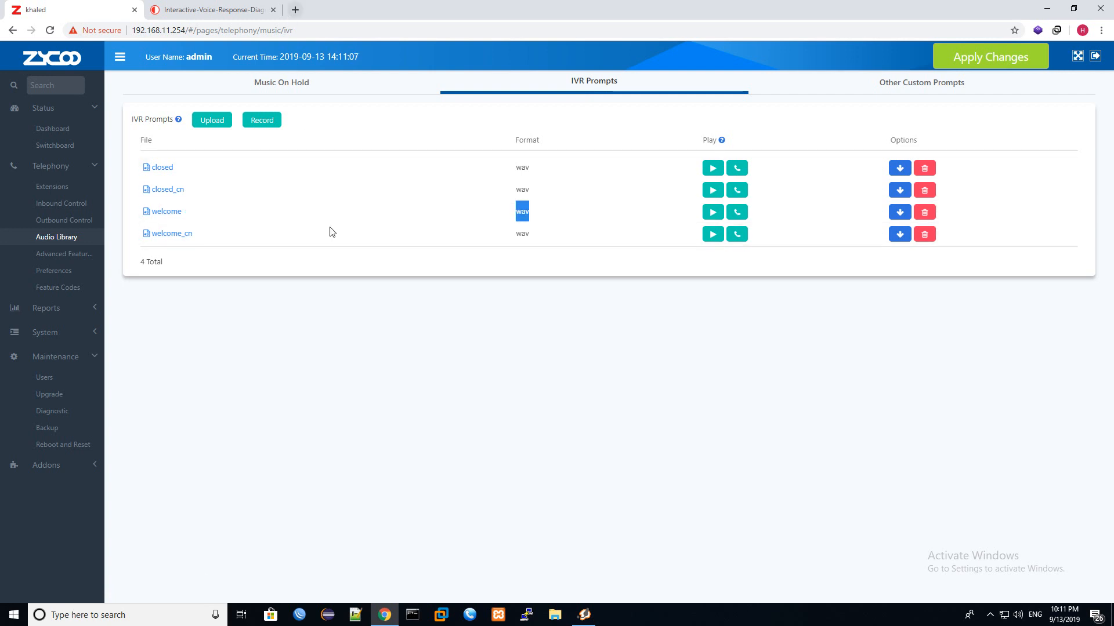
Note the prompt format as wav, 16 bit pcm and 8000 khz in Notepad, closing it without saving.
key(super)
text(no)
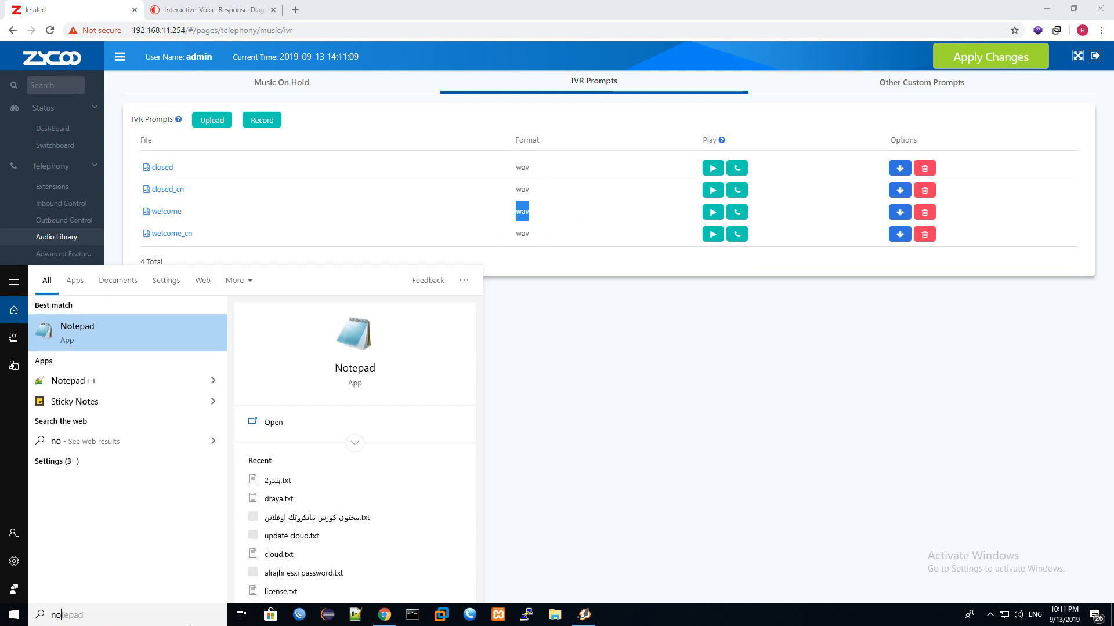
key(Return)
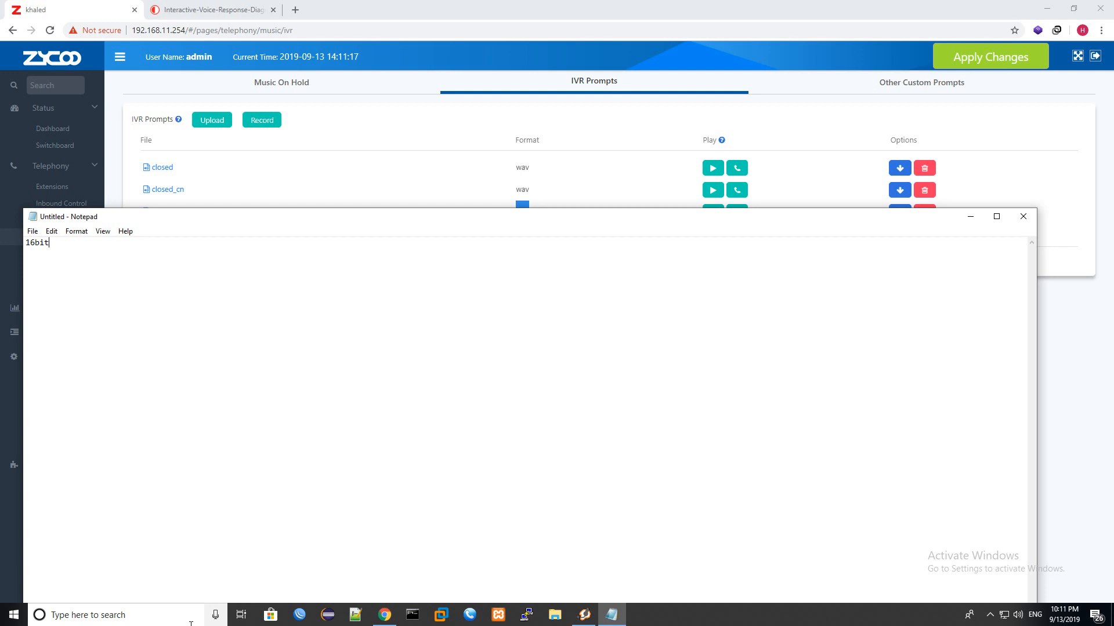
key(Right)
key(Right)
text(000)
key(Right)
text(k)
key(Return)
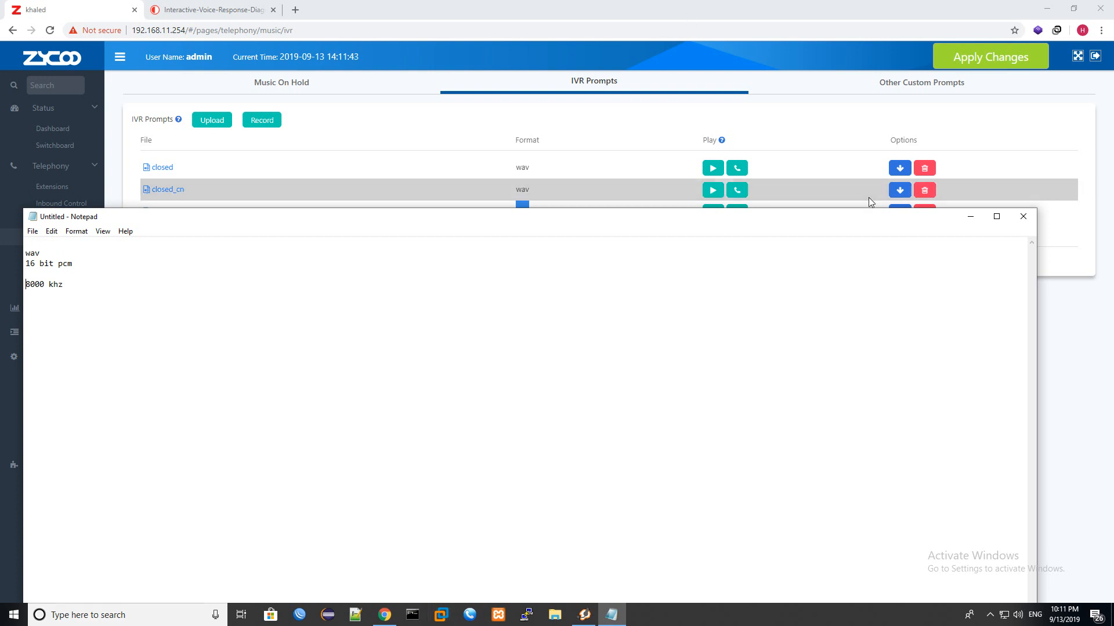
click(1023, 216)
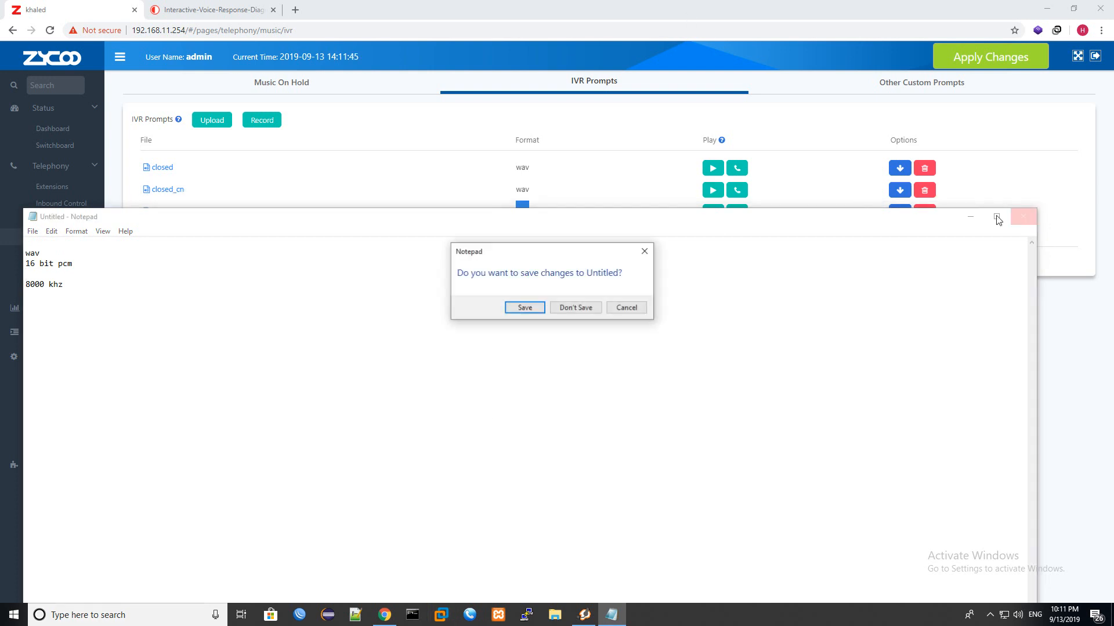
click(576, 308)
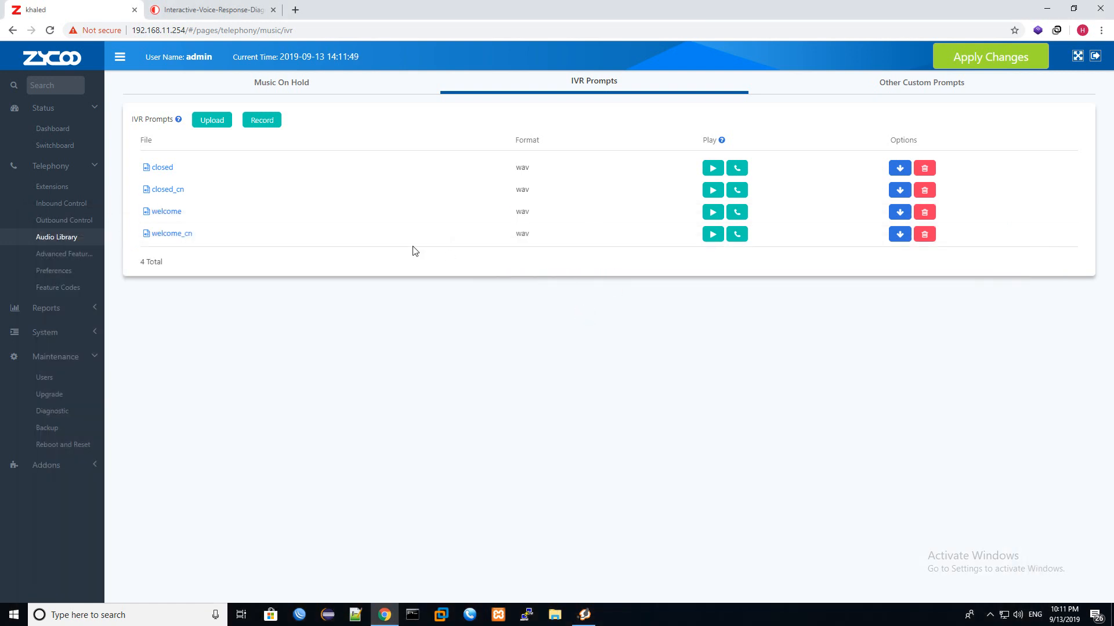
Download the welcome prompt, place the file on the desktop and rename it test.wav.
click(900, 212)
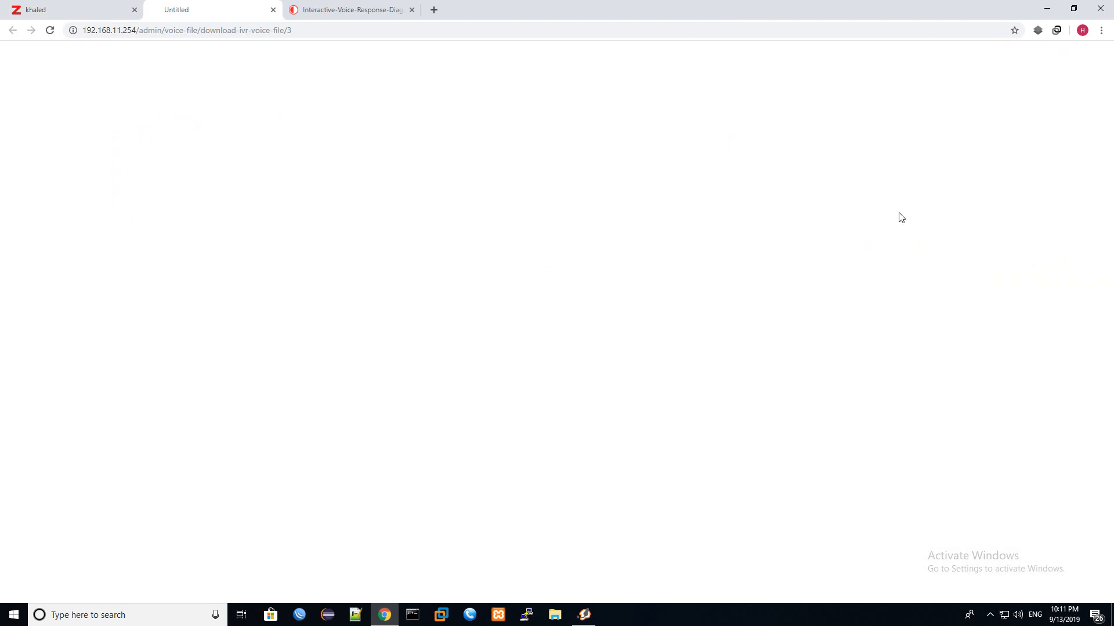
drag(58, 593, 670, 332)
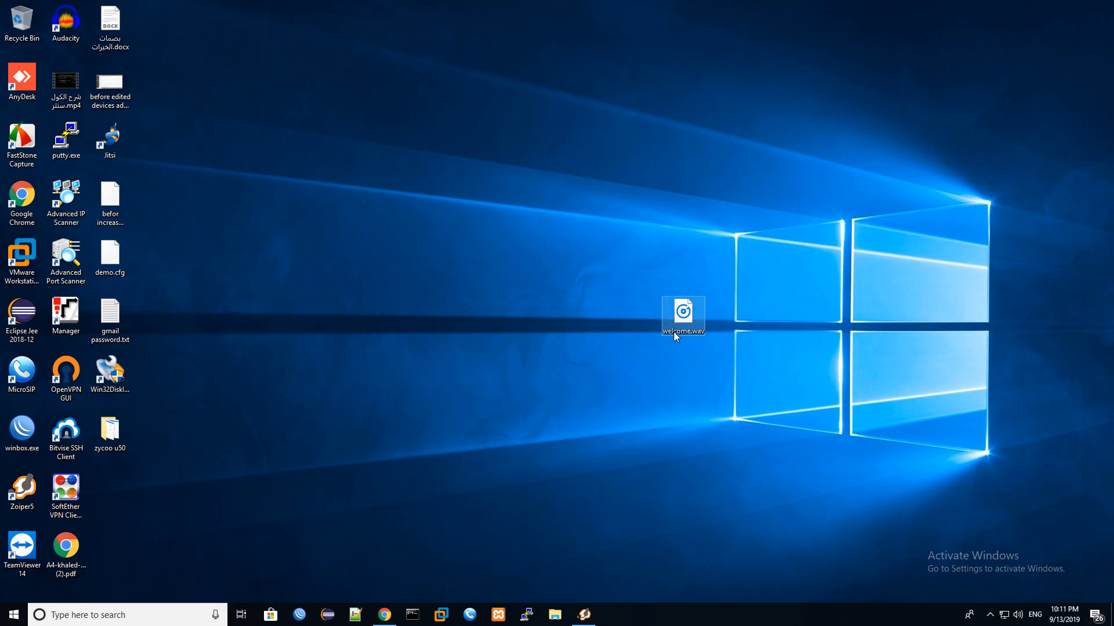
key(F2)
text(test.wav)
key(Return)
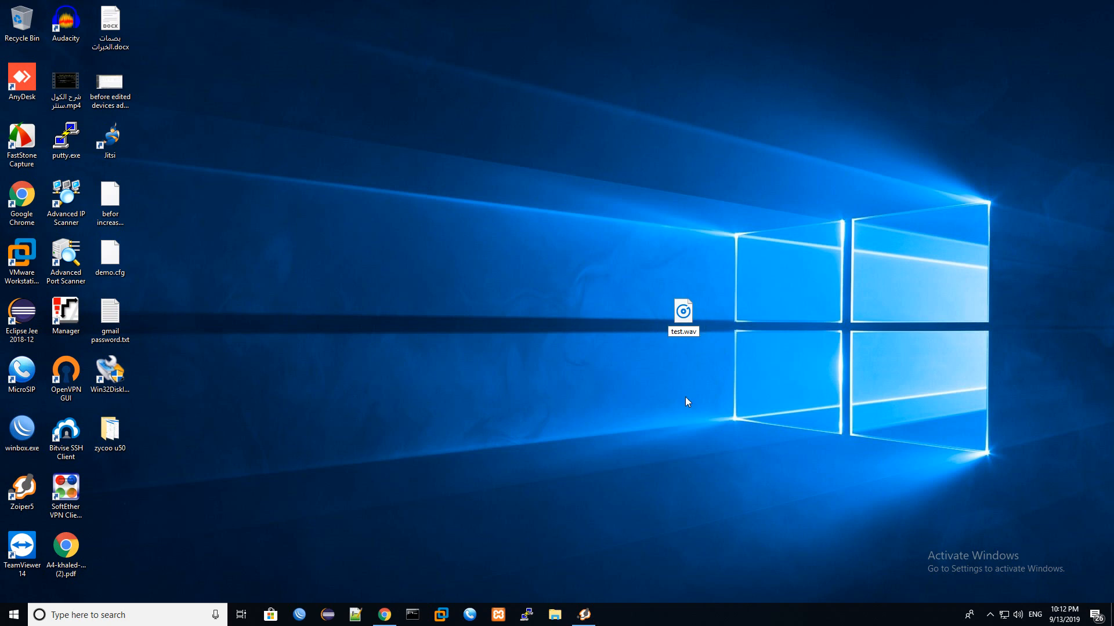
Return to Chrome and upload test.wav from the desktop as a new IVR prompt.
click(378, 619)
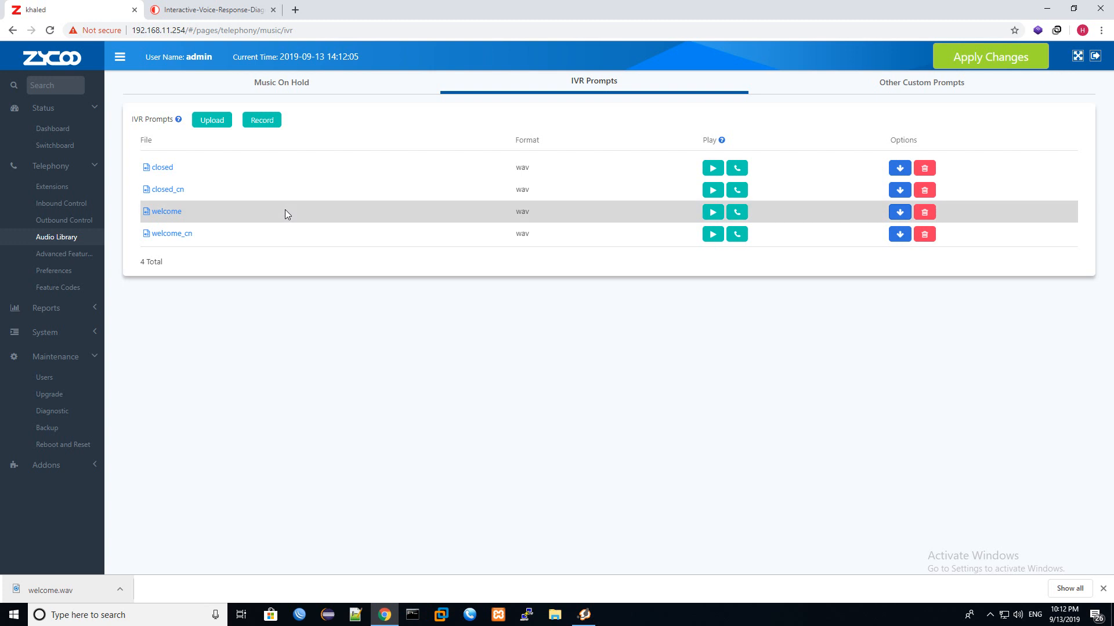
click(206, 124)
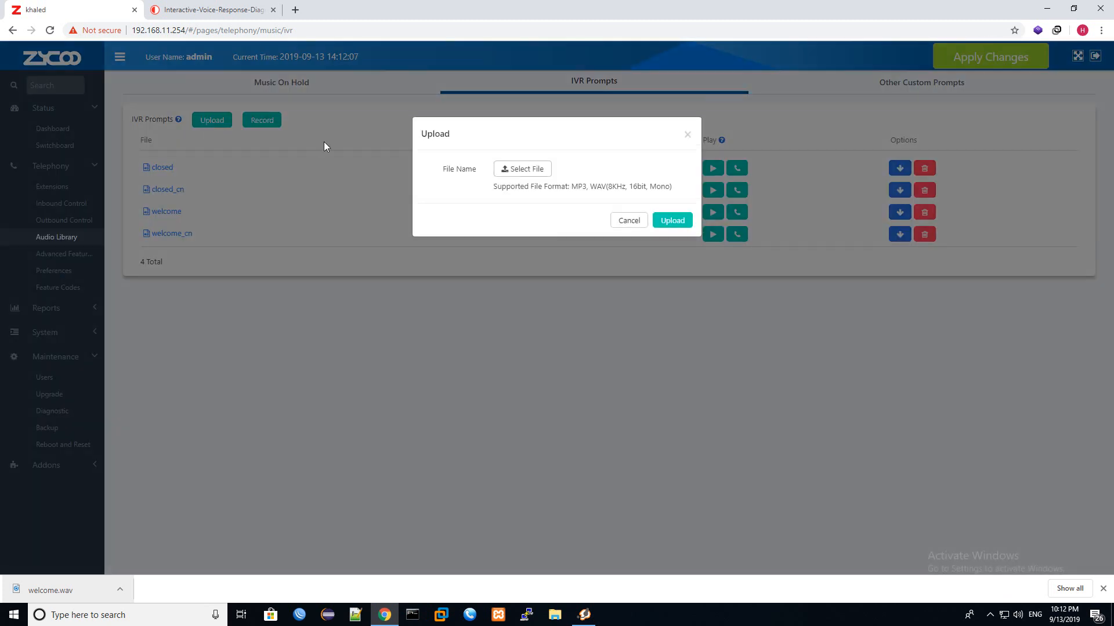
click(550, 171)
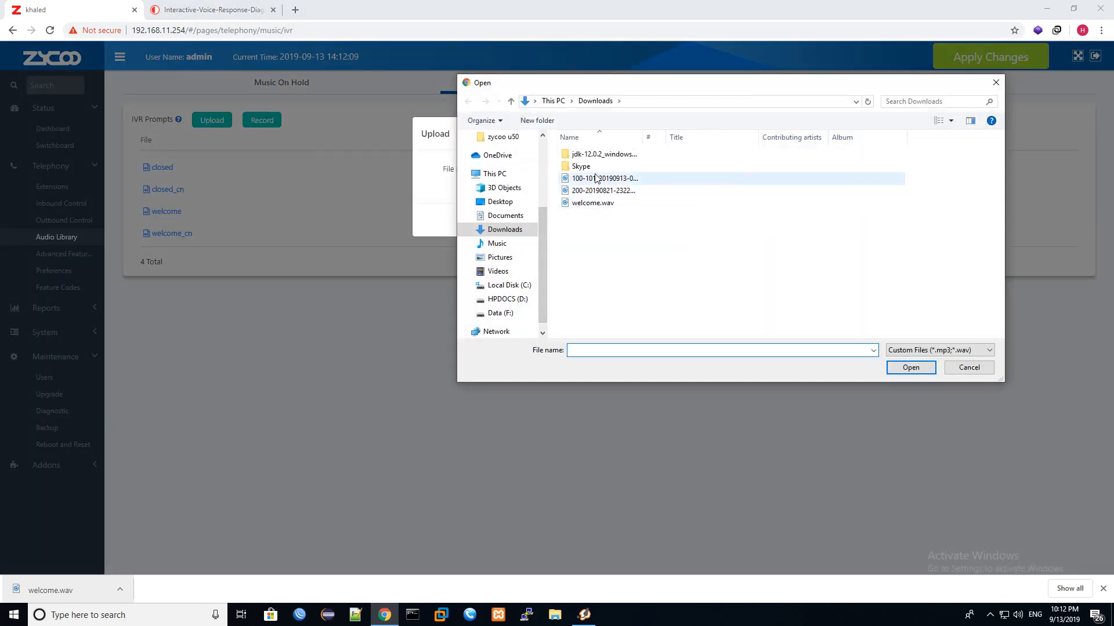
click(510, 205)
double_click(582, 166)
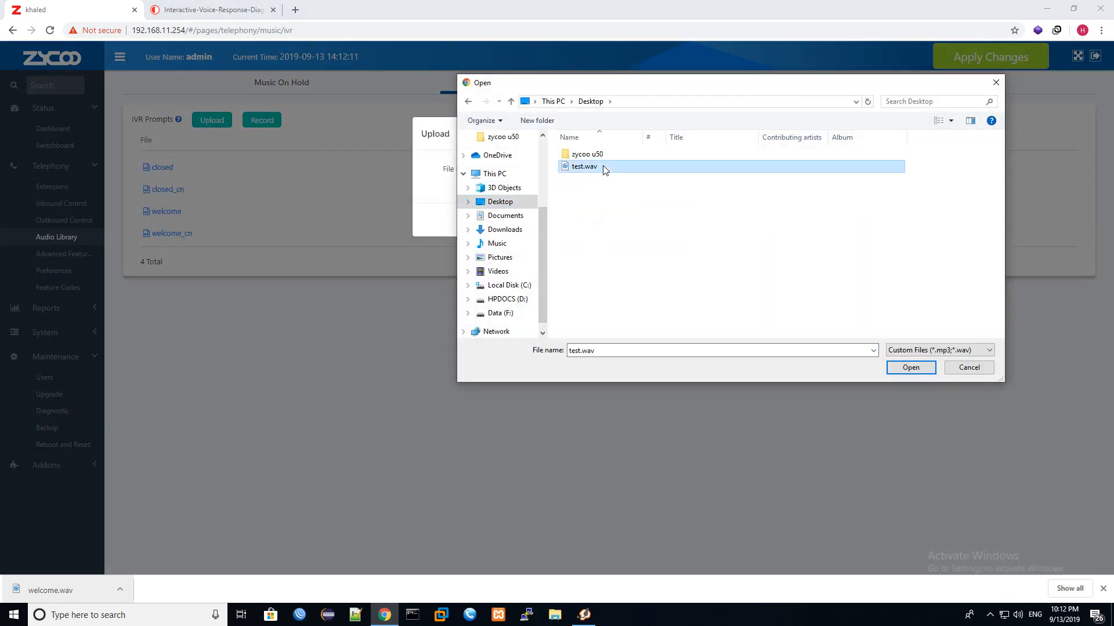
click(673, 219)
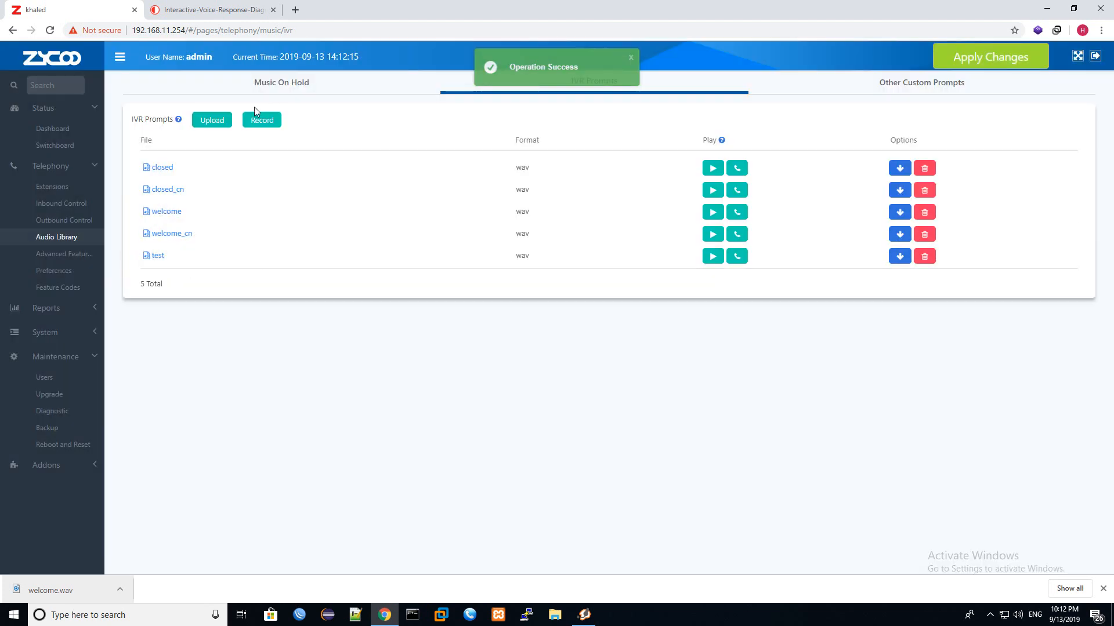
Set the voice prompt of OurIvr to test in Inbound Control and submit the change.
click(54, 208)
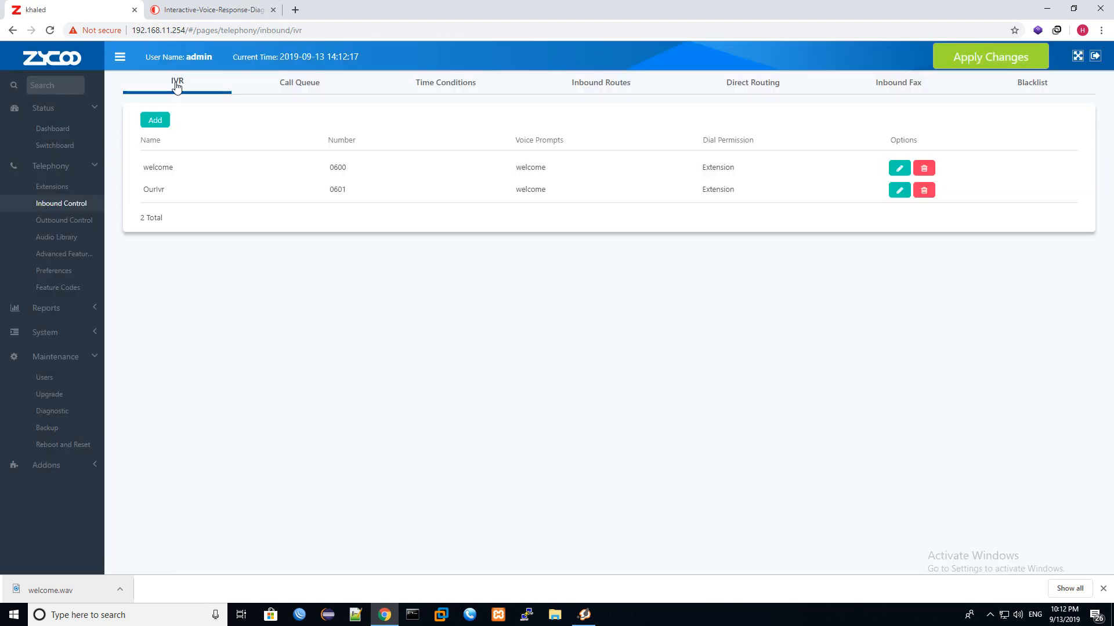
click(900, 190)
click(509, 191)
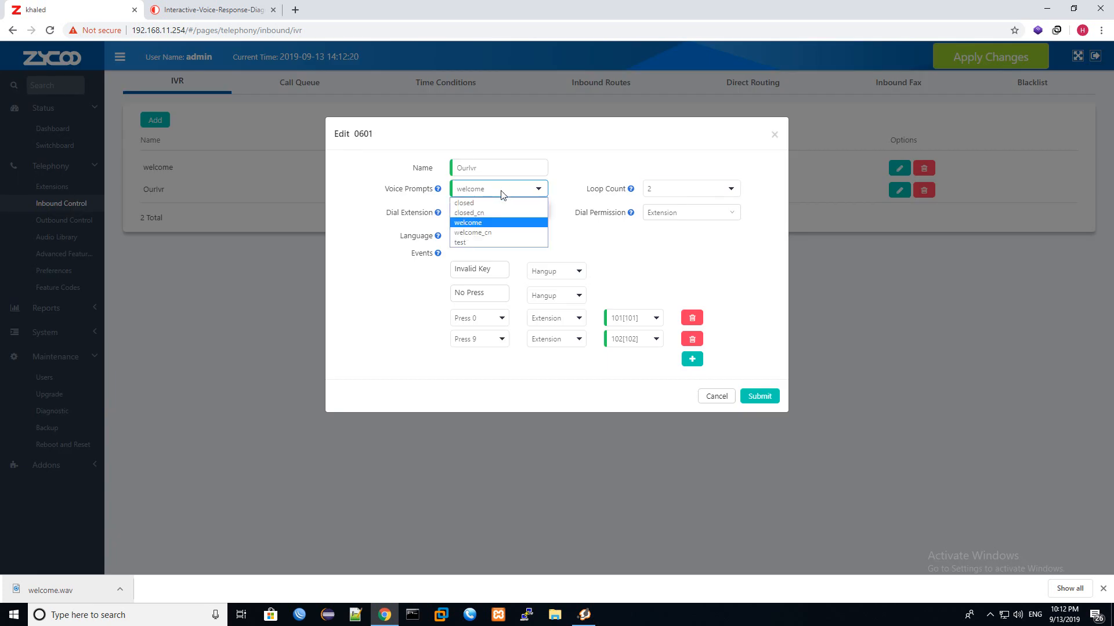
click(491, 241)
click(760, 396)
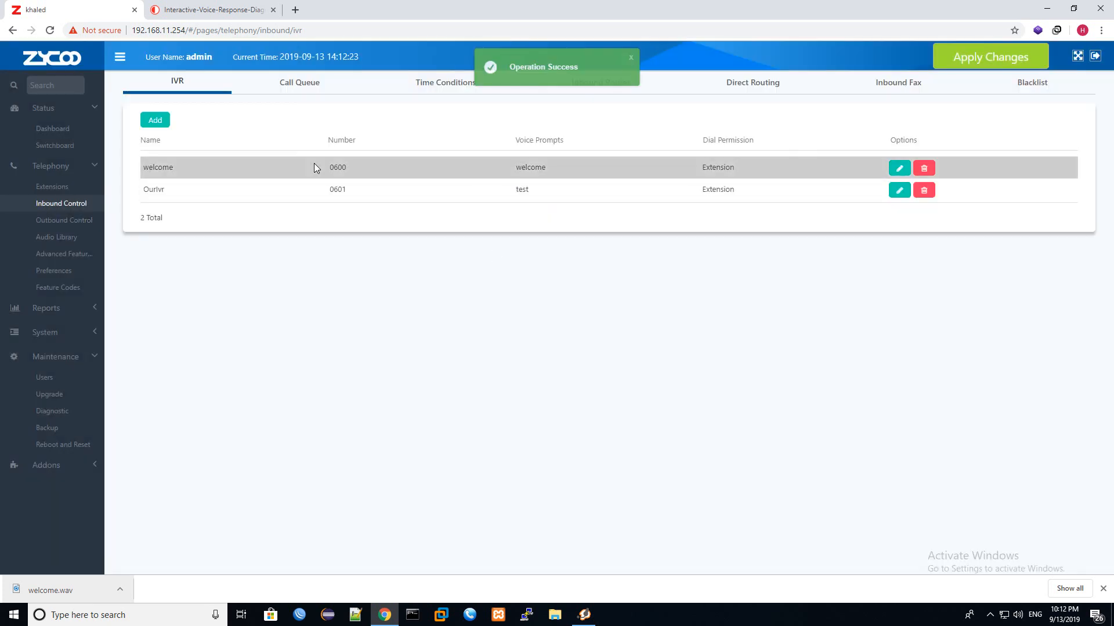
click(63, 86)
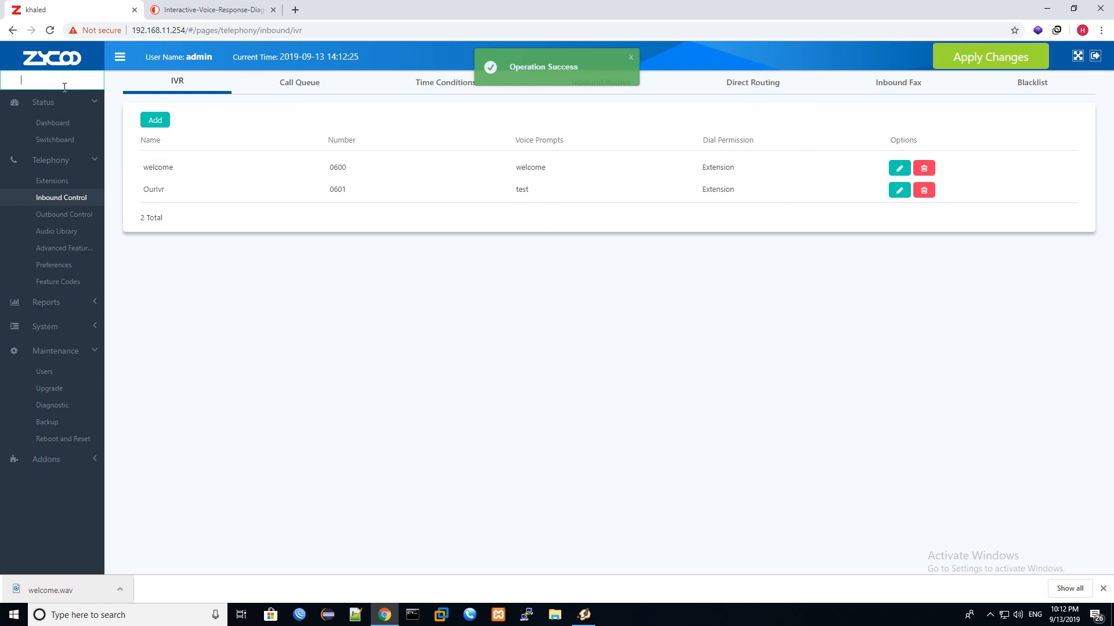
Find the IVR page with the search term ivr and apply all pending changes.
text(ivr)
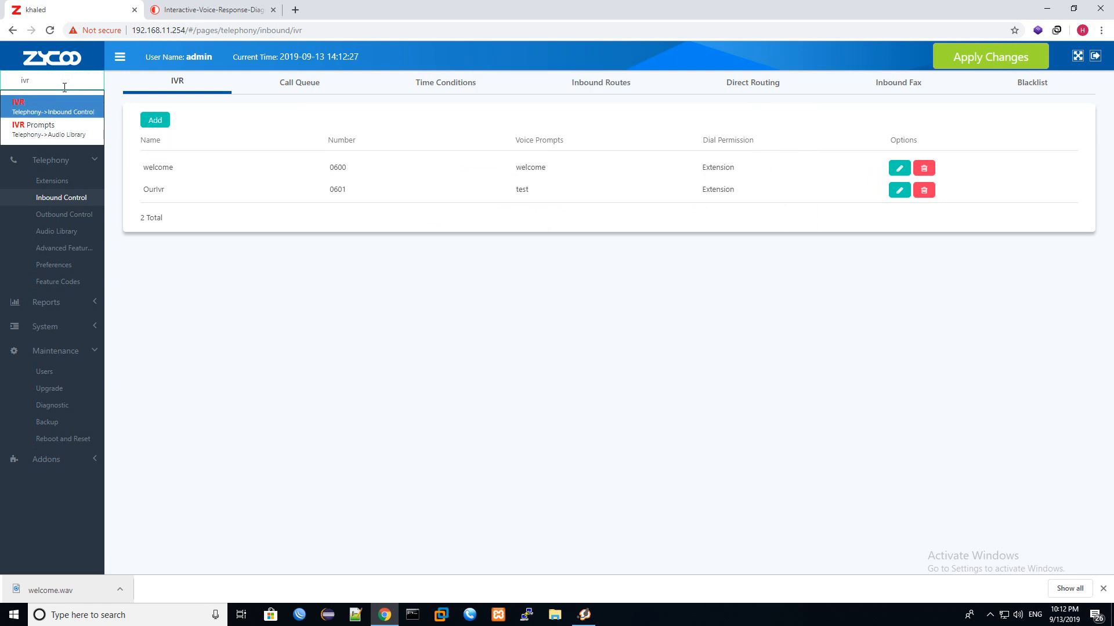
click(56, 108)
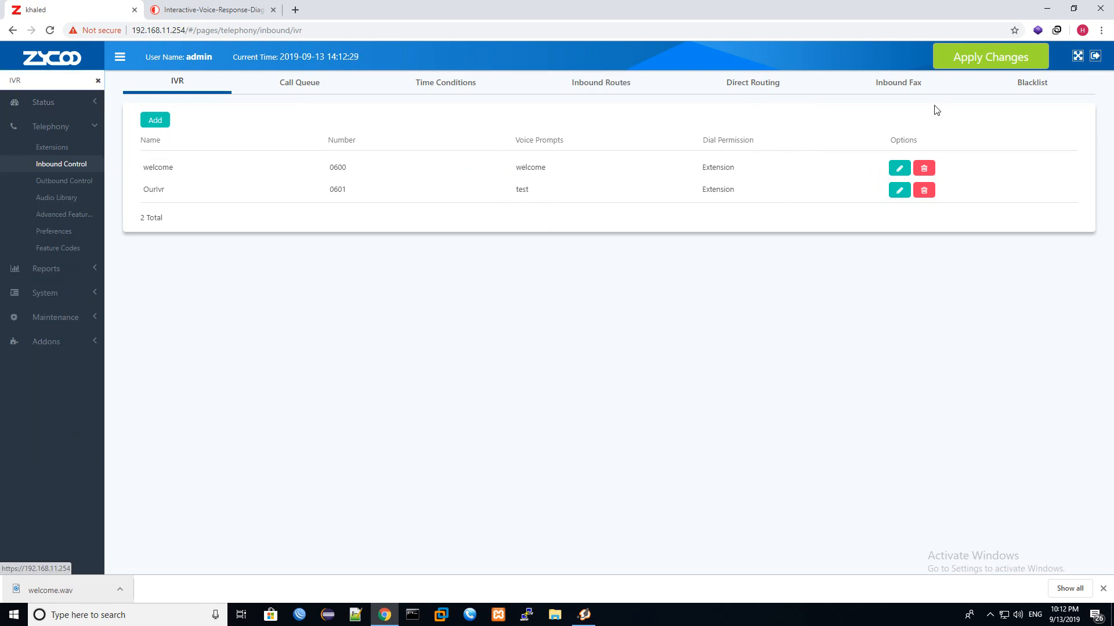
click(979, 58)
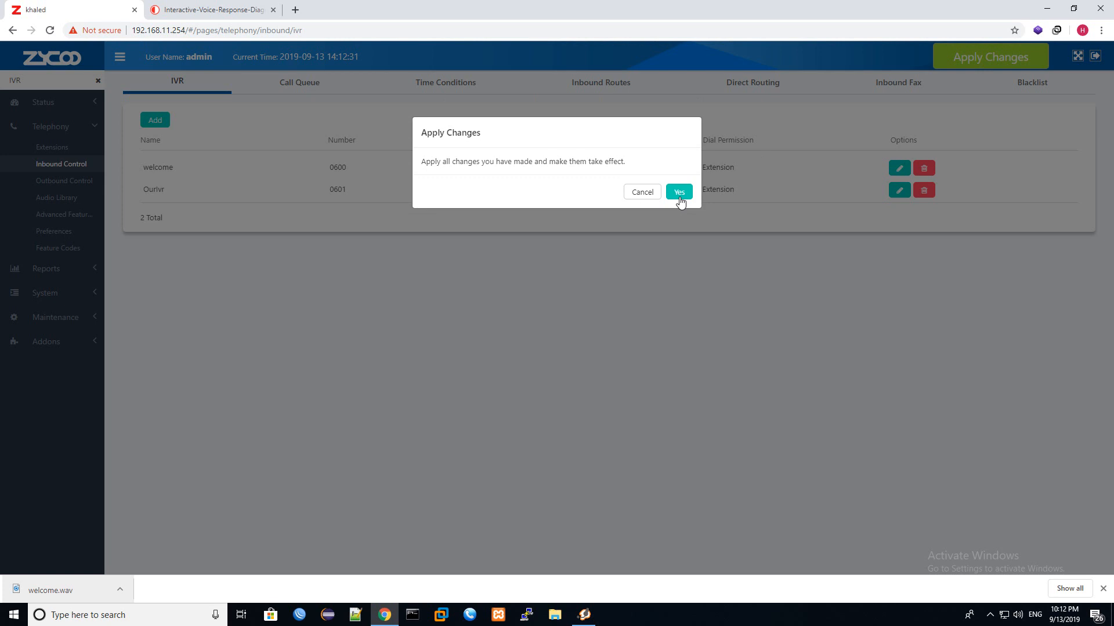
click(680, 193)
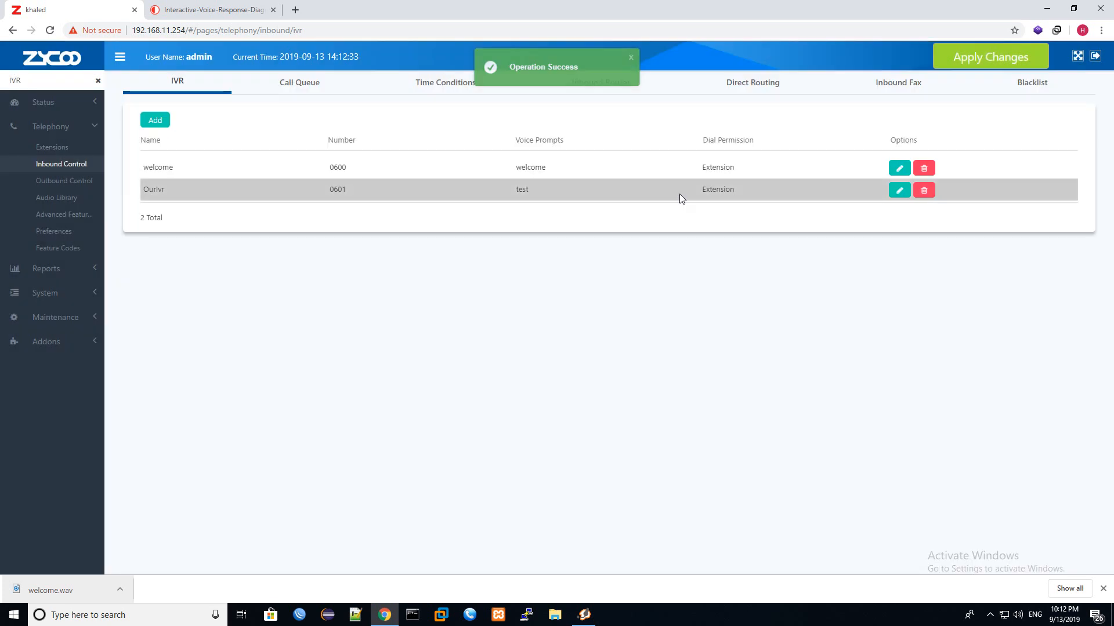
click(631, 58)
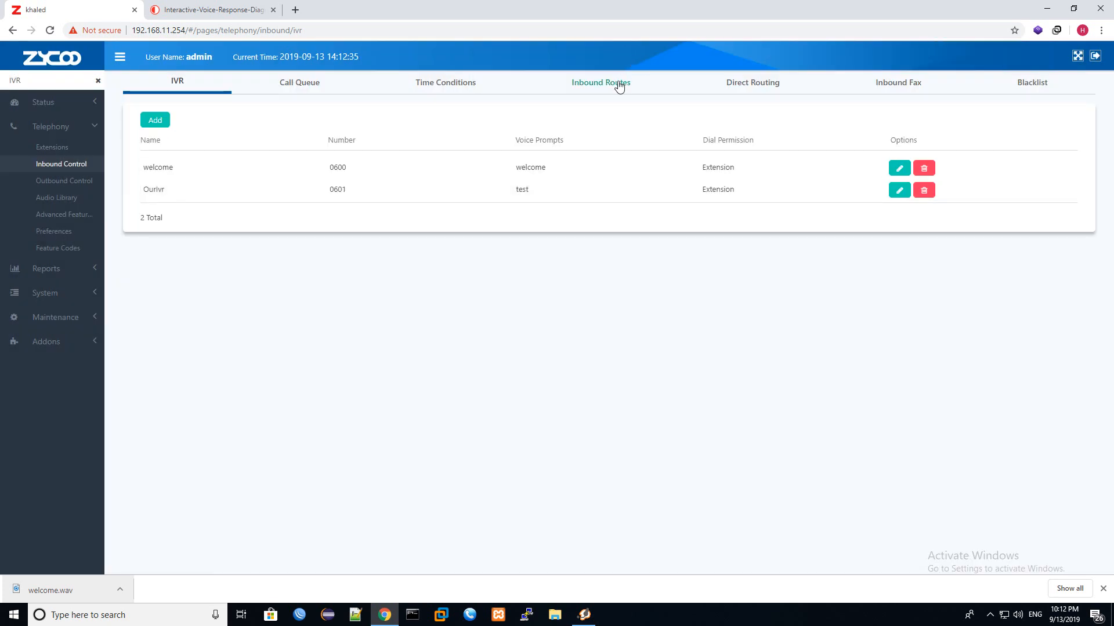
Set the FXO-1 inbound route's destination to IVR OurIvr[0601] and submit the change.
click(618, 81)
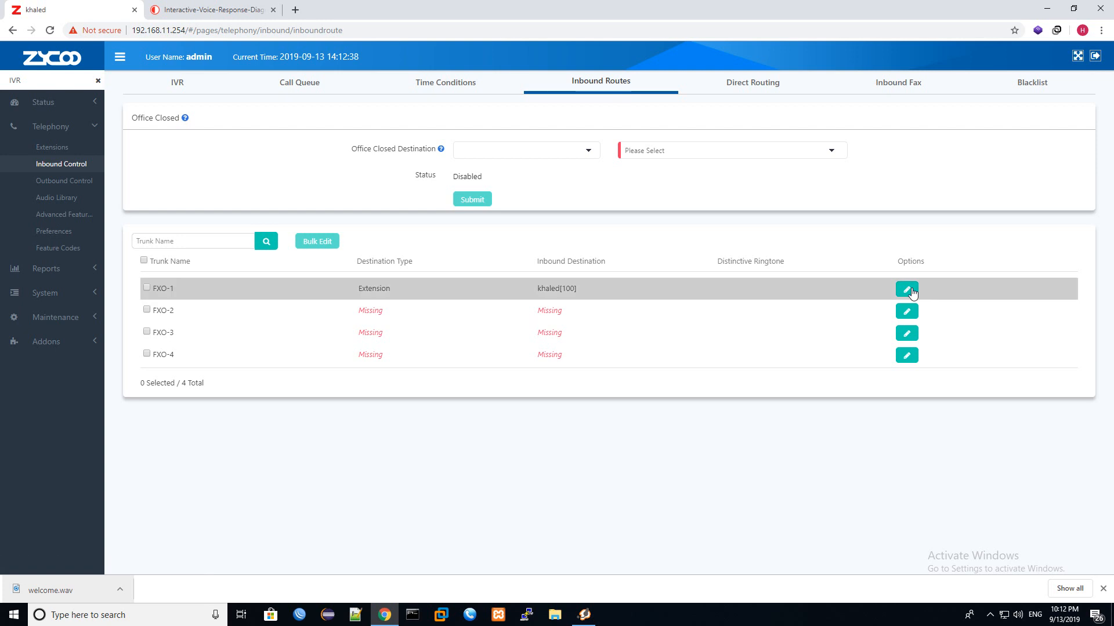
click(906, 290)
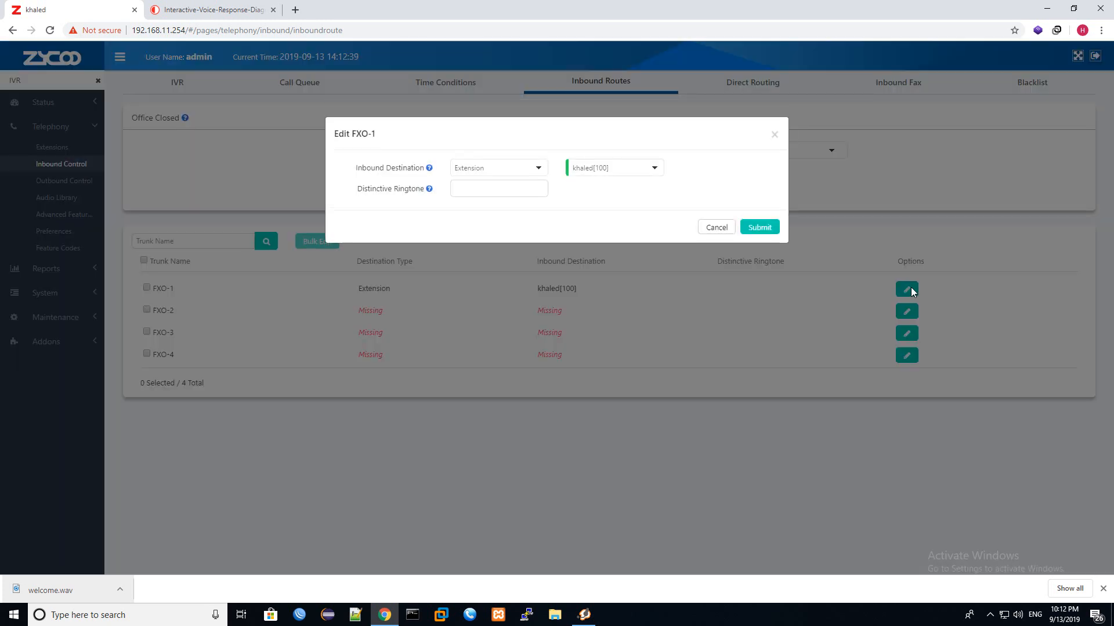
click(476, 169)
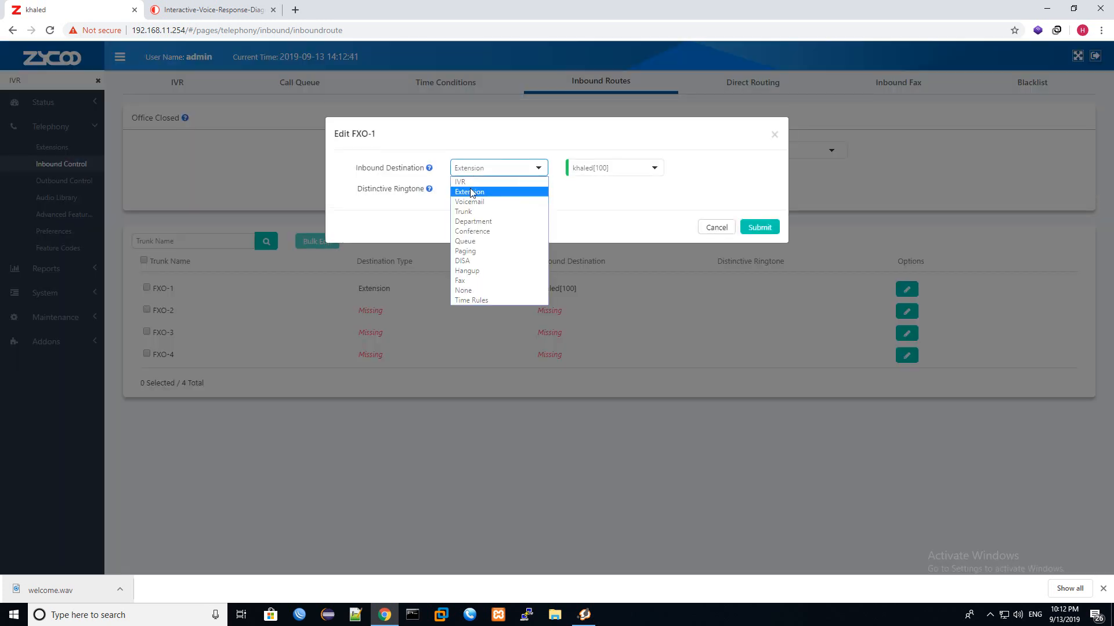
click(470, 185)
click(610, 173)
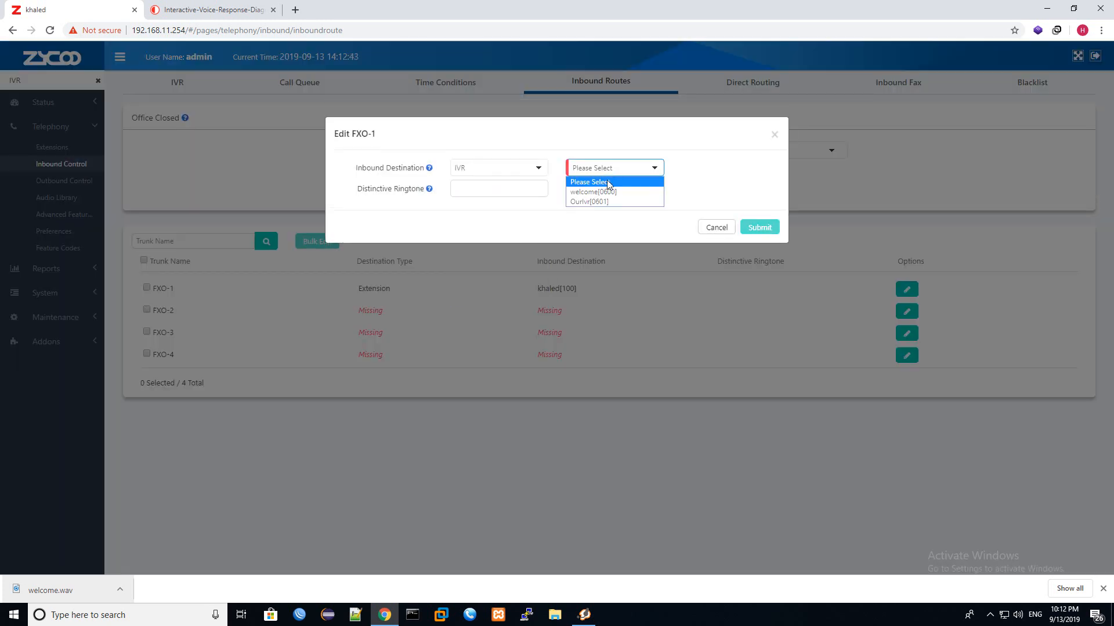
click(597, 201)
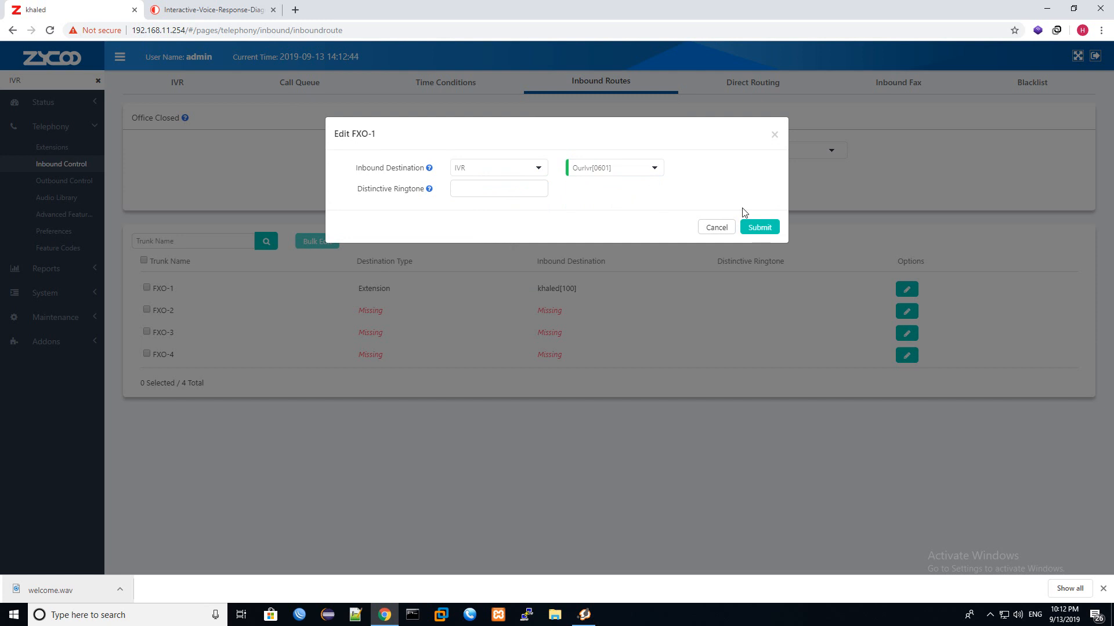
click(775, 232)
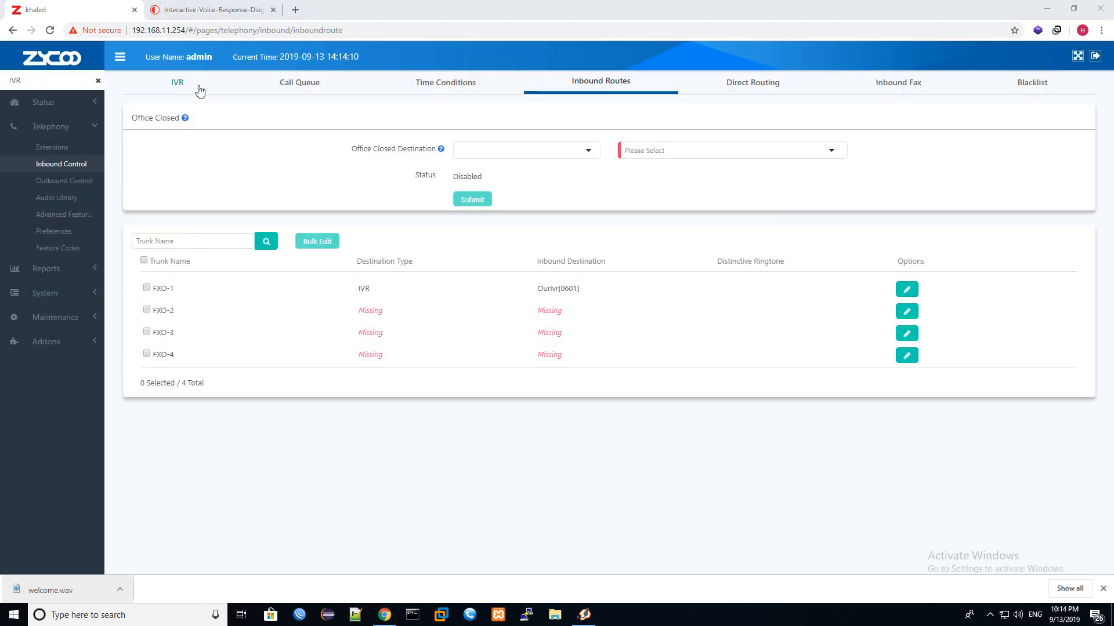
Review OurIvr's settings and key-press events, closing them without changes.
click(198, 86)
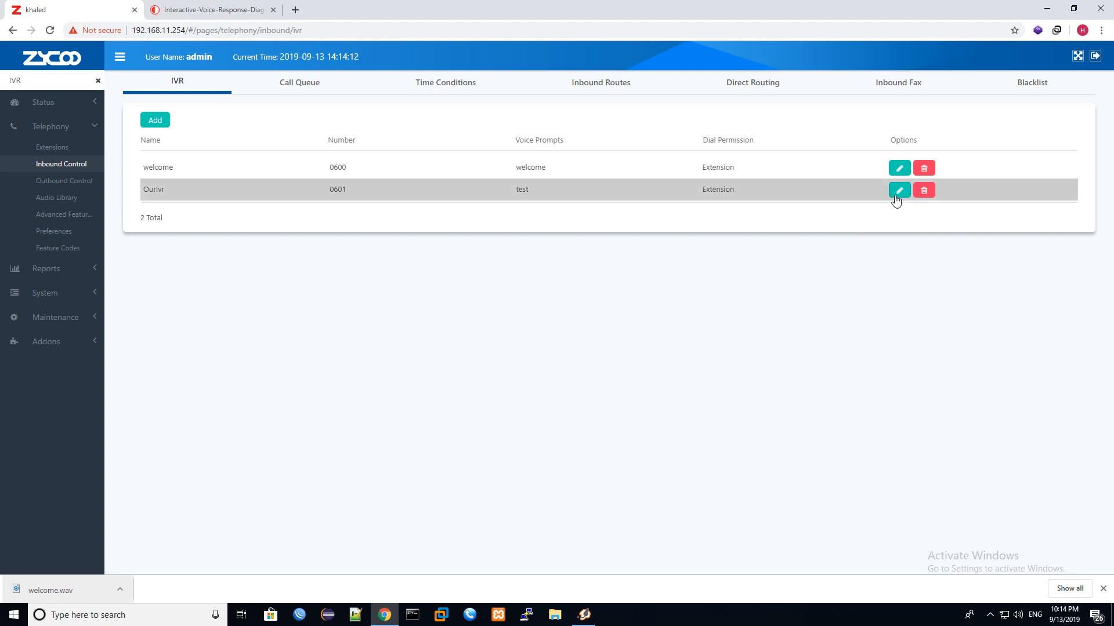
click(898, 191)
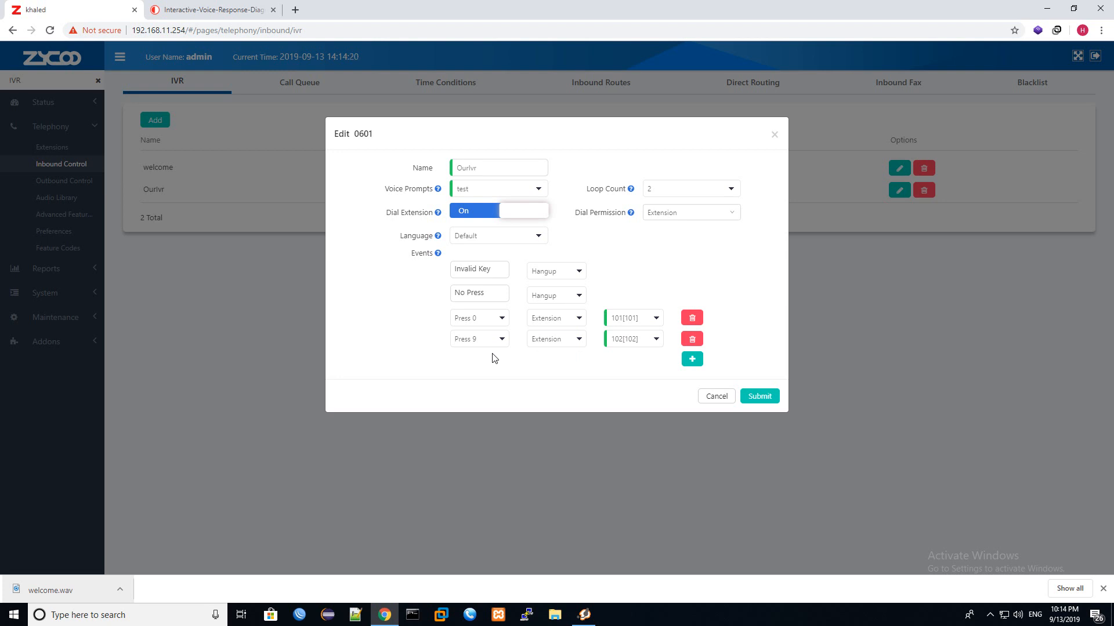
click(774, 135)
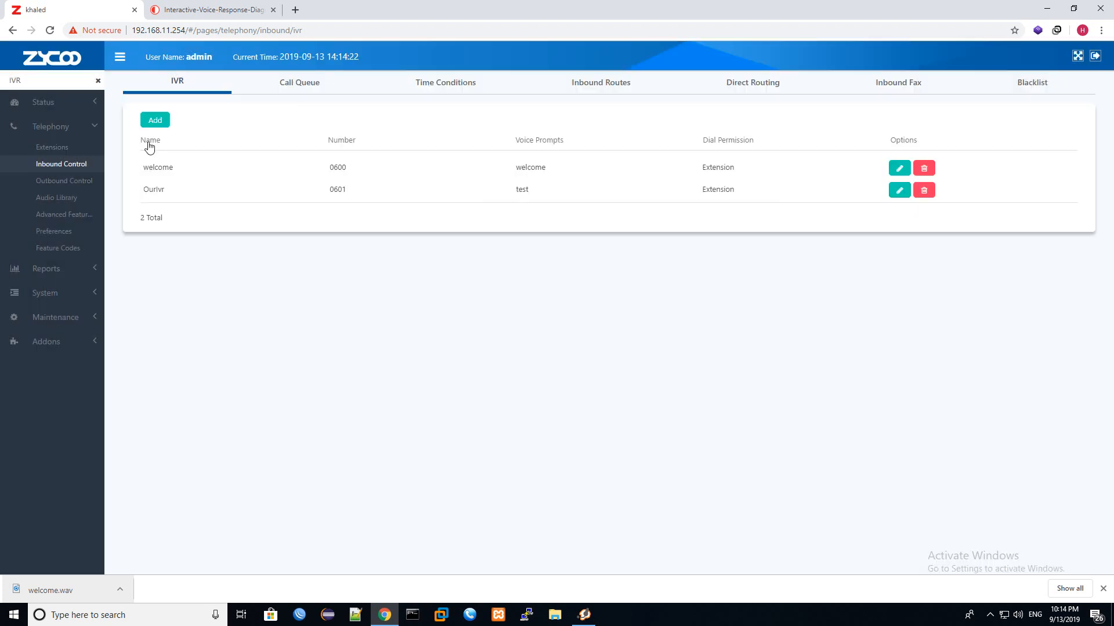
Check the trunk and analog line status on the Switchboard.
click(68, 117)
click(69, 139)
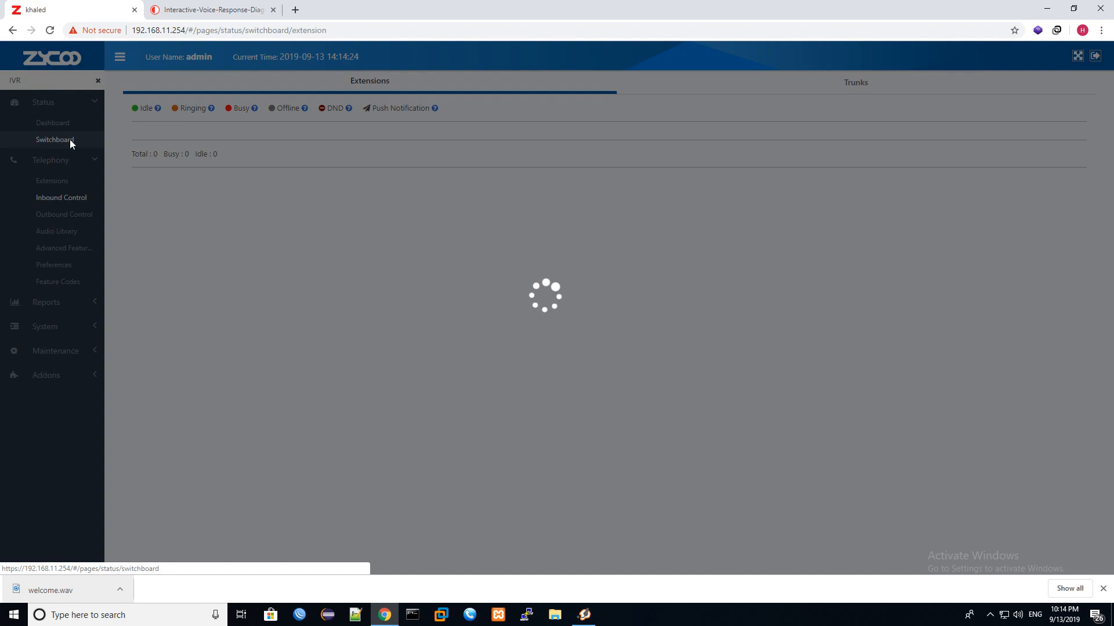
click(830, 84)
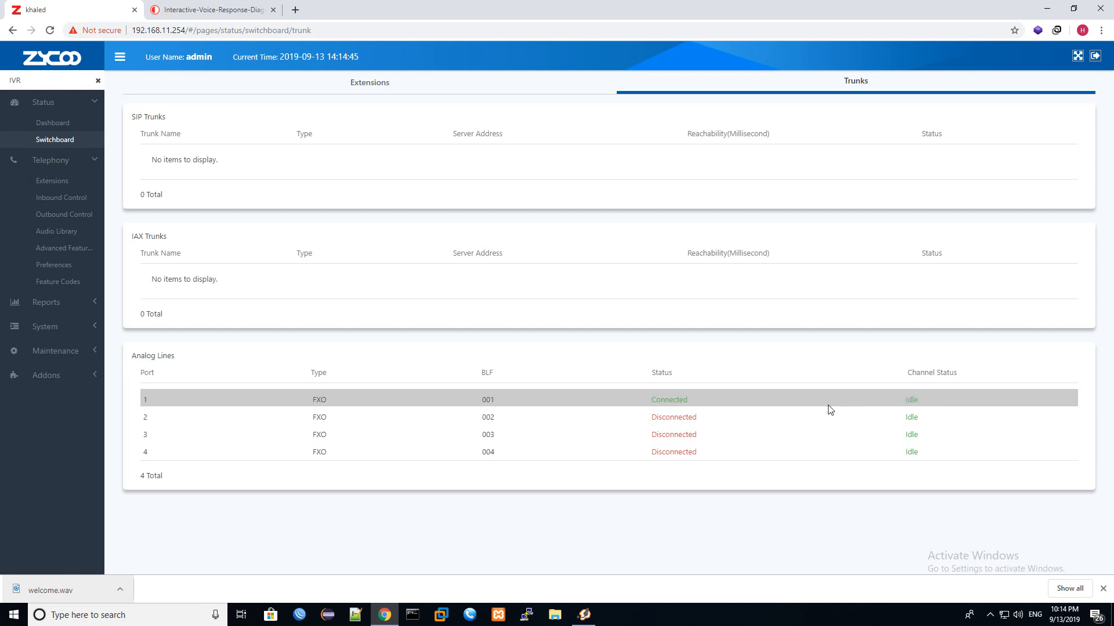
Set OurIvr's voice prompt to welcome in Inbound Control, submit it and apply all changes.
click(60, 182)
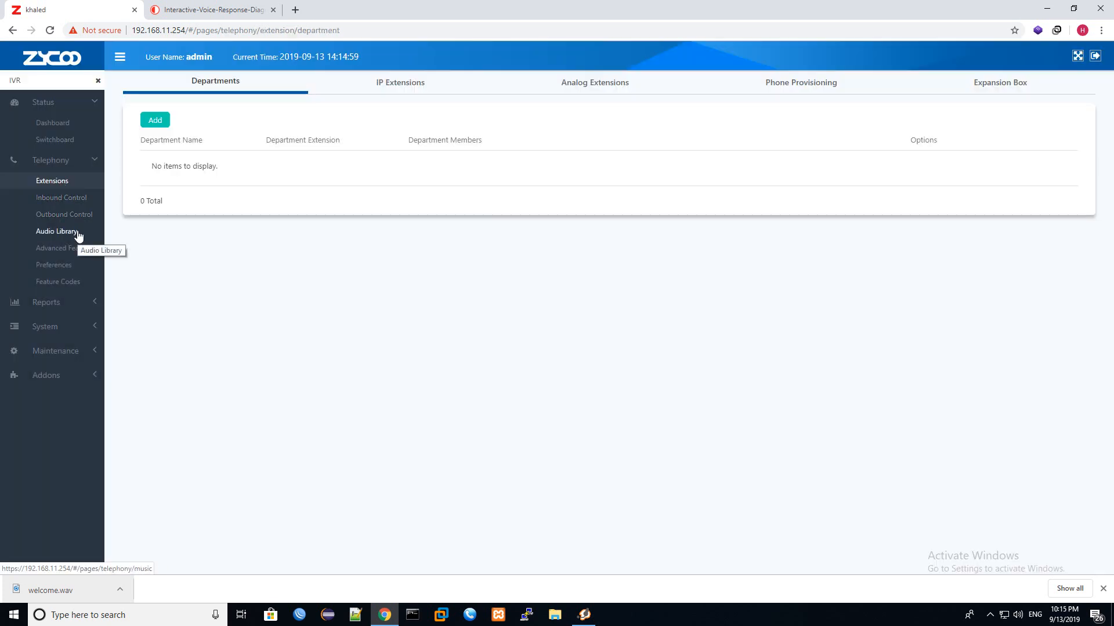
click(56, 232)
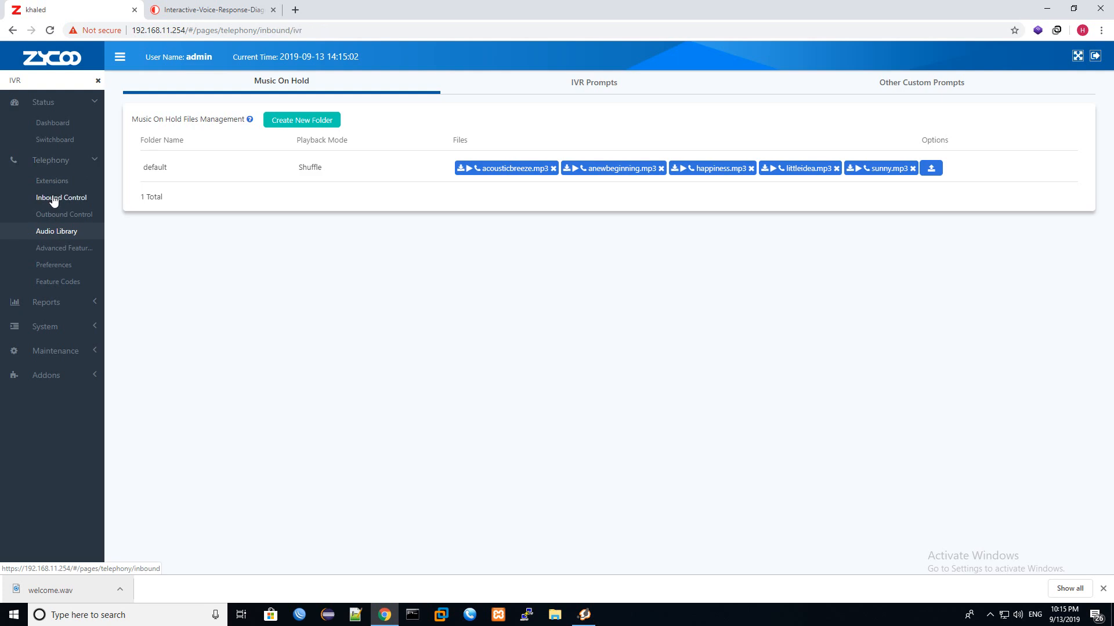
click(54, 199)
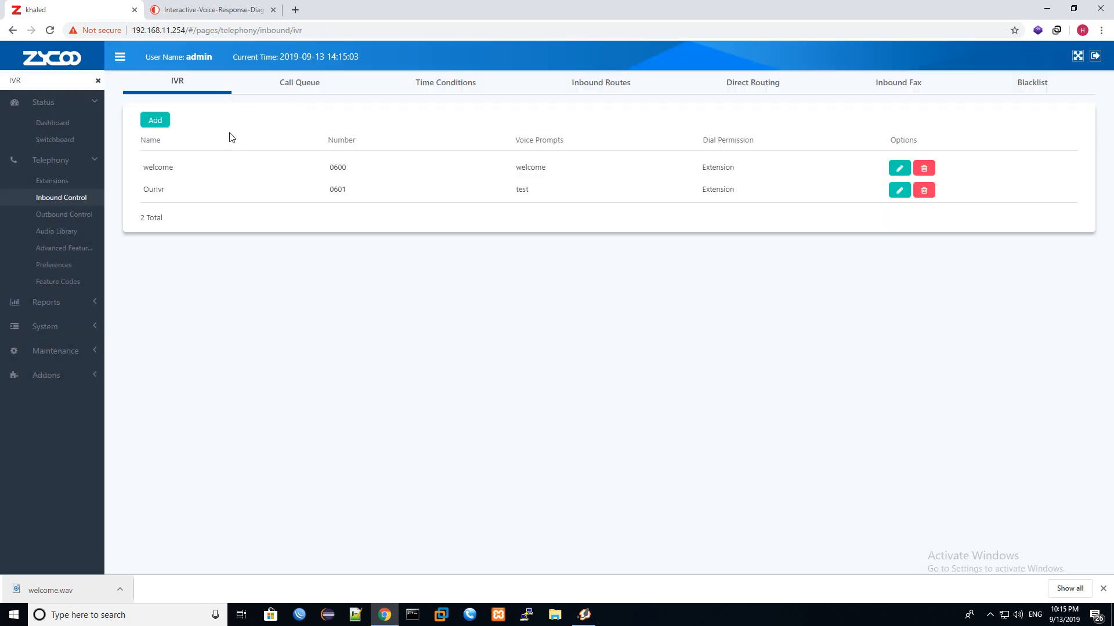
click(899, 190)
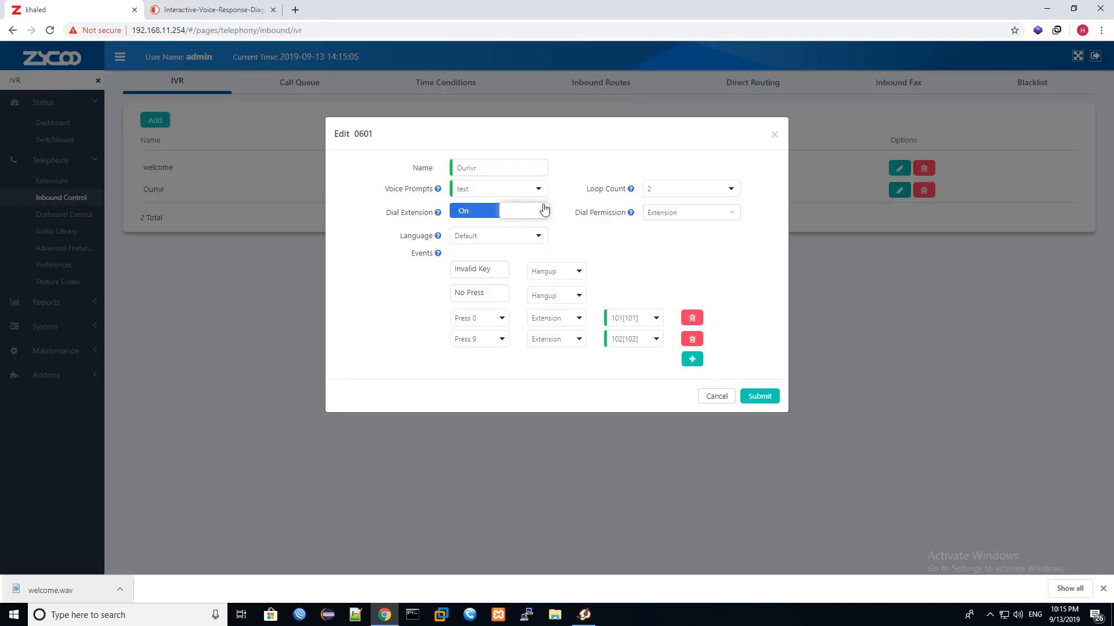
click(505, 191)
click(494, 222)
click(754, 396)
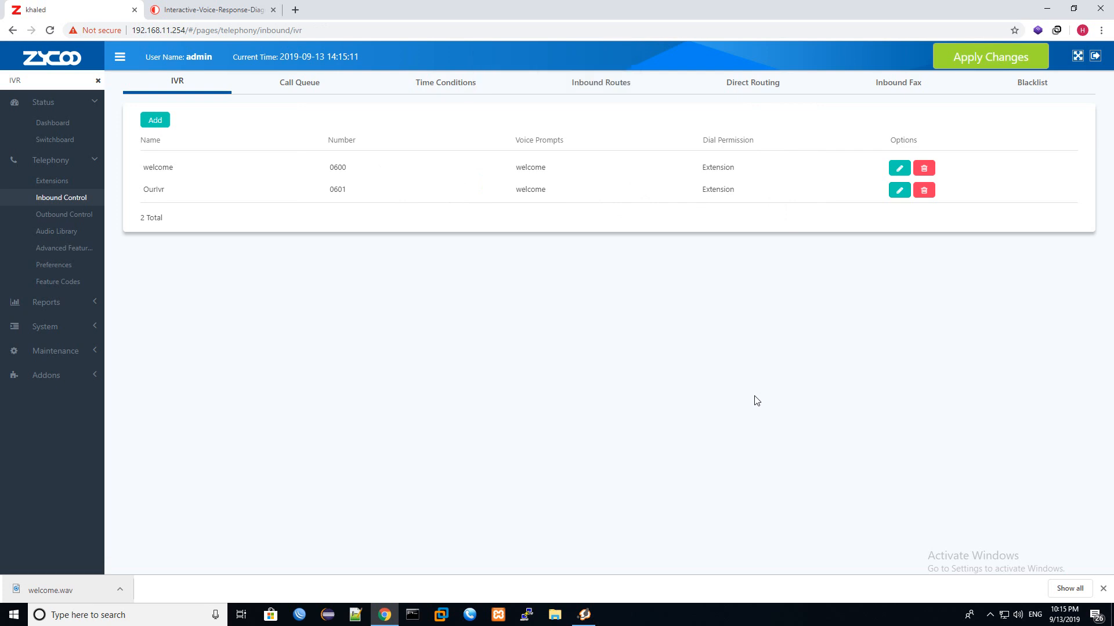
click(994, 56)
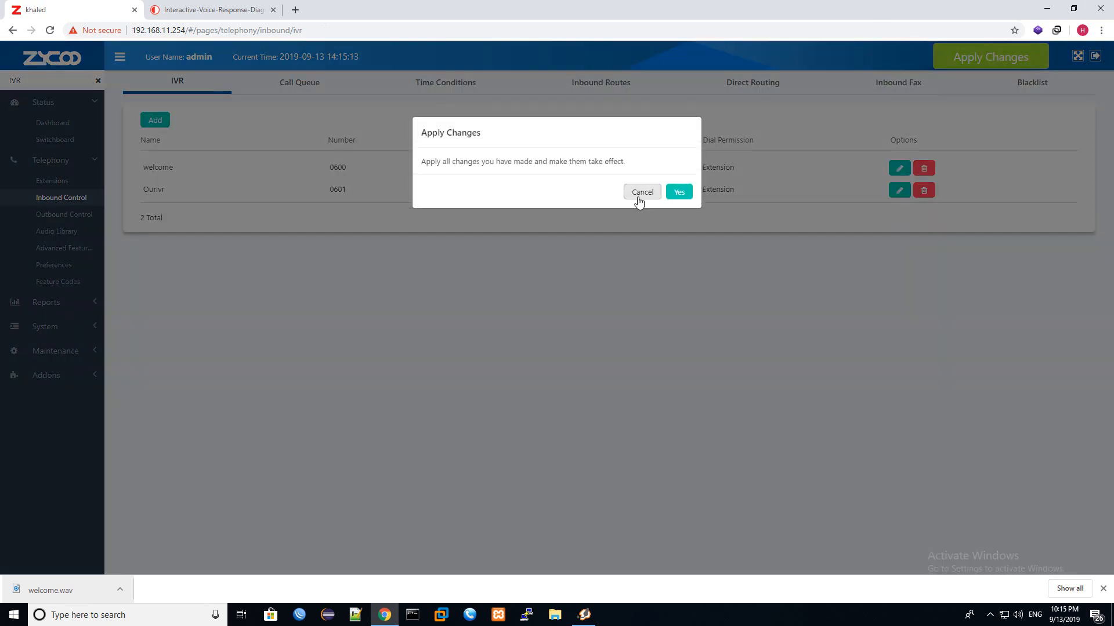
click(677, 188)
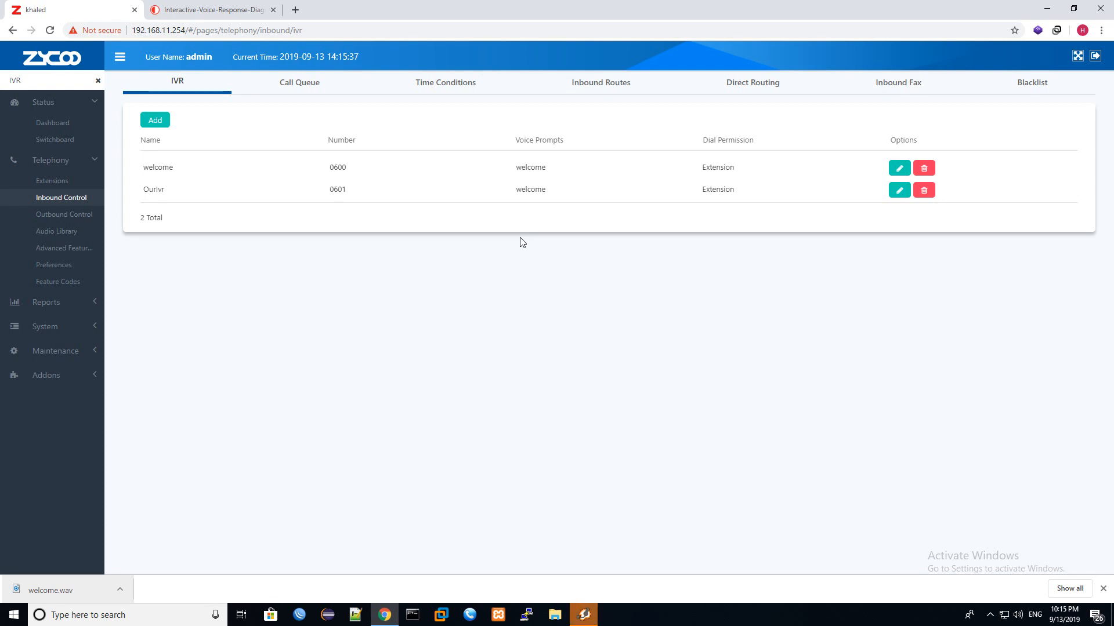
Switch to Zoiper5, answer the incoming test call, end it and minimize the softphone.
click(585, 610)
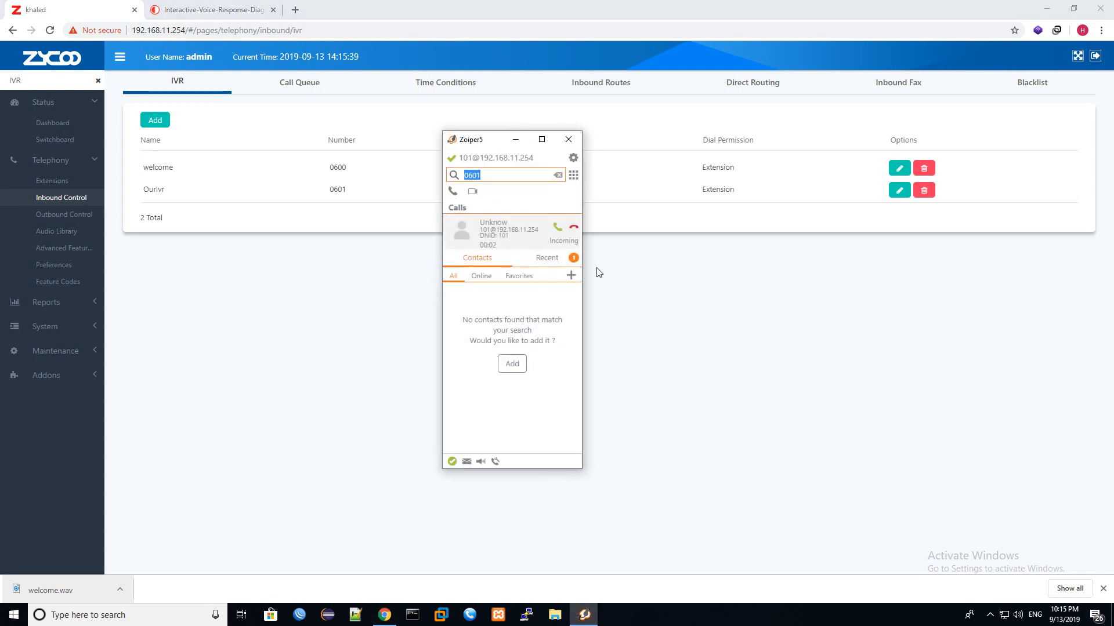
click(557, 229)
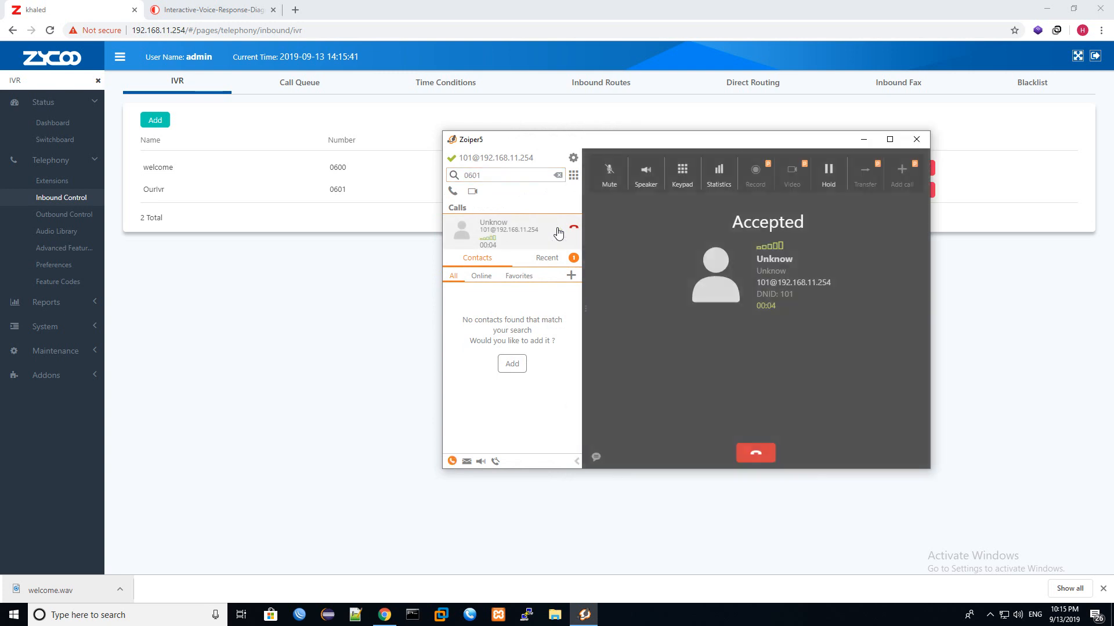
click(755, 455)
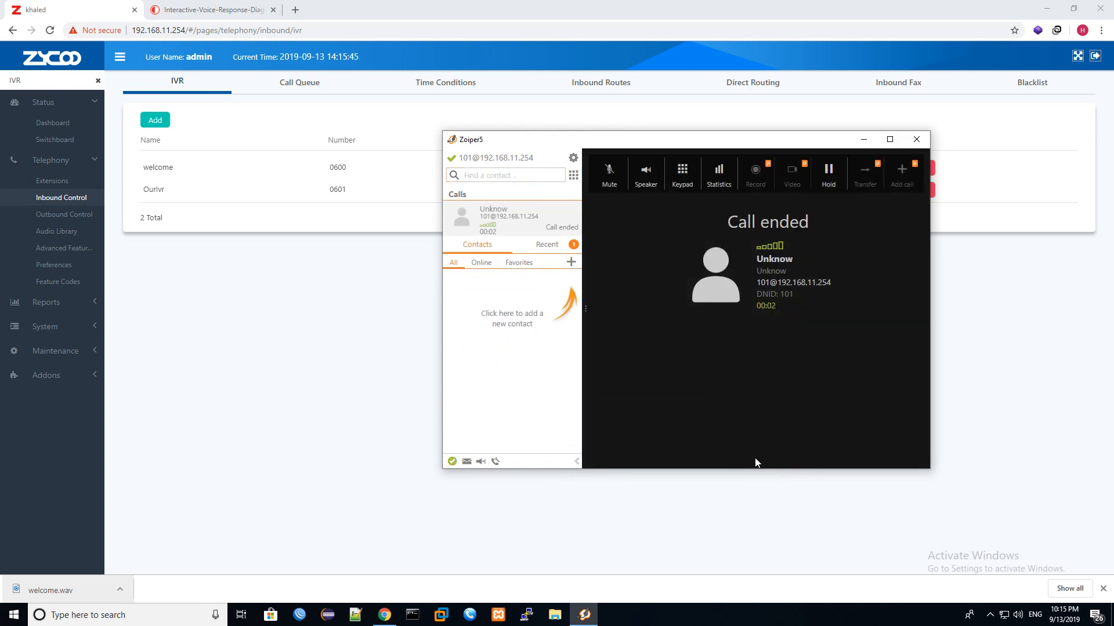
click(863, 139)
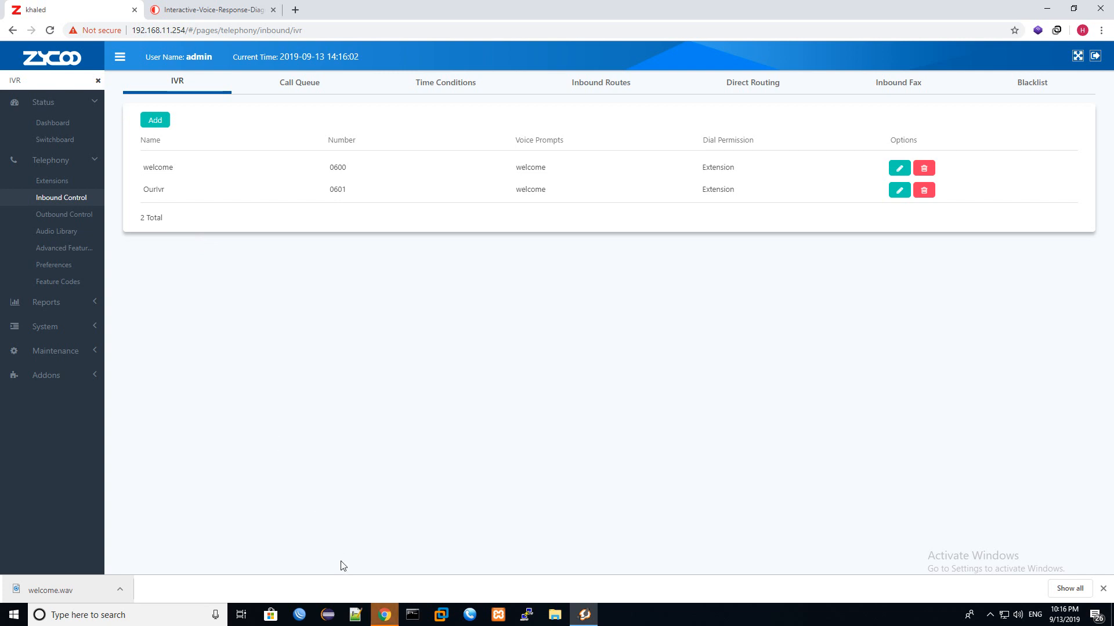
Extract عيادات الاختصاصية.rar in the File Explorer Downloads folder and open the inner folder of extracted audio files.
click(548, 615)
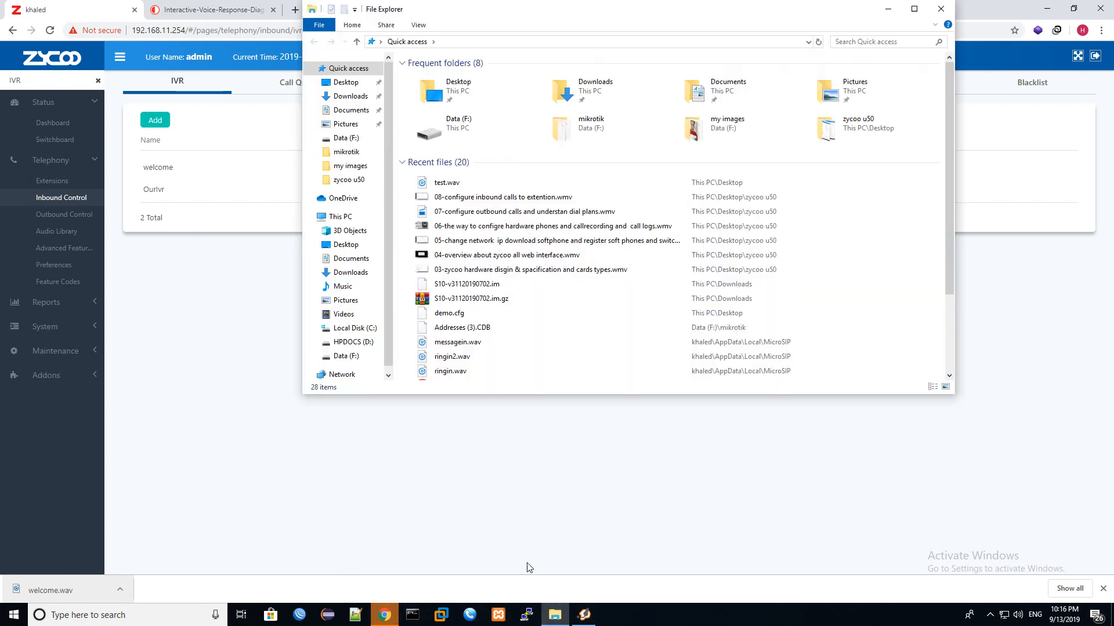
click(350, 96)
right_click(474, 360)
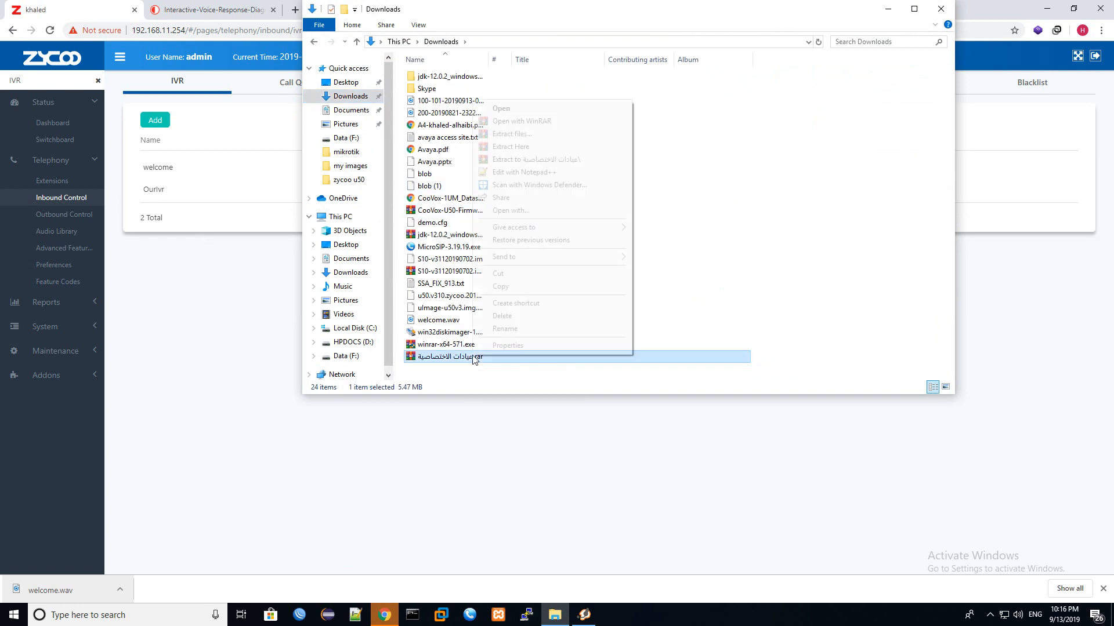
click(533, 162)
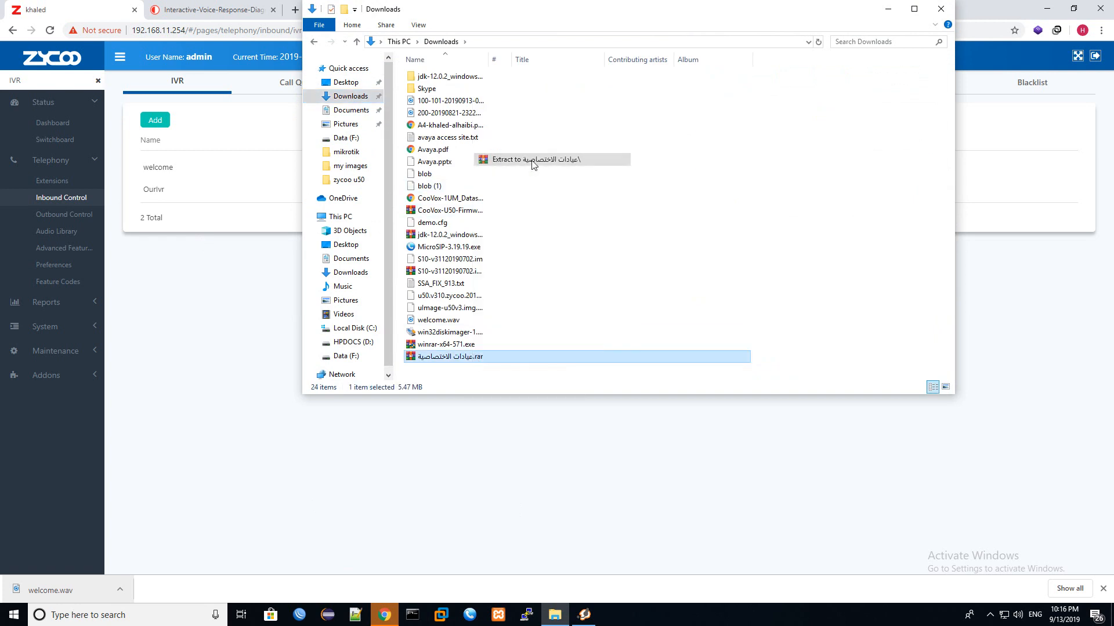
double_click(474, 370)
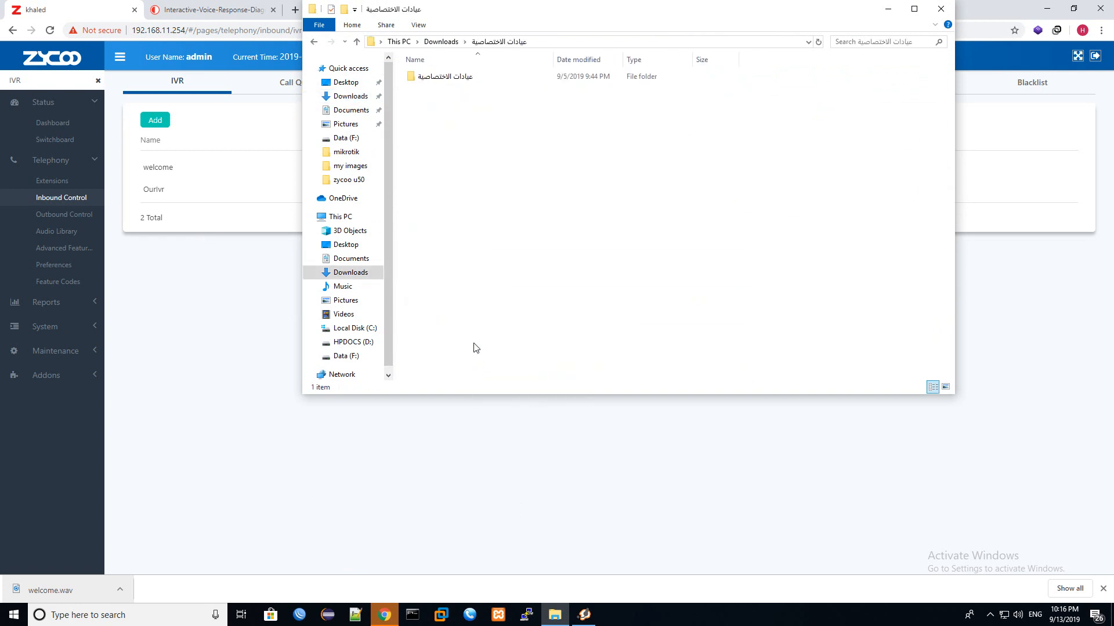
double_click(459, 78)
Place the audio file الترحيب 1.mp3 from the extracted folder on the desktop and rename it welcome3.mp3.
click(454, 79)
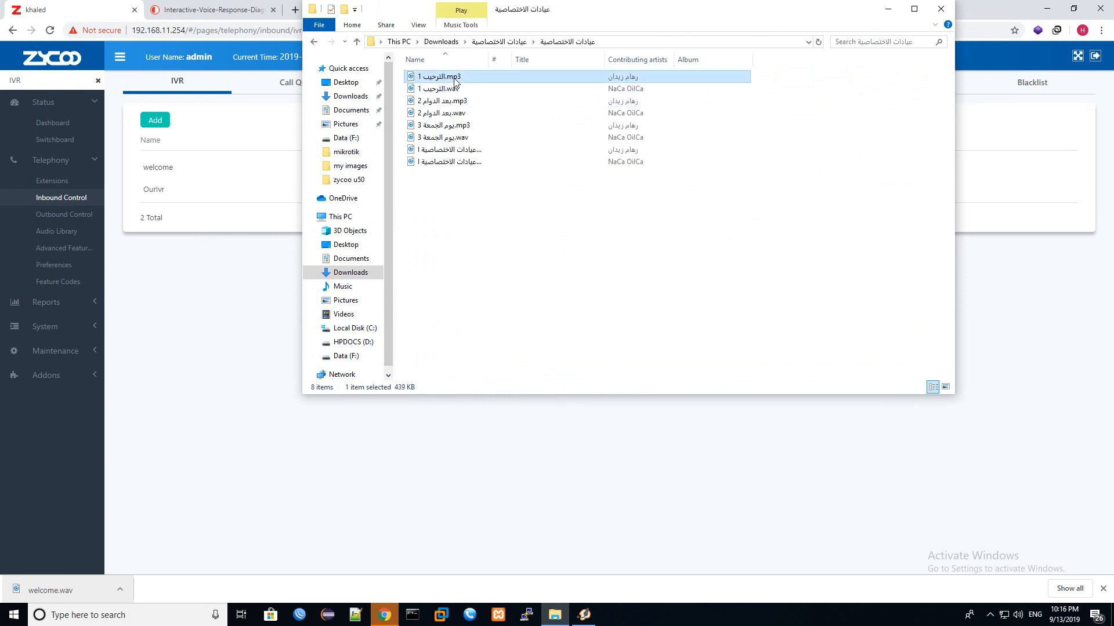
drag(455, 81, 404, 152)
click(415, 107)
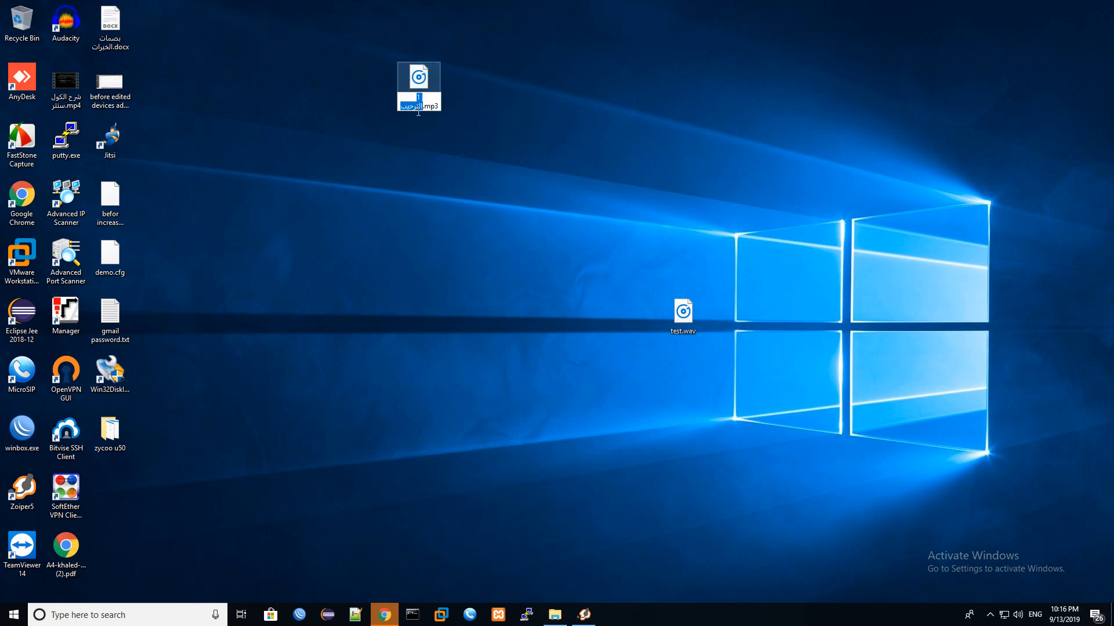
text(welcome)
key(Return)
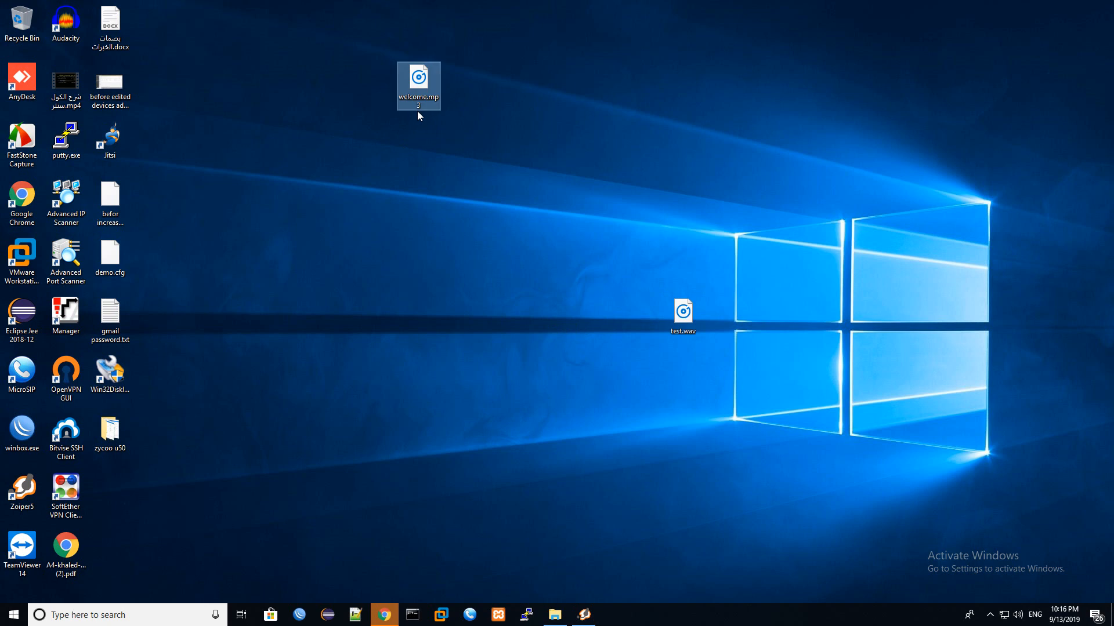
click(417, 97)
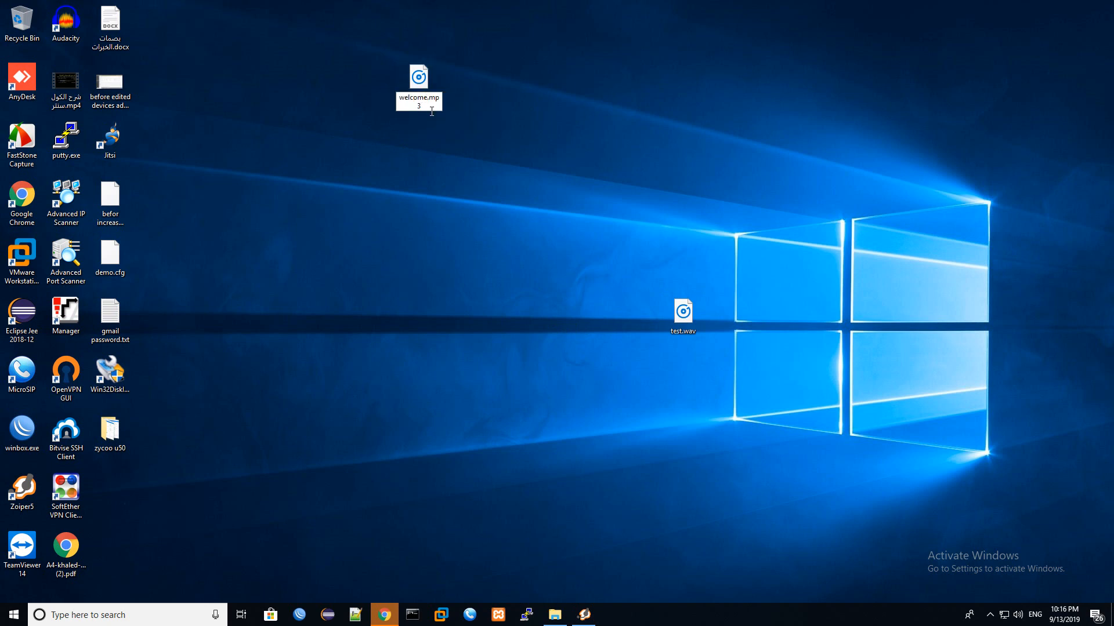
text(3)
key(Return)
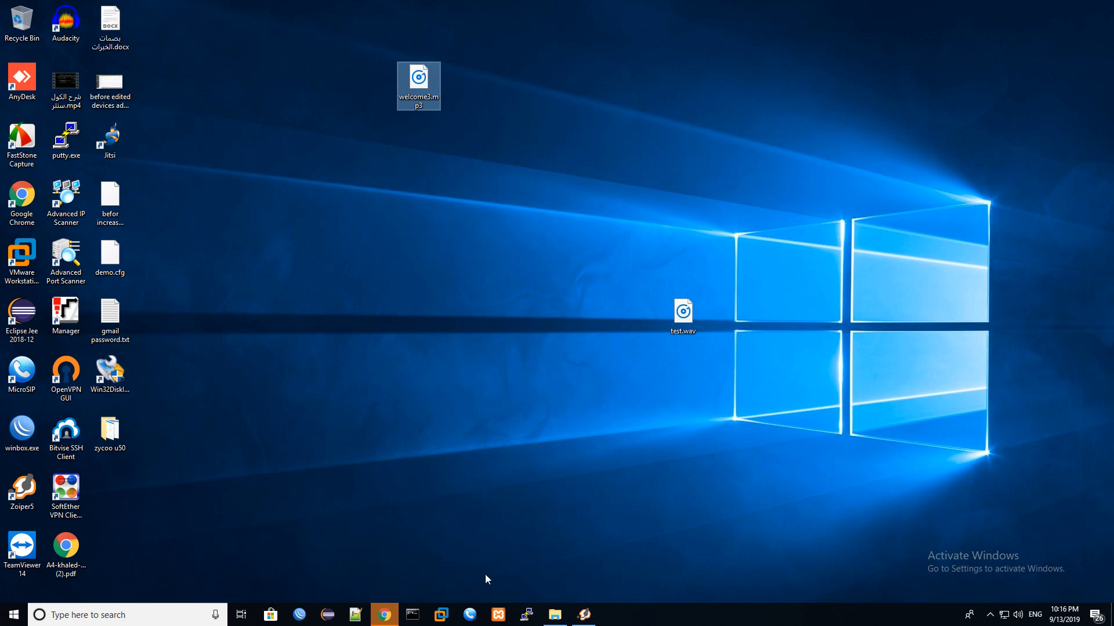
Switch to Chrome and start a new IVR prompt upload in the Audio Library, opening its file selection dialog.
click(384, 614)
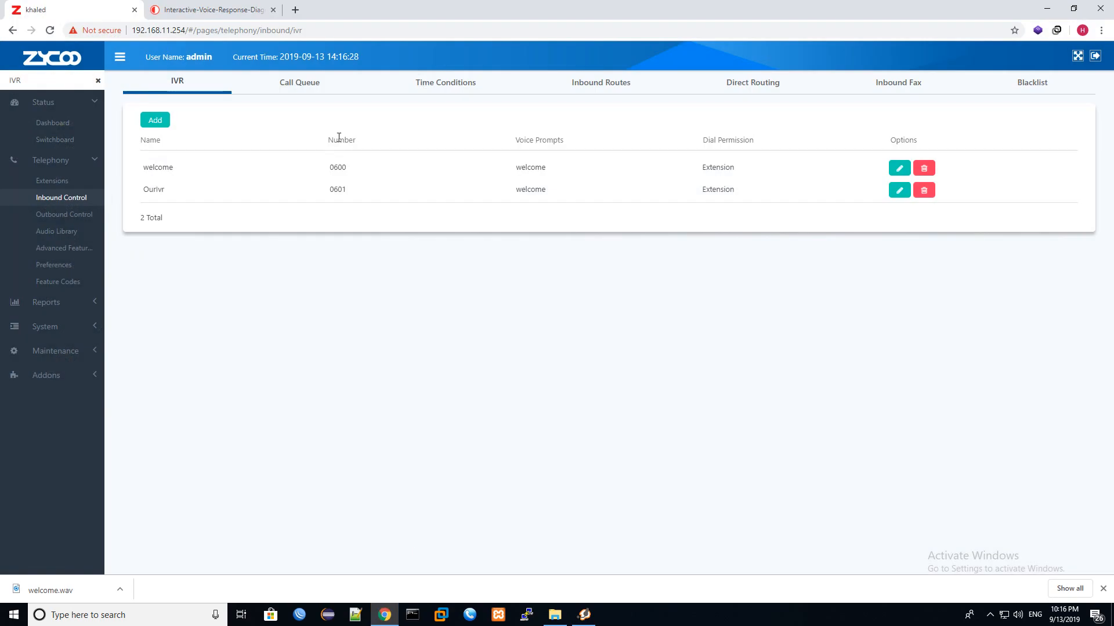
click(80, 233)
click(597, 83)
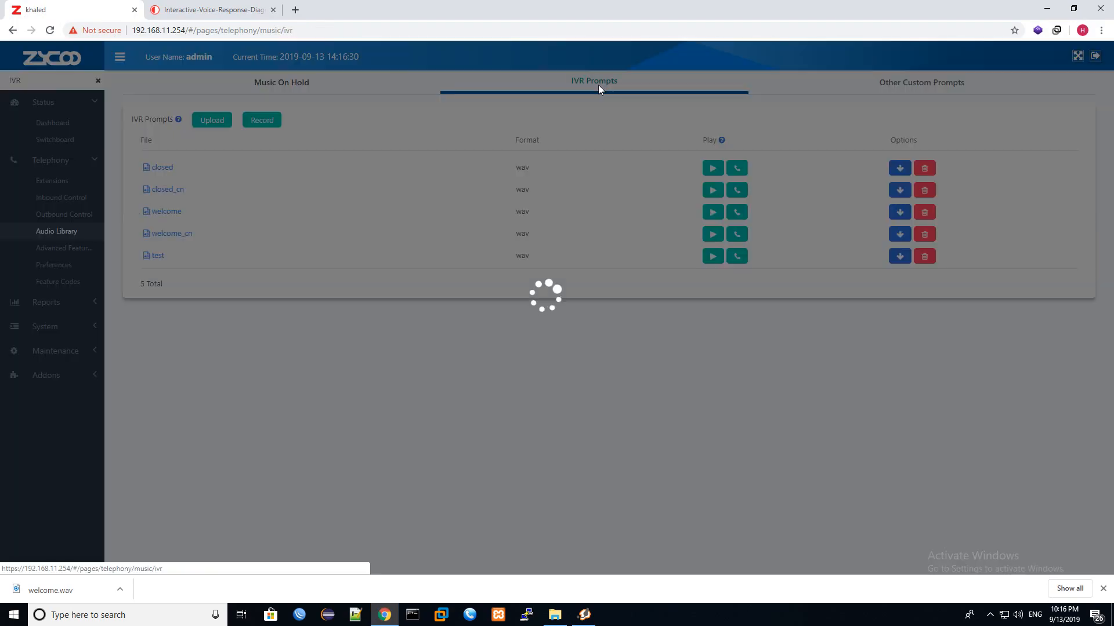
click(213, 120)
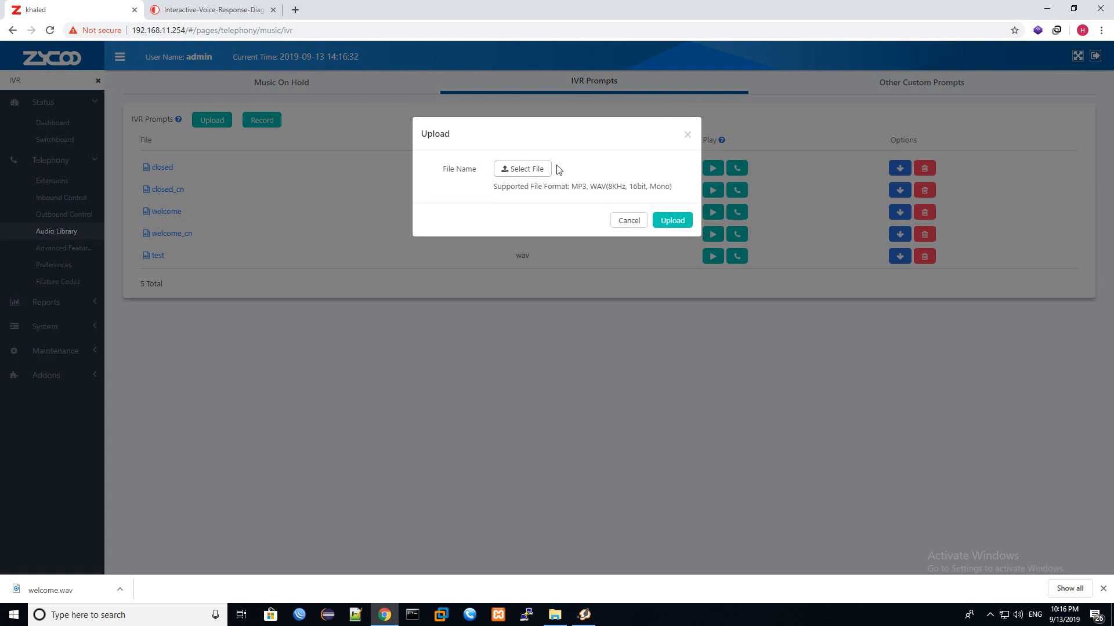
click(538, 171)
drag(617, 87, 618, 264)
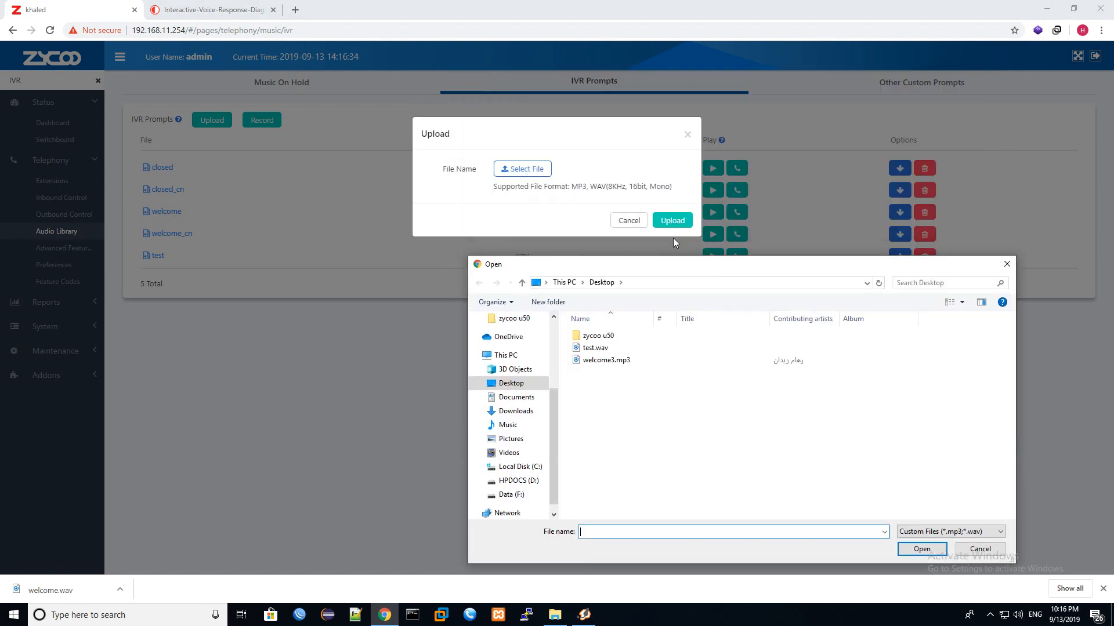
click(1006, 265)
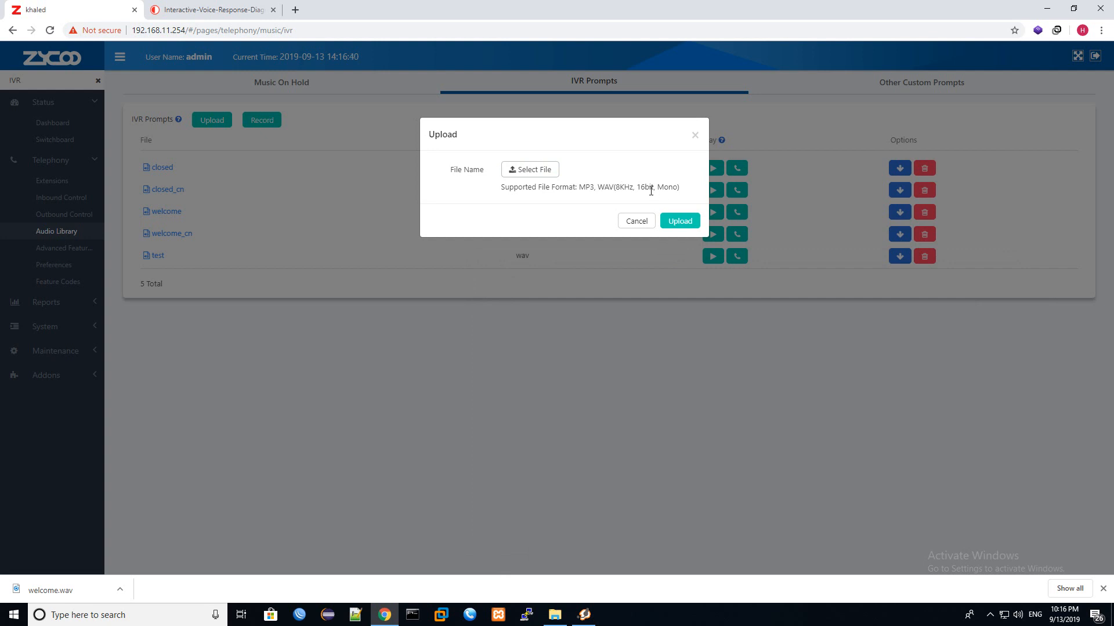
click(513, 170)
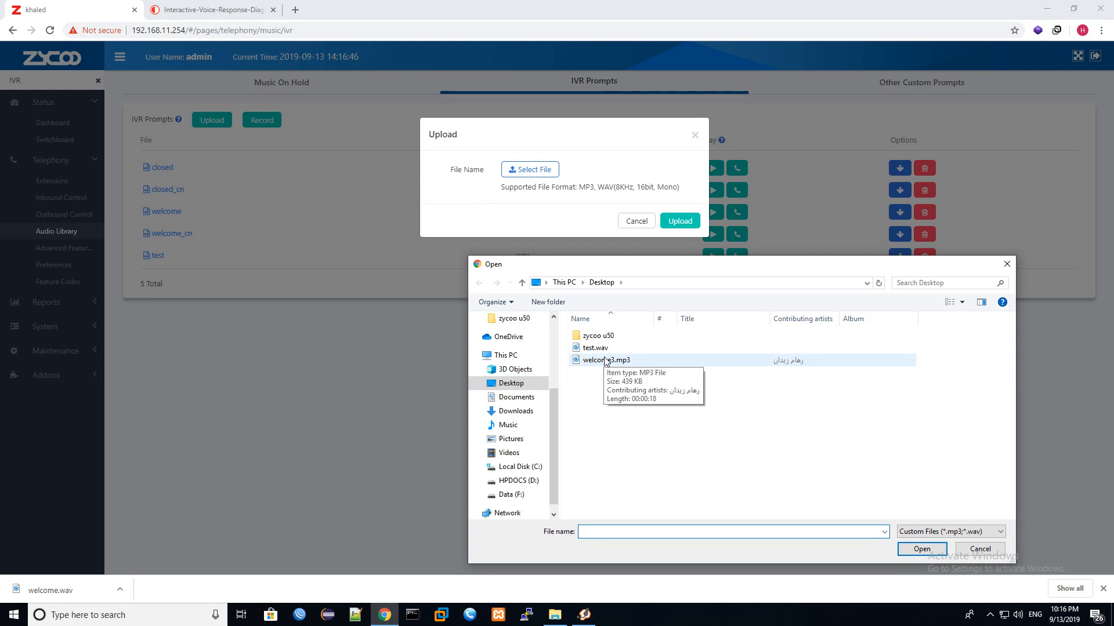
click(117, 622)
text(a)
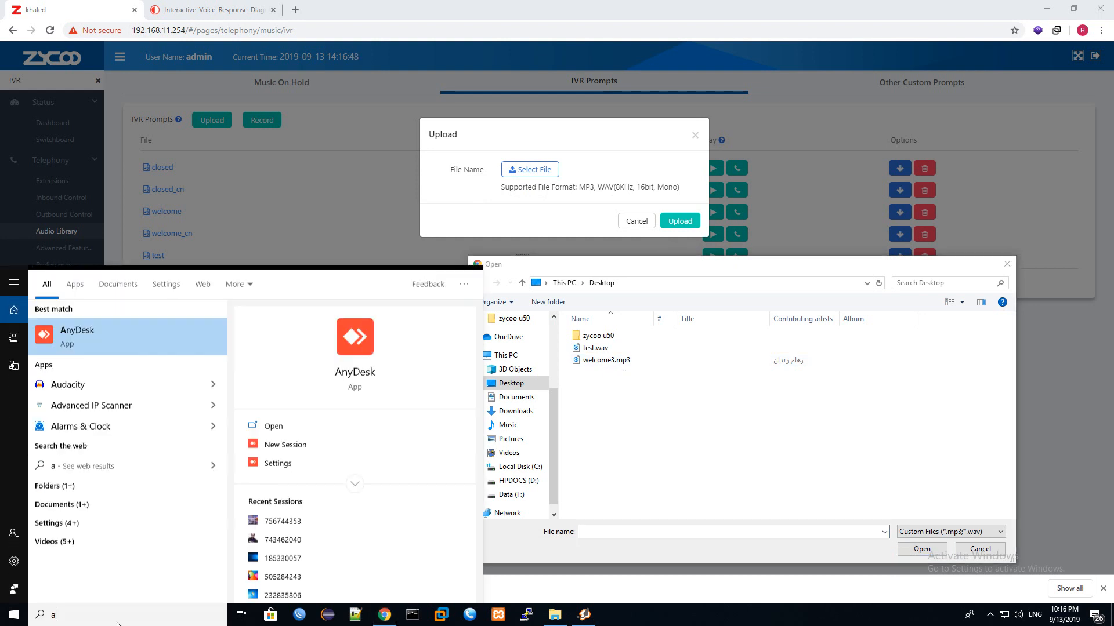
text(ud)
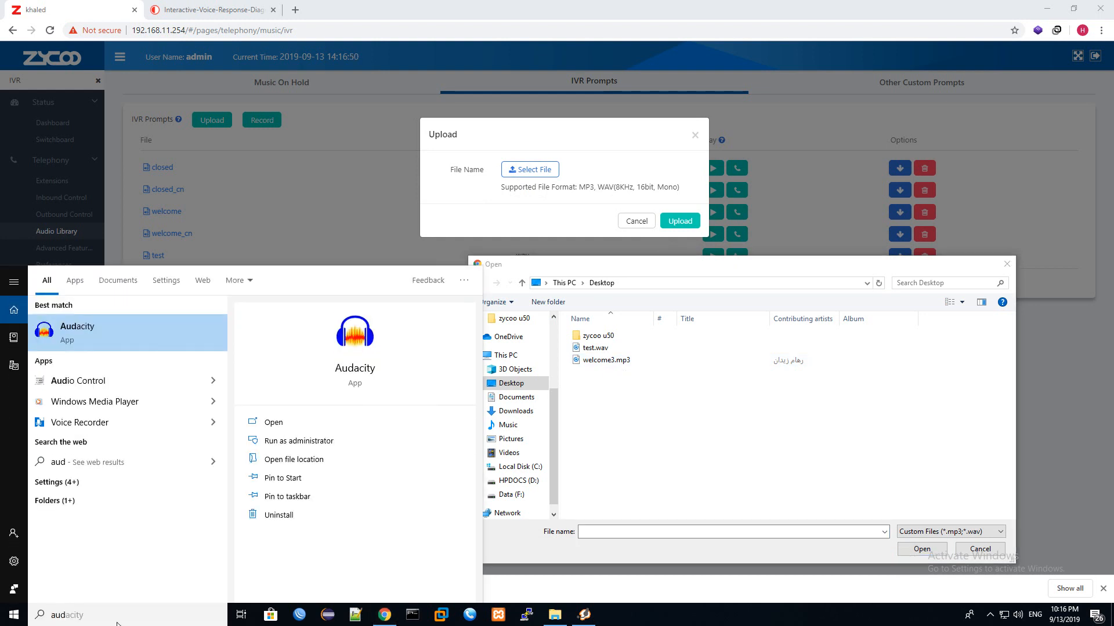
click(604, 276)
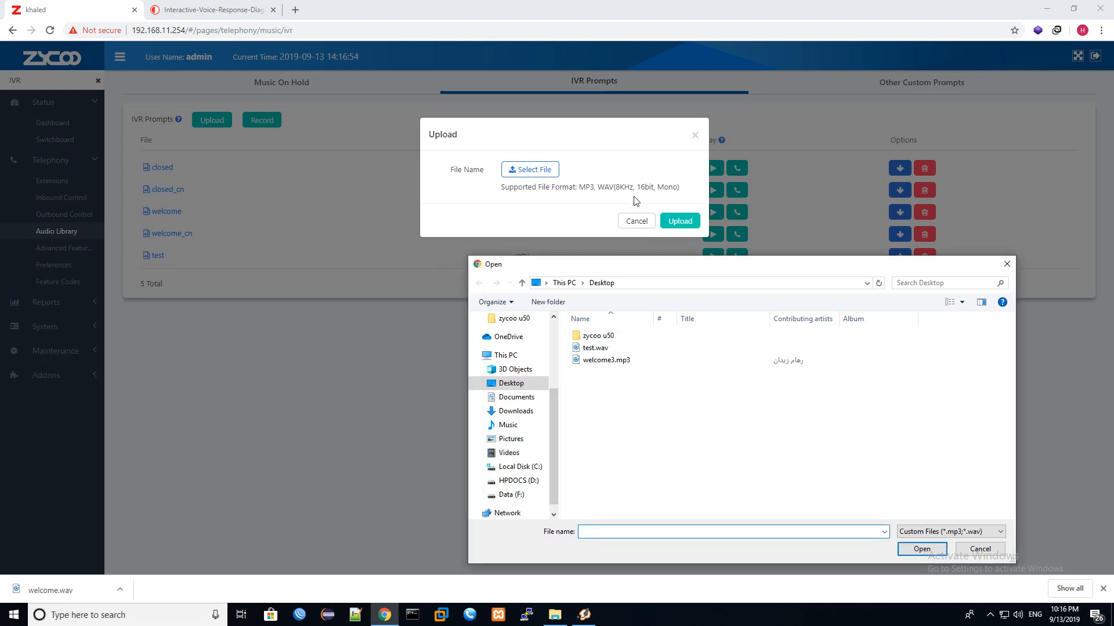
Select welcome3.mp3 from the desktop and upload it as an IVR prompt.
double_click(603, 360)
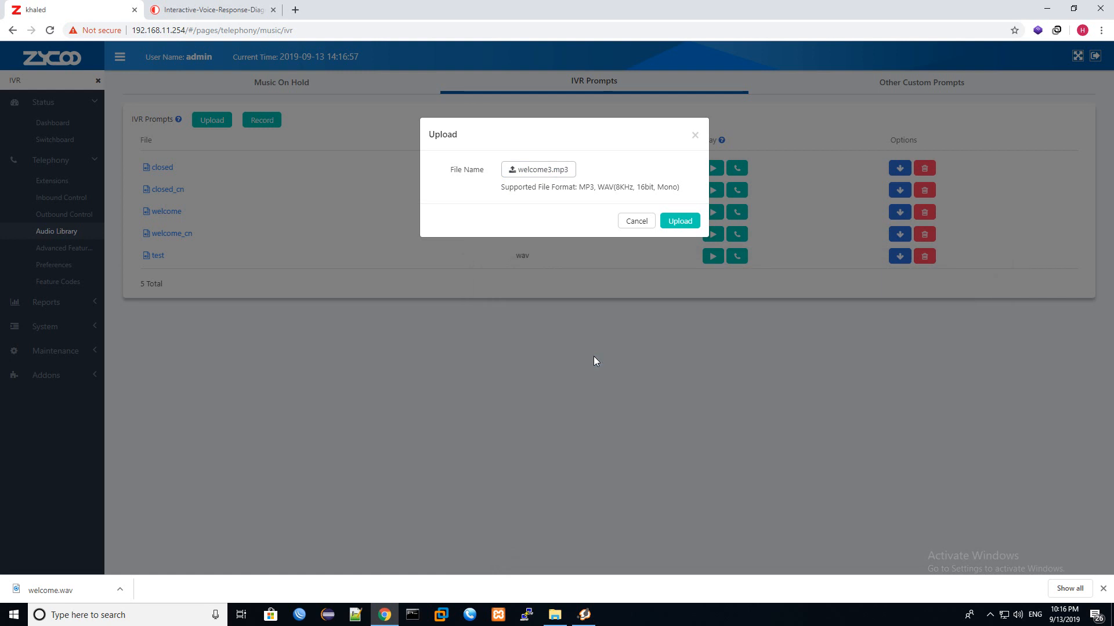
click(673, 223)
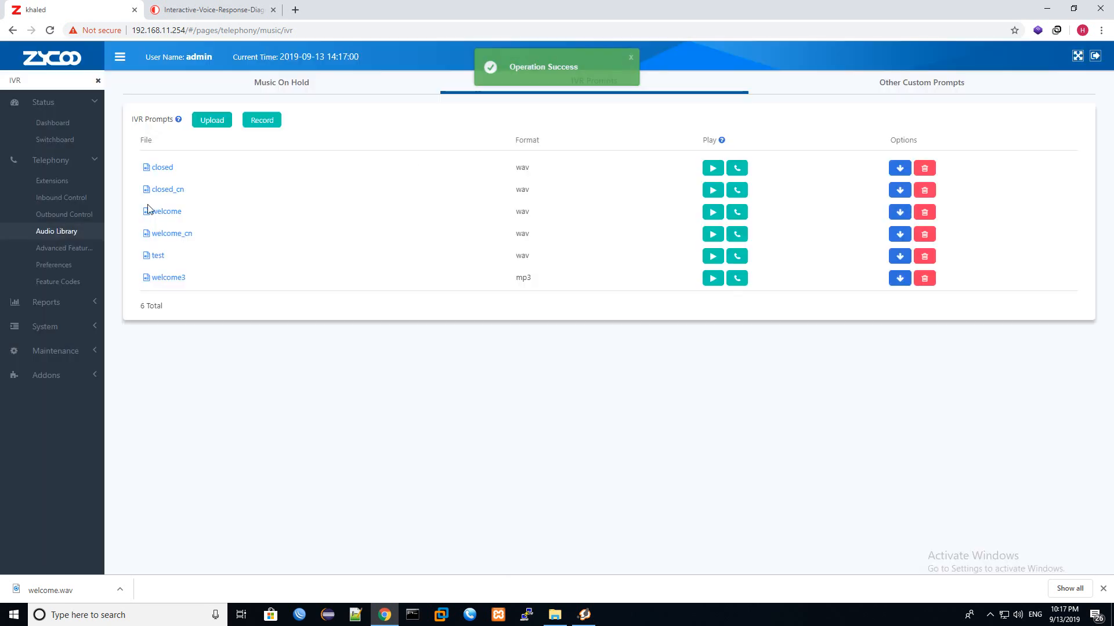
Set OurIvr's voice prompt to welcome3 in Inbound Control, submit it and apply all changes.
click(61, 197)
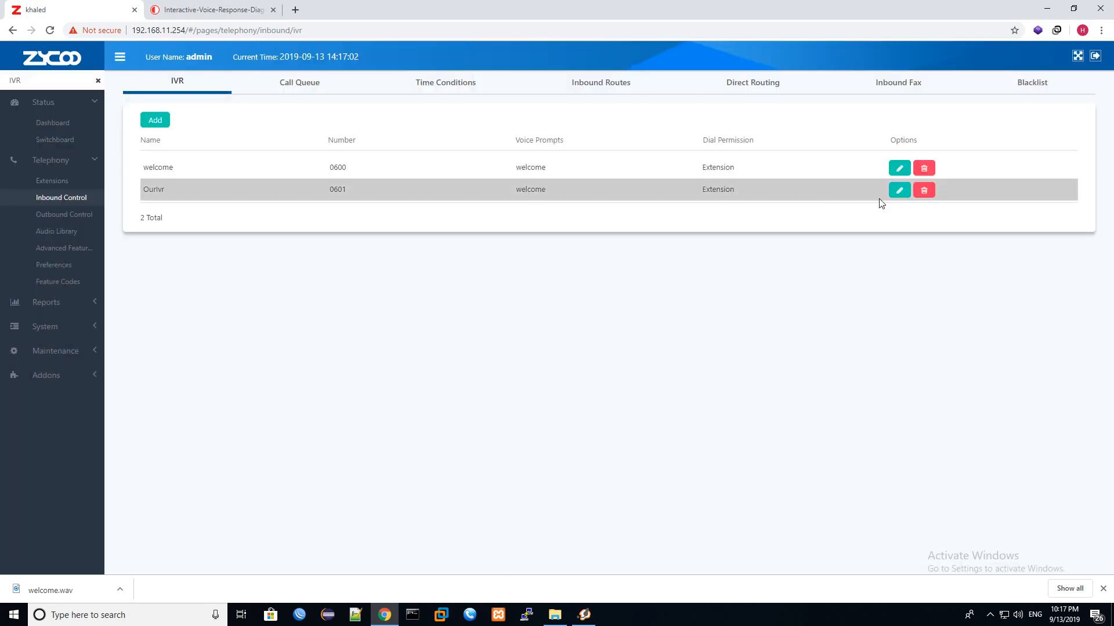
click(900, 194)
click(496, 189)
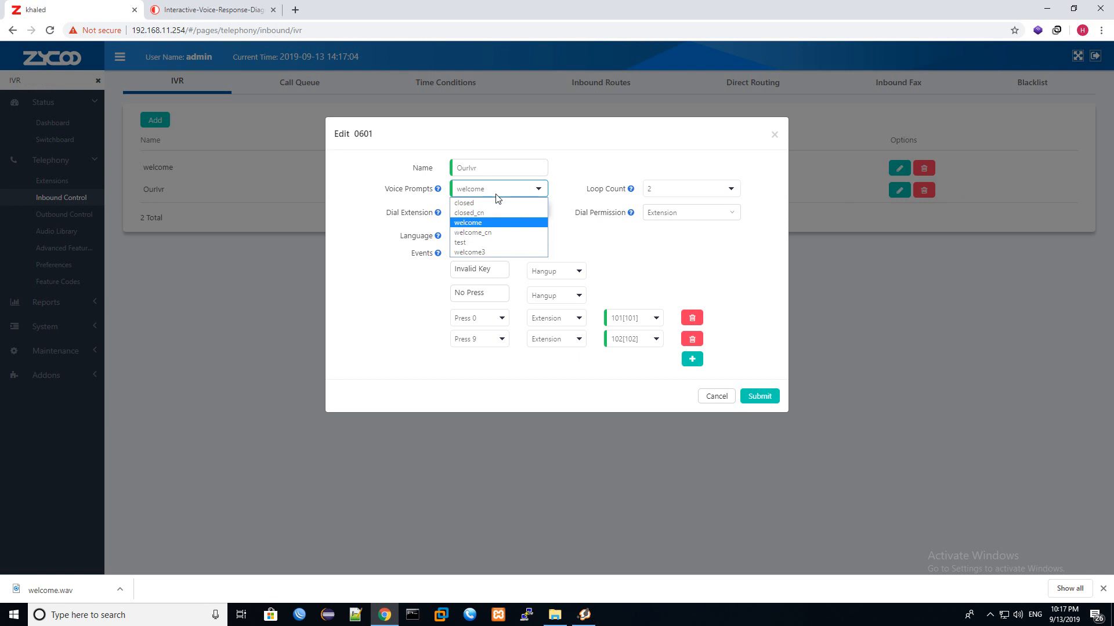
click(487, 253)
click(774, 399)
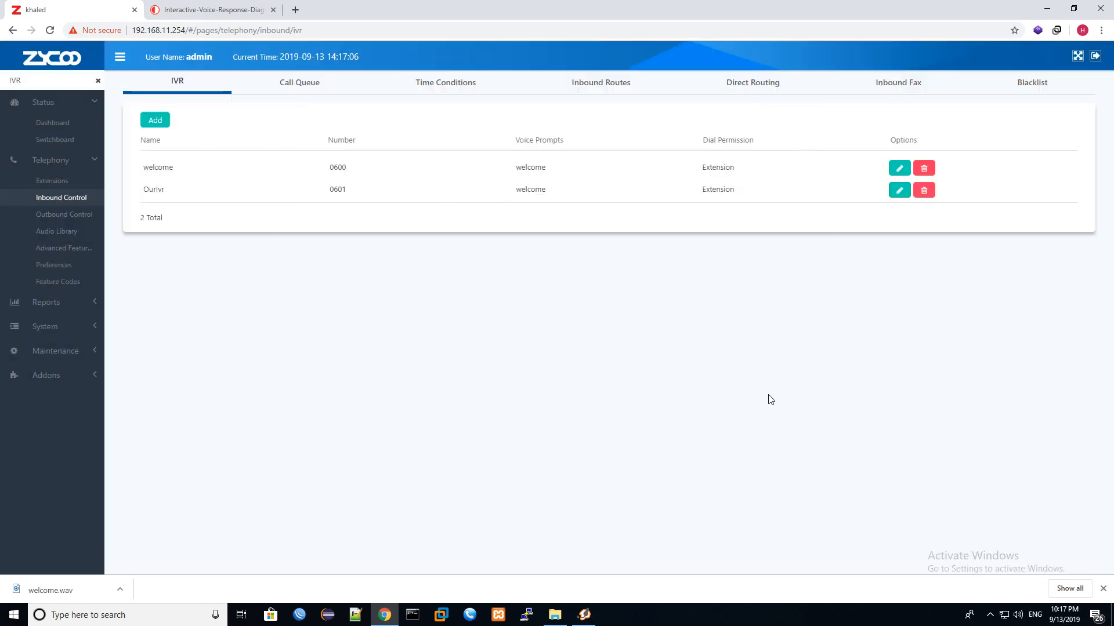
click(958, 58)
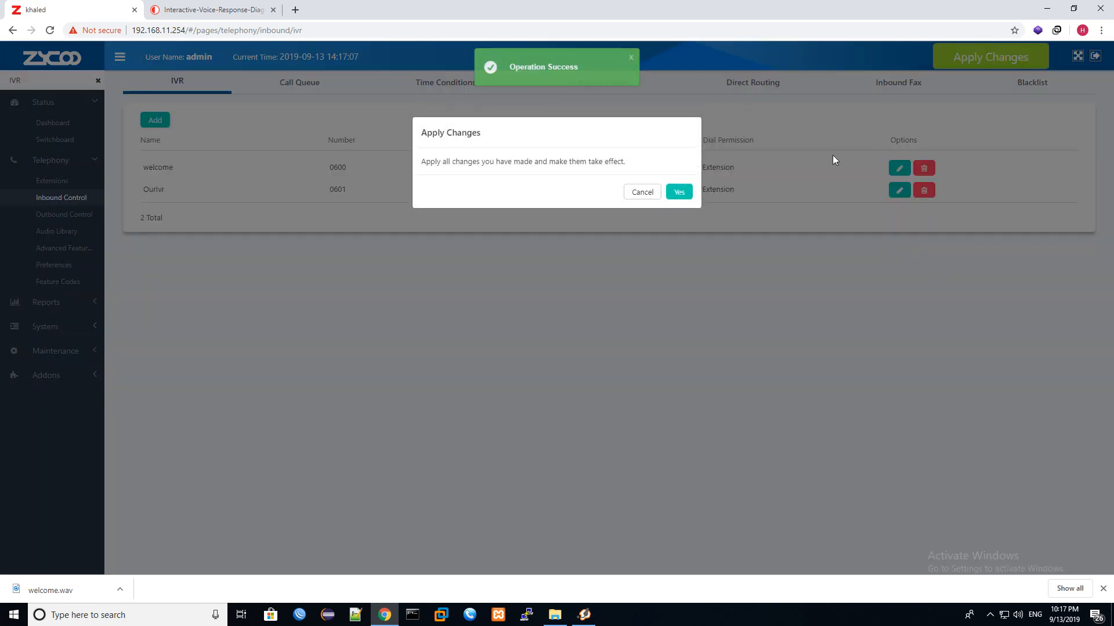
click(677, 195)
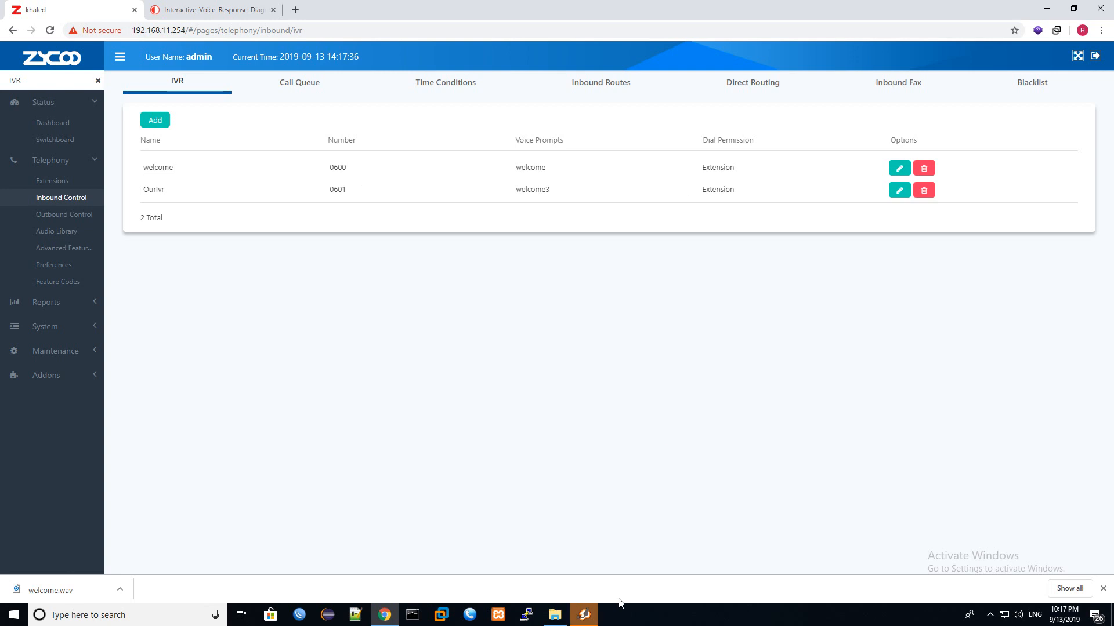
Switch to Zoiper5, reject the incoming test call on extension 101 and minimize the softphone.
click(584, 615)
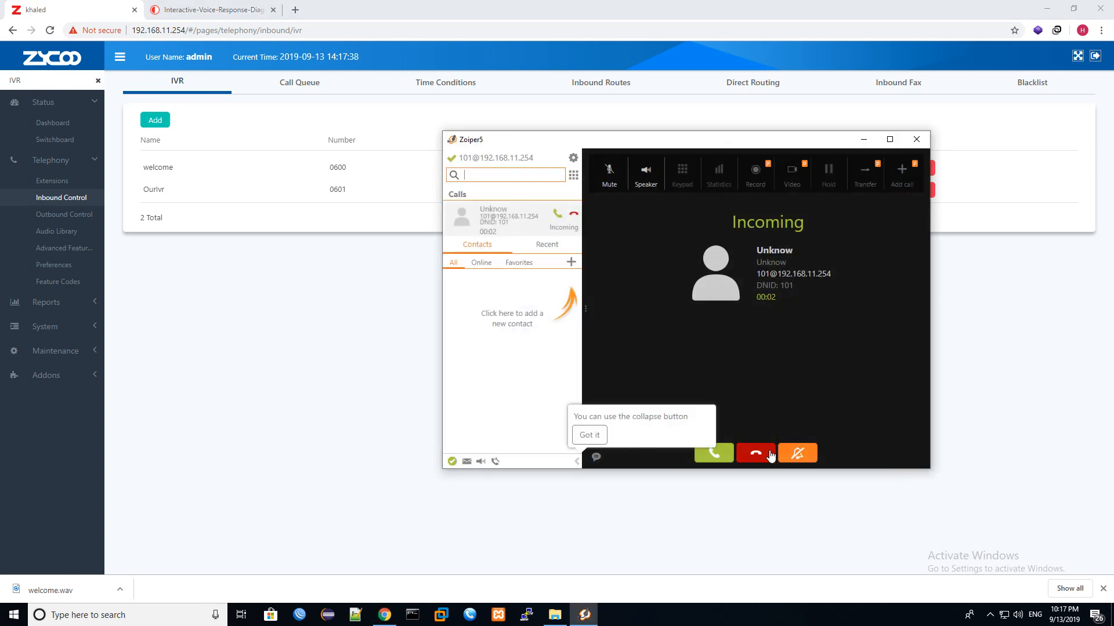
click(756, 453)
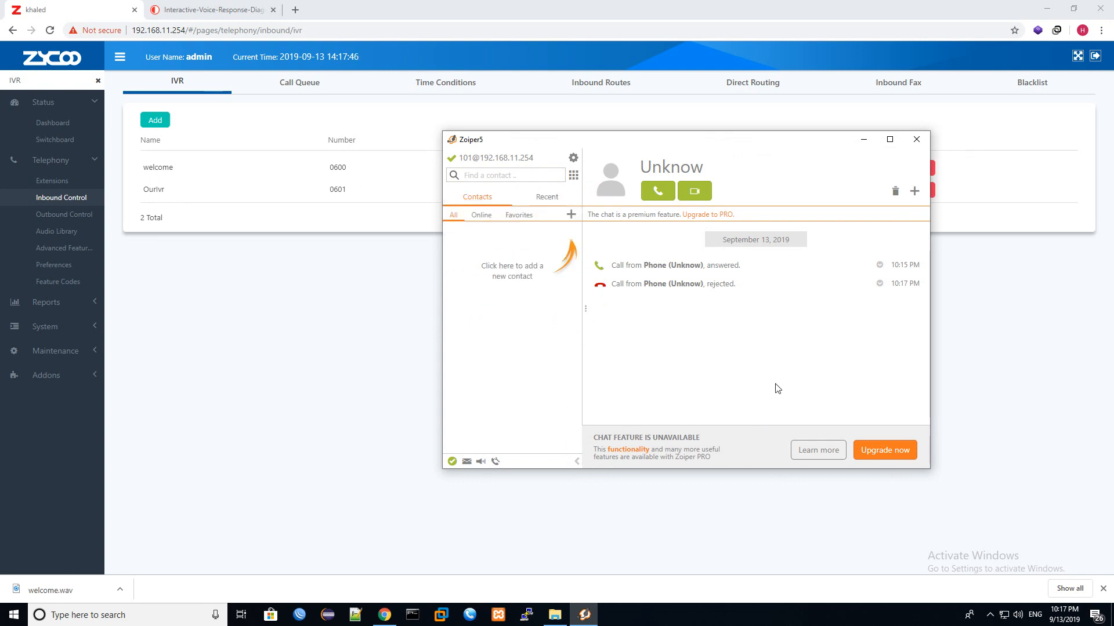
click(865, 146)
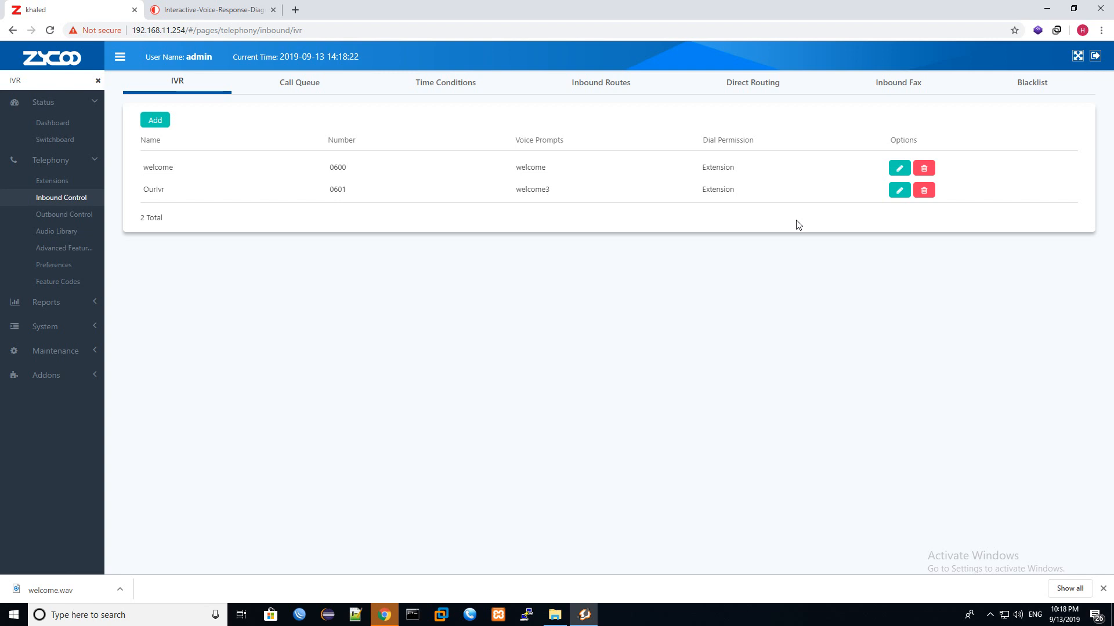
Switch to MicroSIP, decline the incoming test call on extension 100 and minimize the softphone.
click(475, 616)
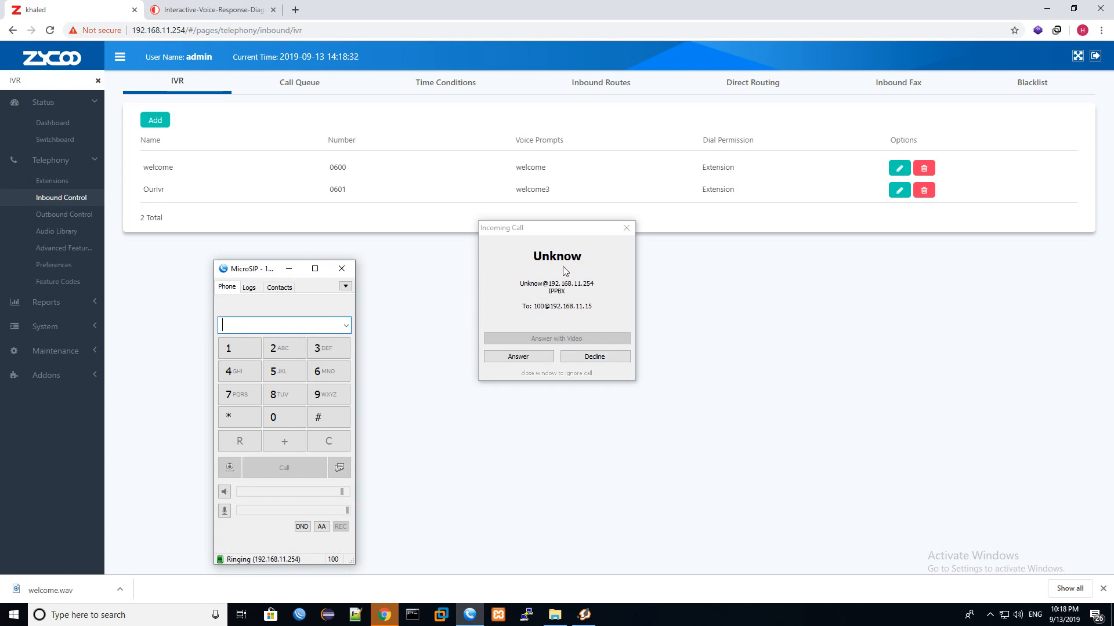
click(594, 356)
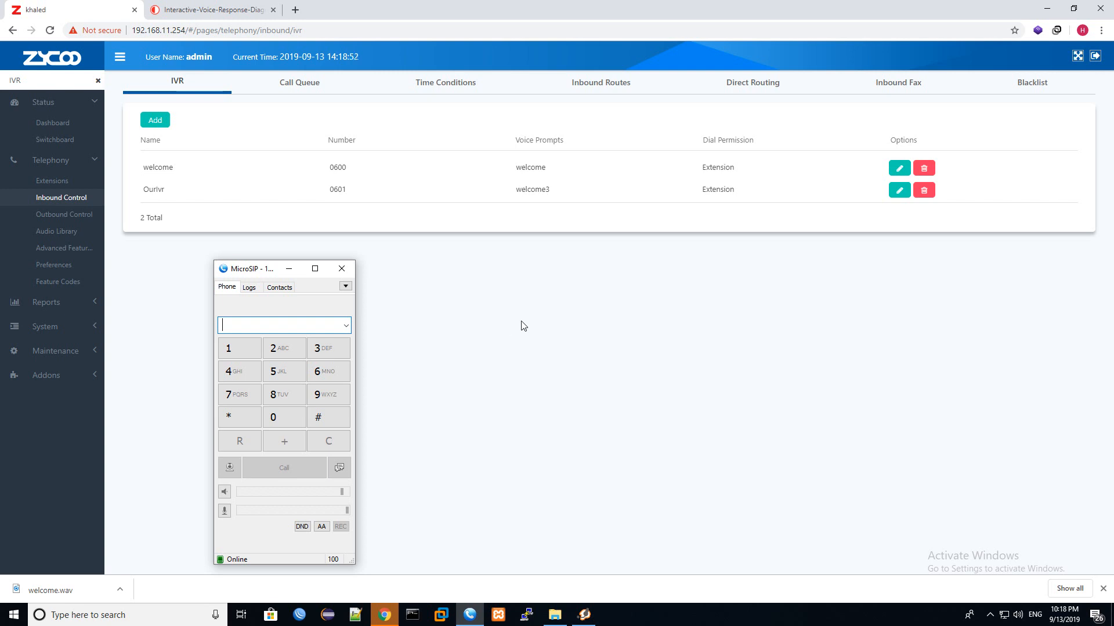
click(288, 270)
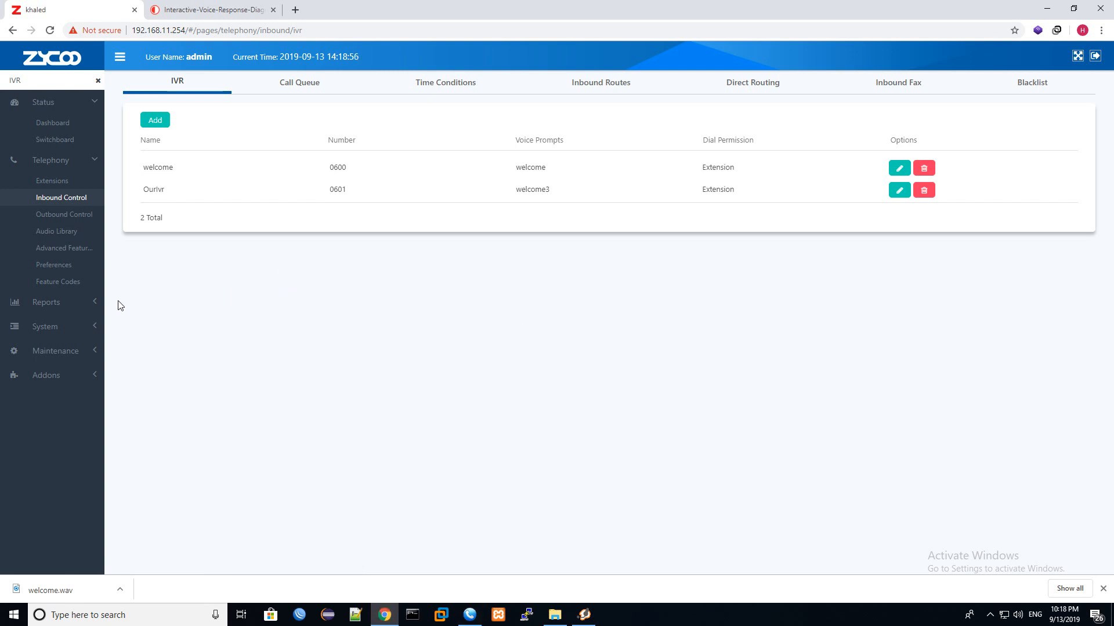
Examine the caller ID detection and signaling options in the Analog Settings of the telephony Preferences.
click(75, 163)
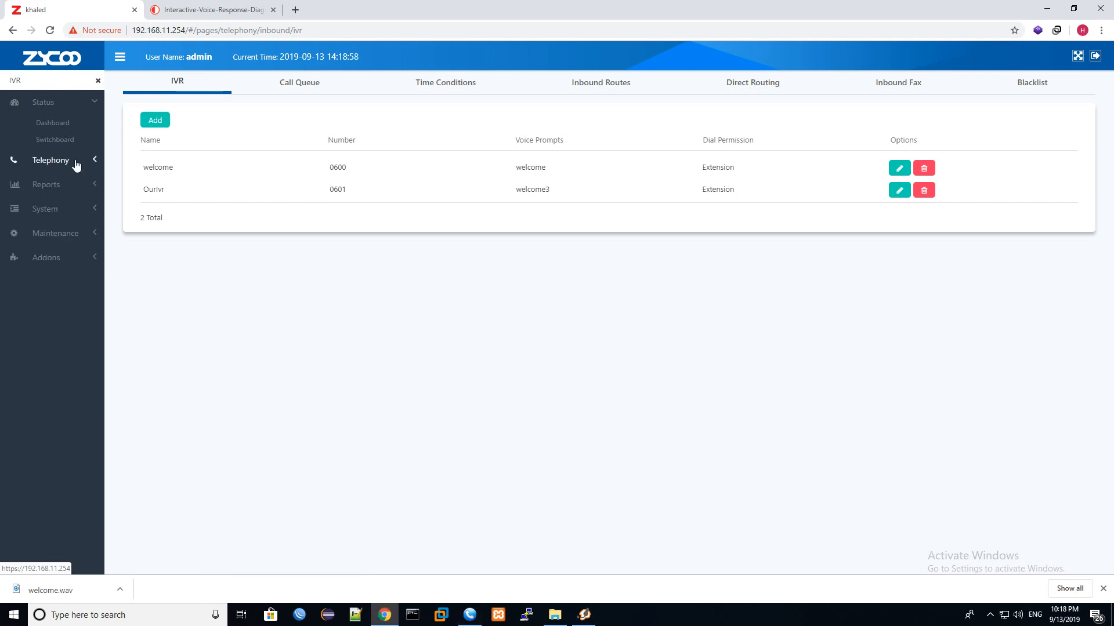
click(70, 162)
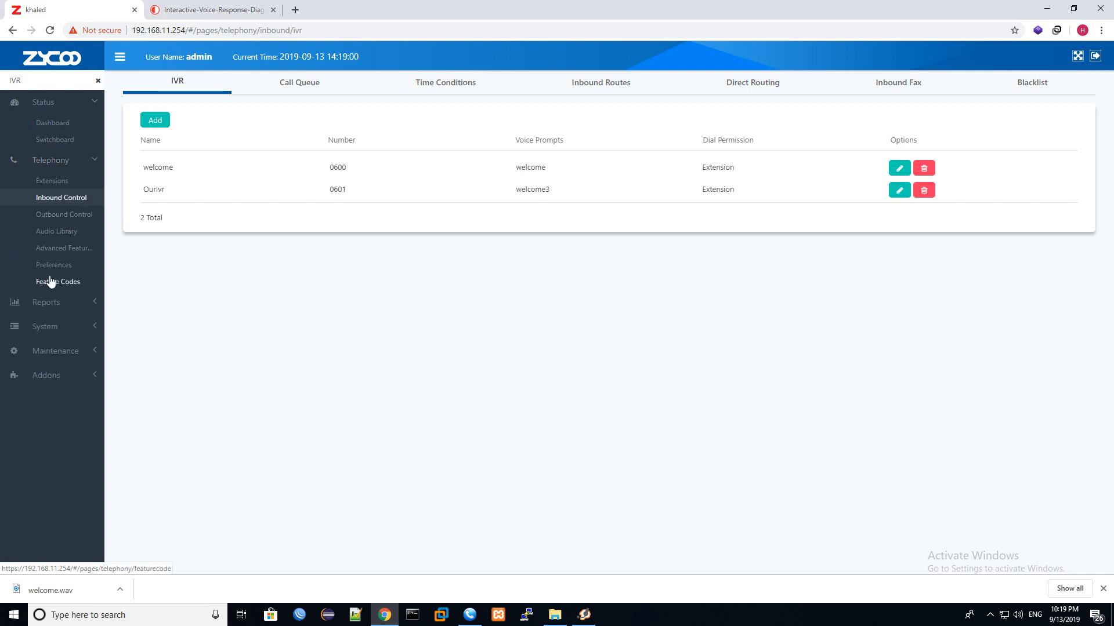
click(48, 268)
scroll(474, 176, down, 2)
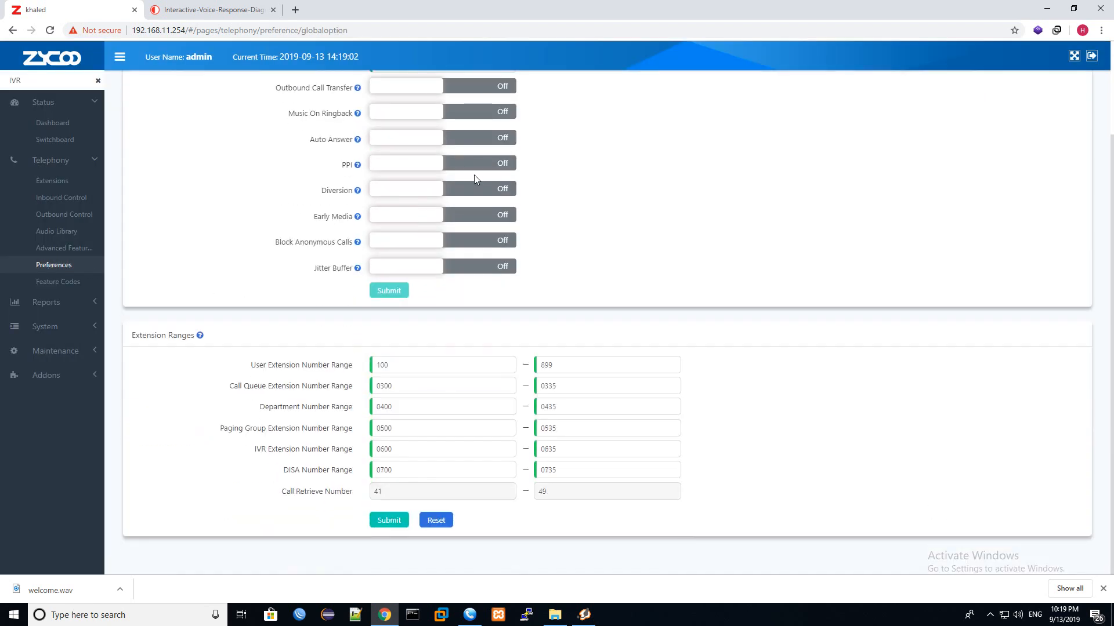
scroll(474, 175, up, 3)
click(754, 87)
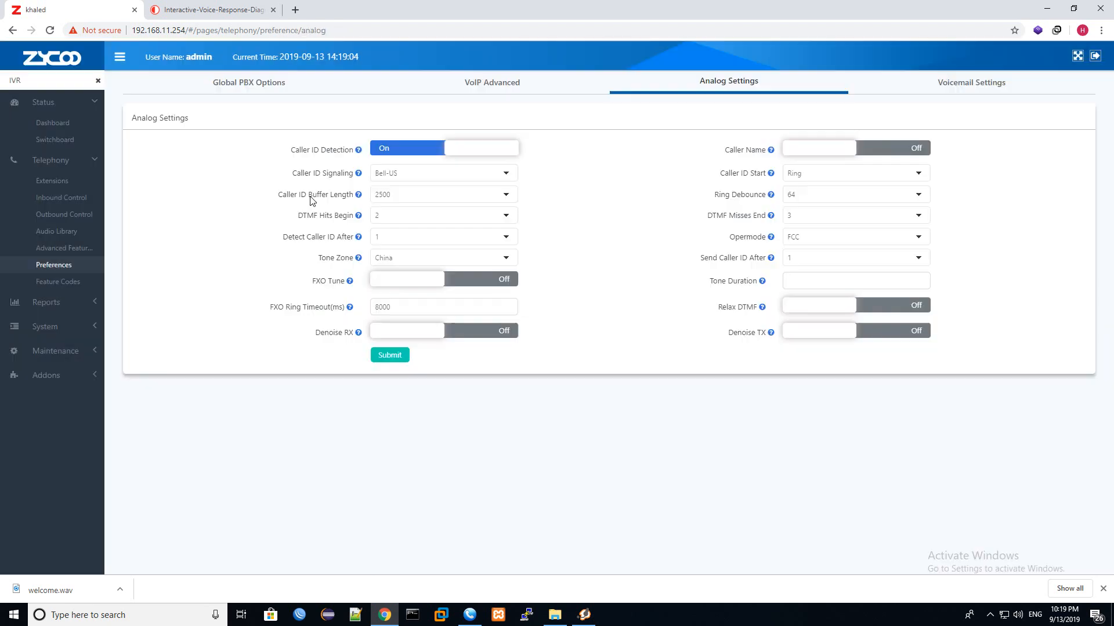
click(397, 152)
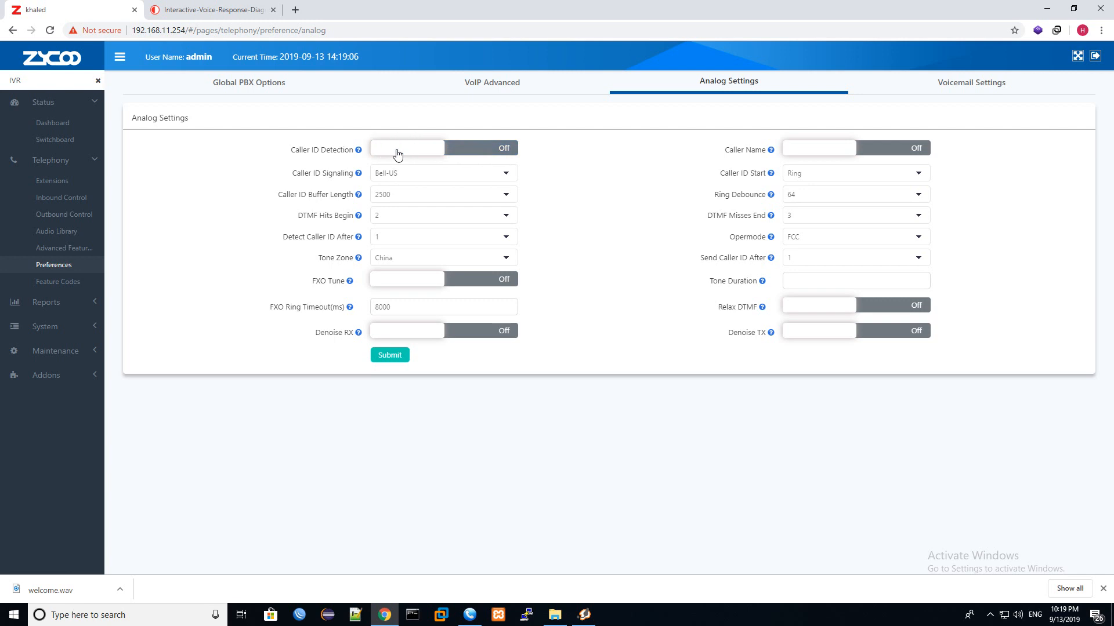
click(397, 152)
click(446, 172)
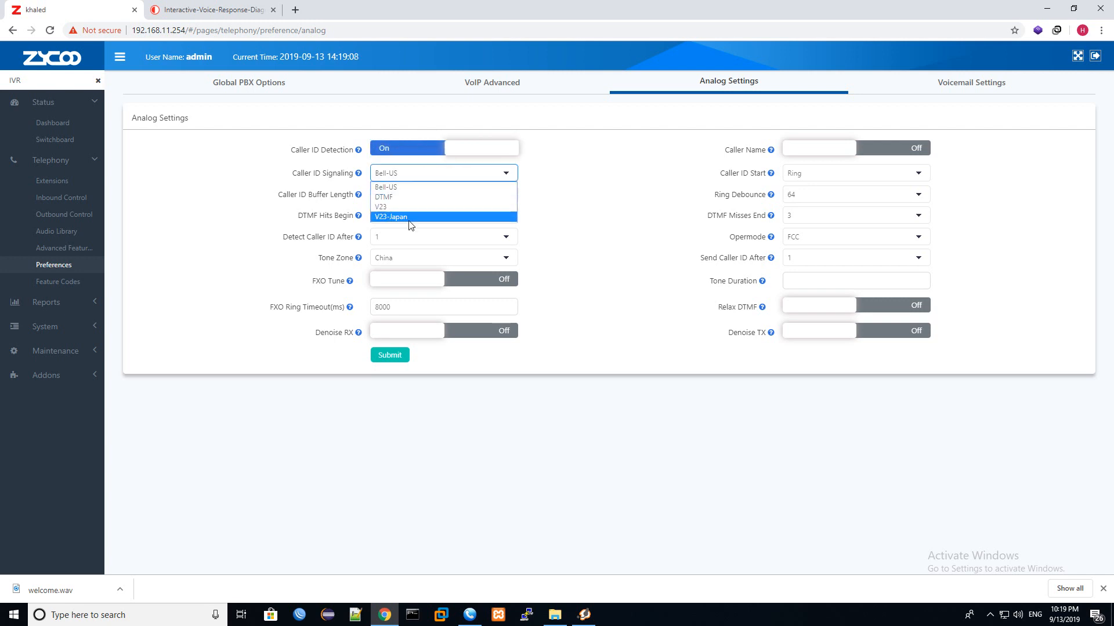
click(541, 167)
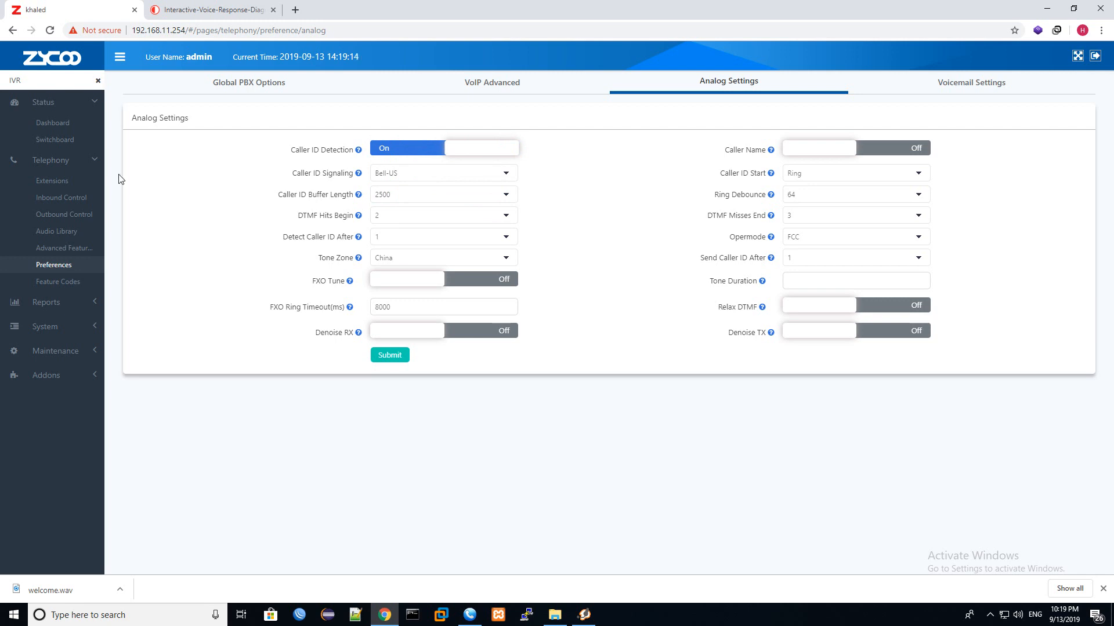
Try routing OurIvr's Press 0 event to the welcome[0600] IVR, and close the editor without submitting.
click(78, 199)
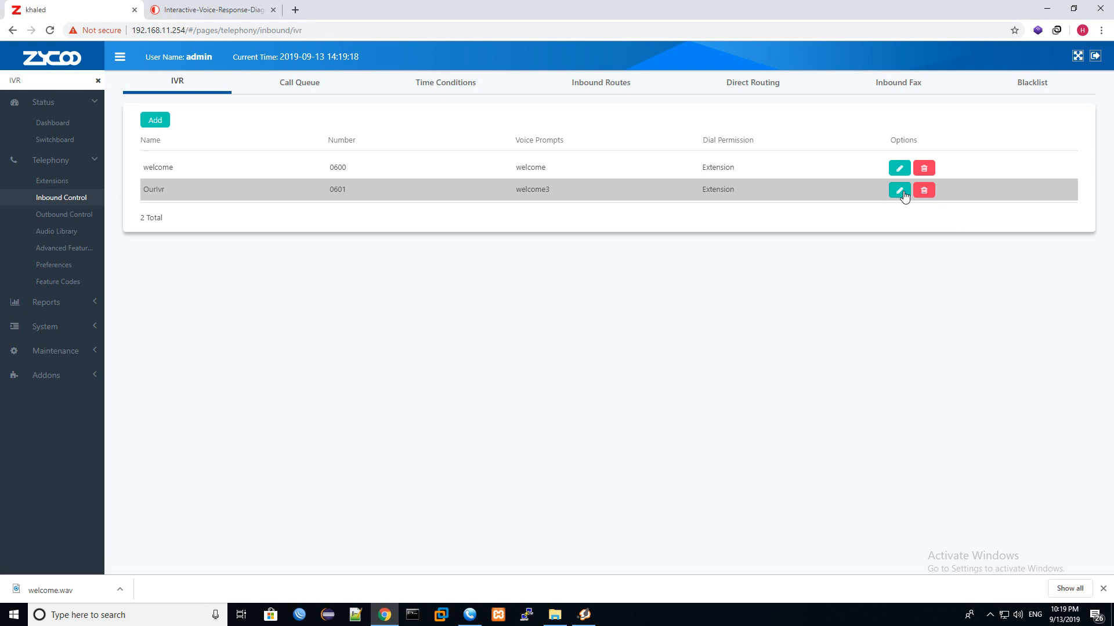
click(899, 190)
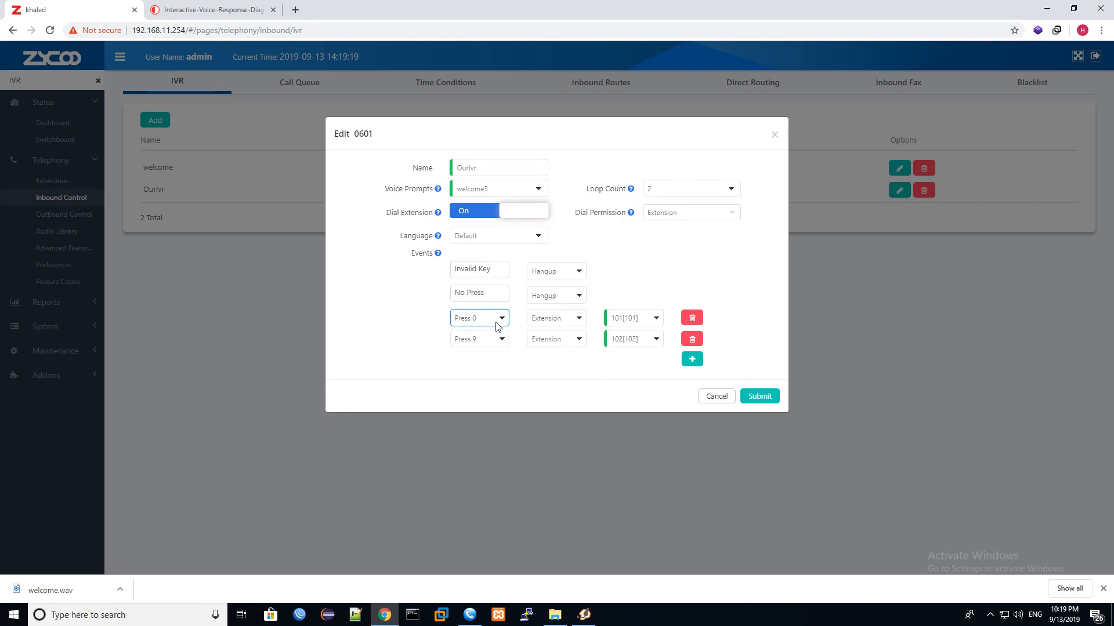
click(548, 319)
click(550, 329)
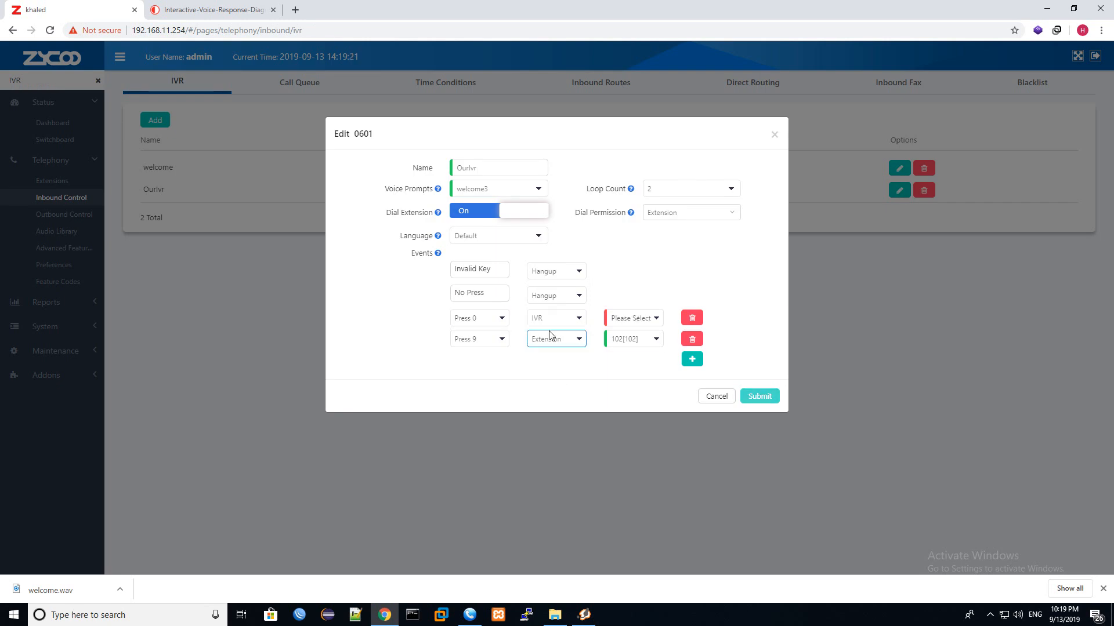
click(635, 318)
click(629, 329)
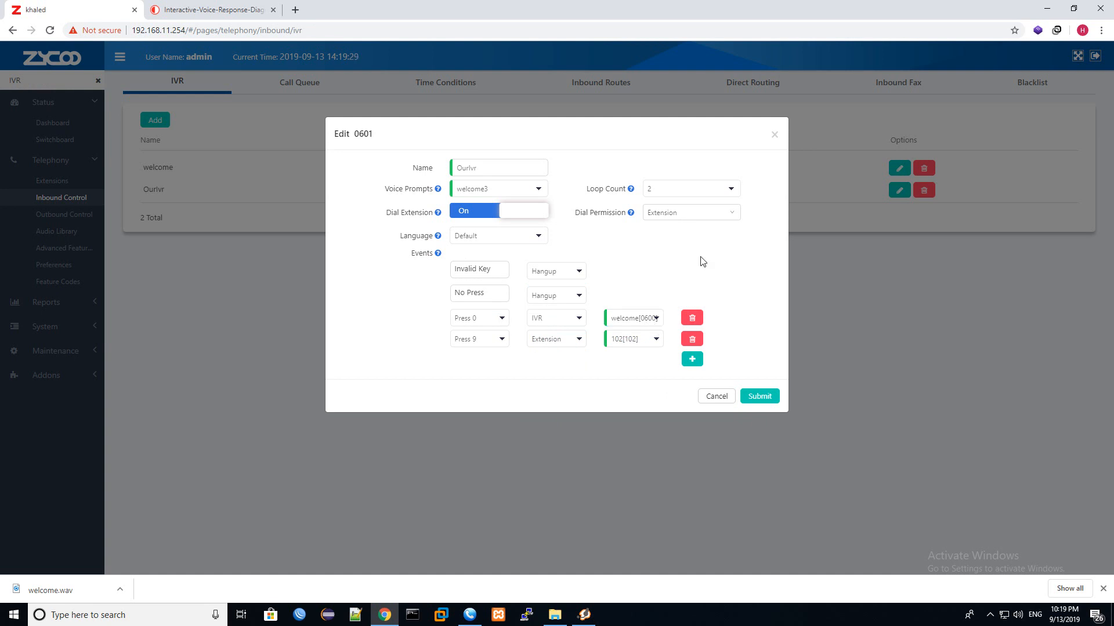
click(774, 136)
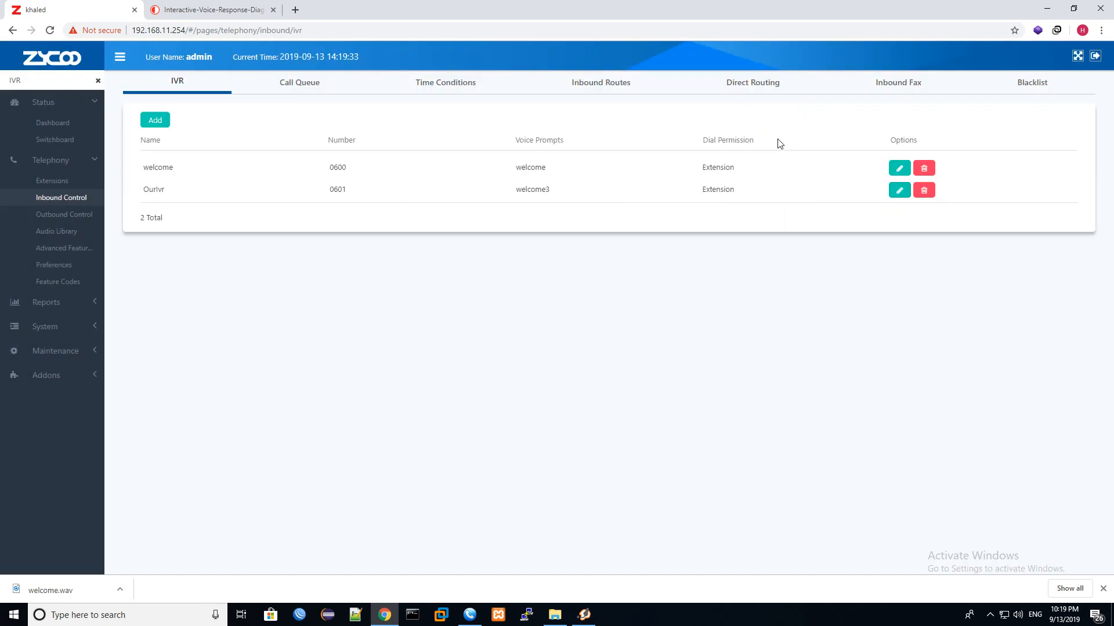